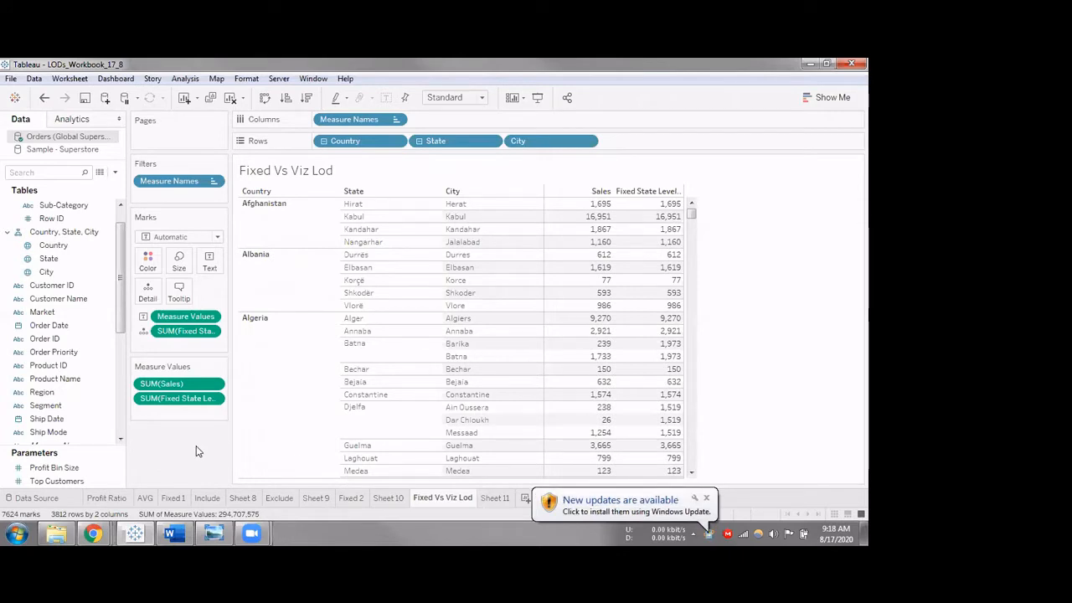
Dismiss the update notification, open the blank Sheet 11 and choose Sample - Superstore as its data source.
left_click(706, 499)
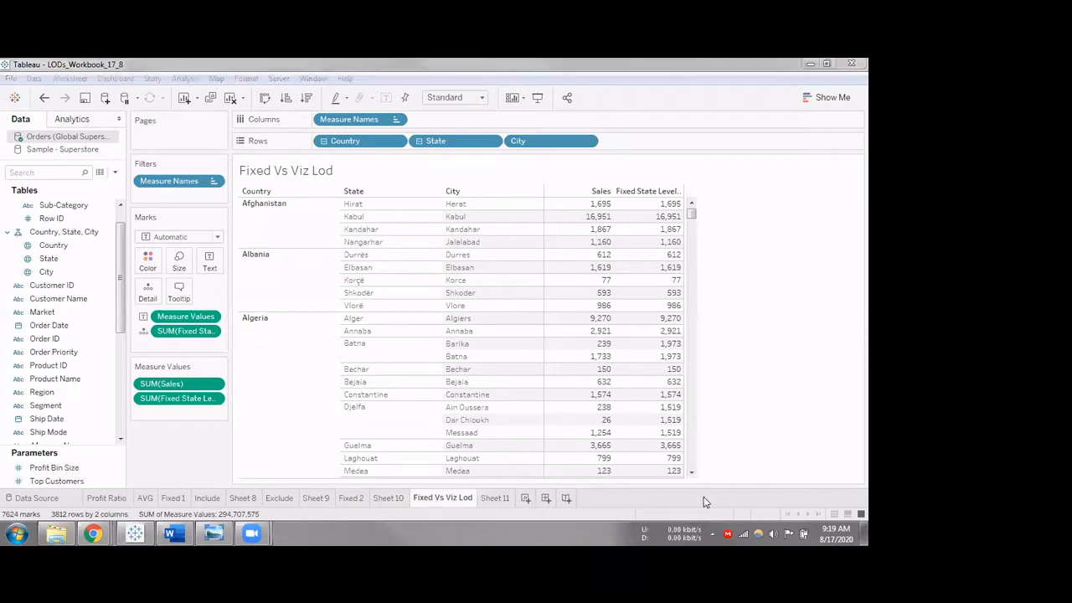
left_click(495, 498)
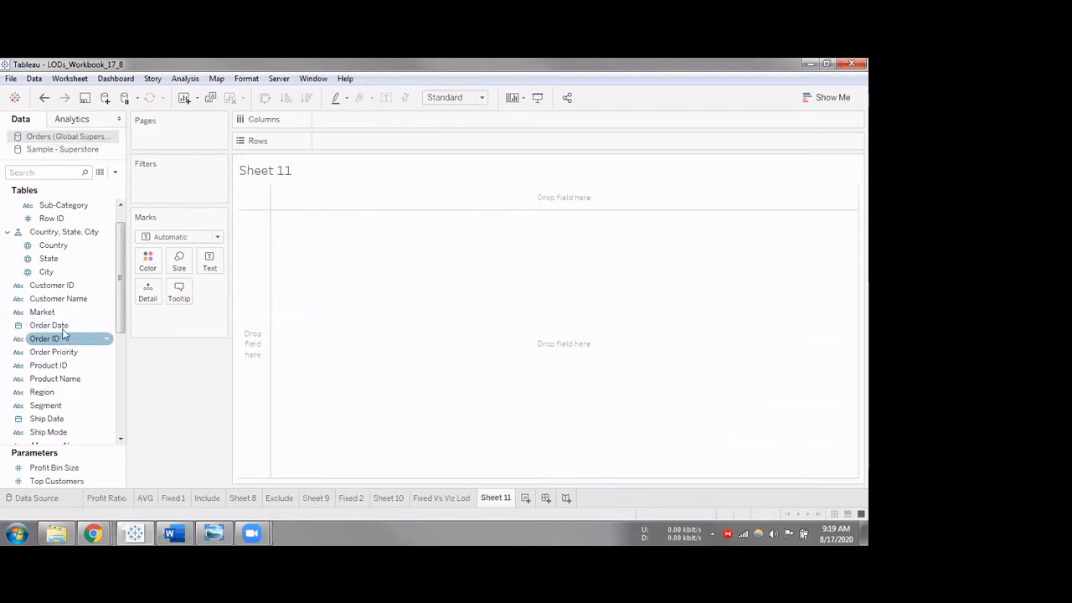
scroll(59, 209, "up", 1)
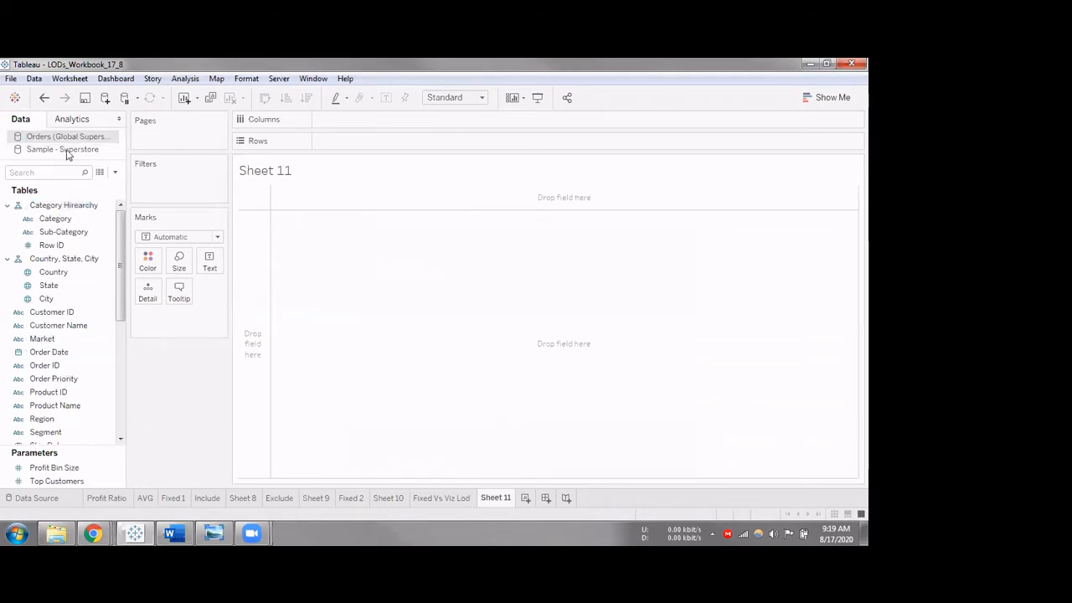
left_click(64, 149)
Add the Sales measure to the empty view as a total without any dimension.
scroll(57, 327, "up", 5)
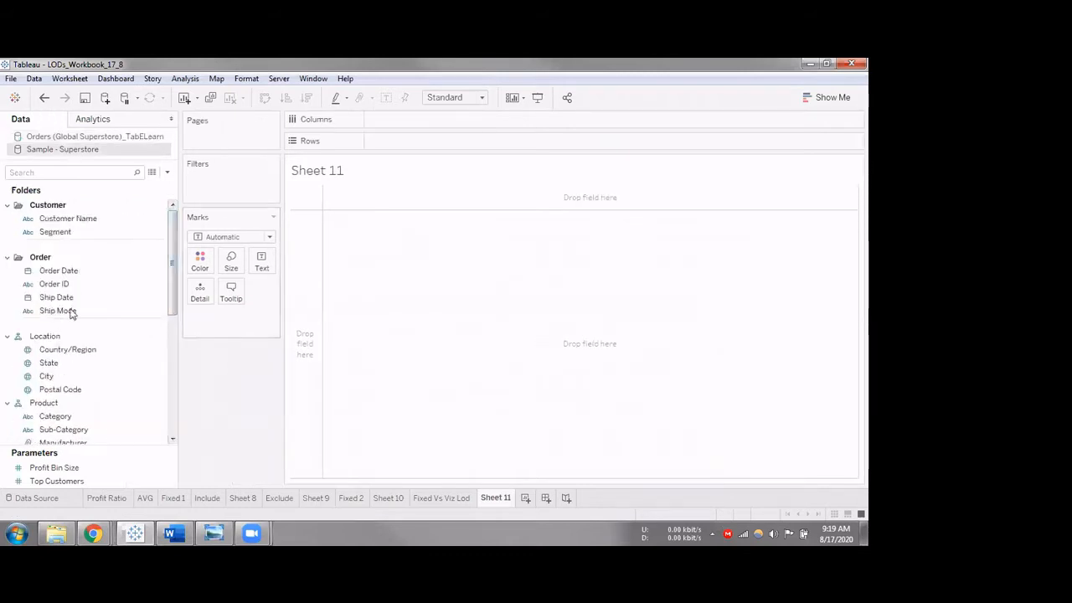
scroll(83, 360, "down", 2)
left_click(79, 352)
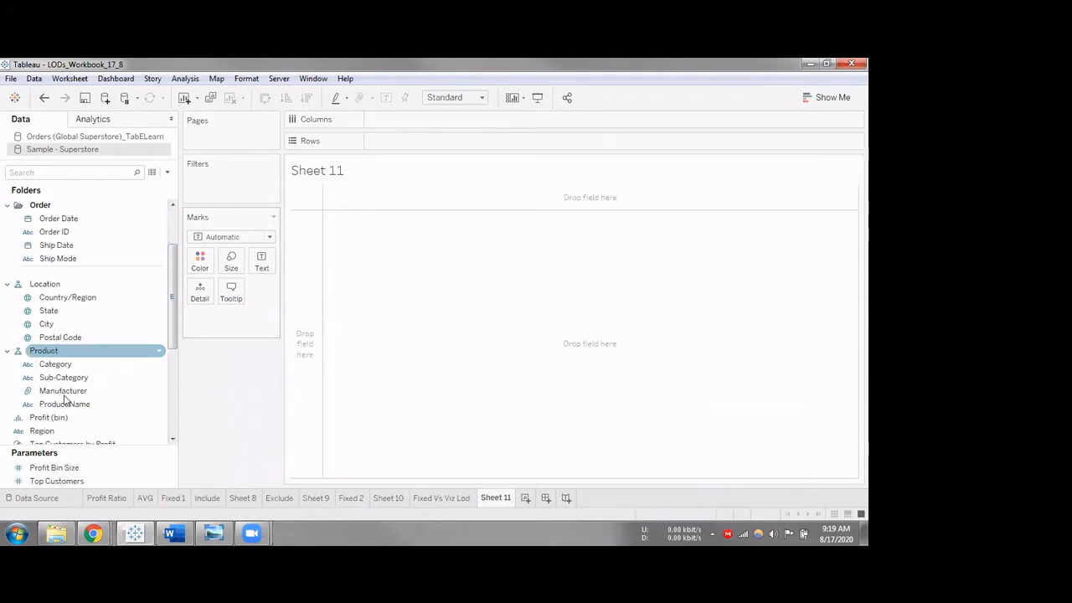
scroll(64, 398, "down", 3)
left_click_drag(53, 407, 327, 270)
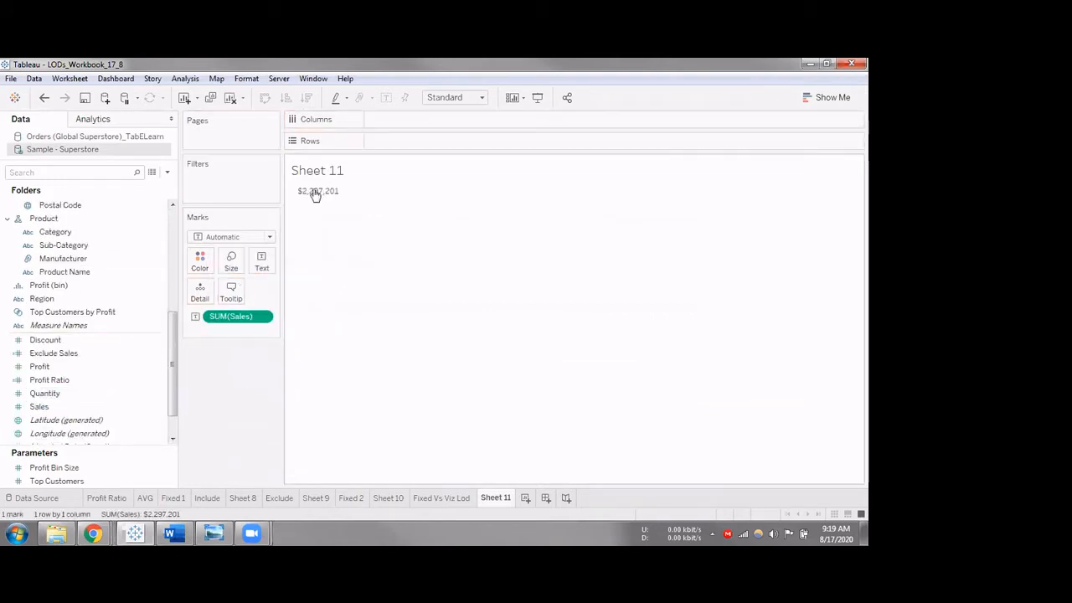
mouse_move(315, 195)
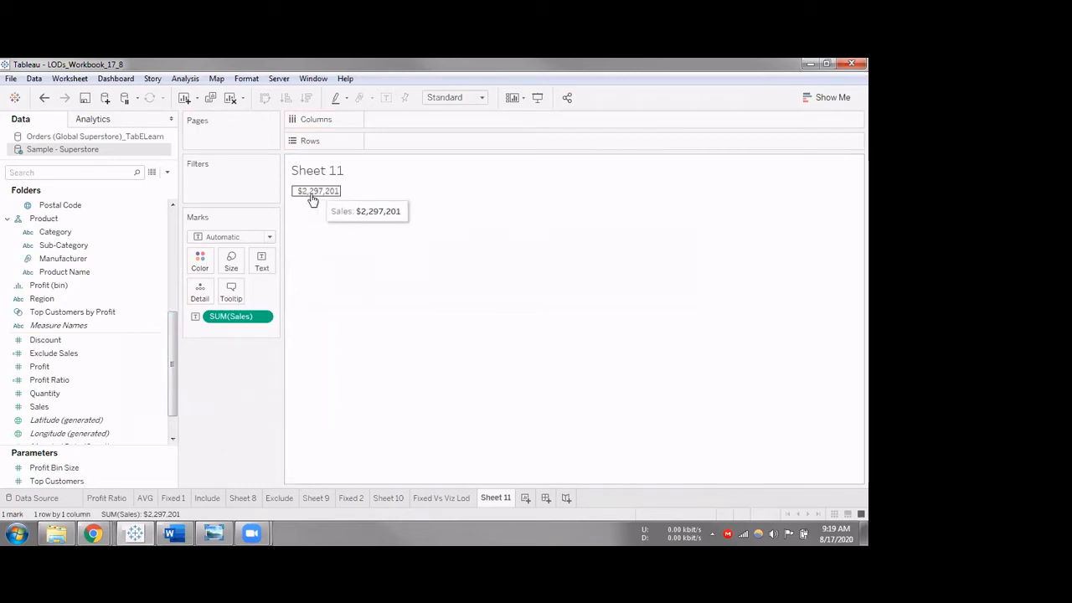
Look through the Order, Location and Product dimensions available for breaking down the sales total.
left_click(148, 231)
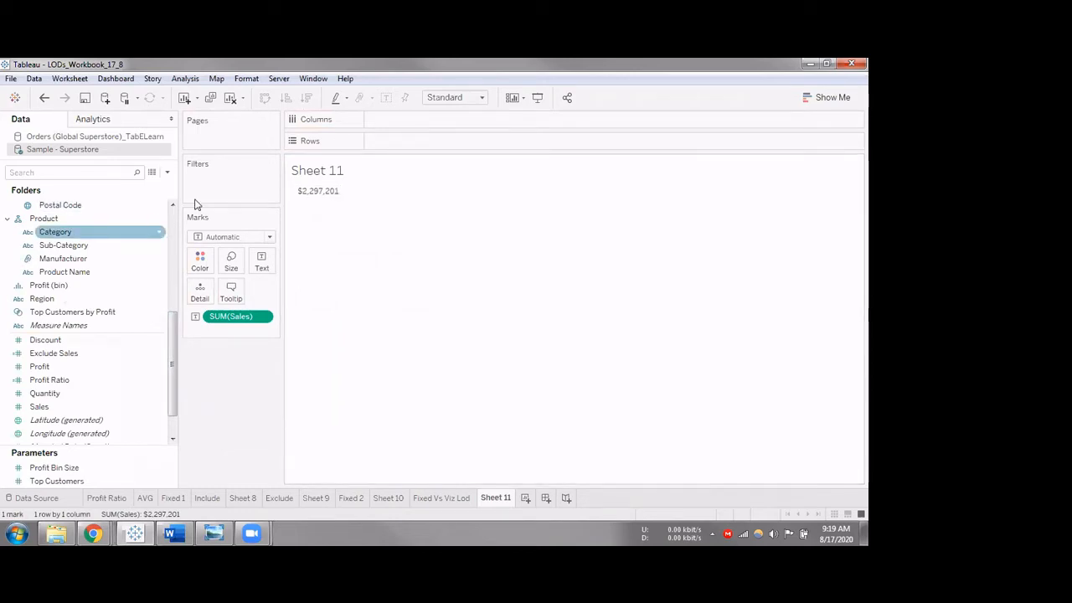
left_click(72, 289)
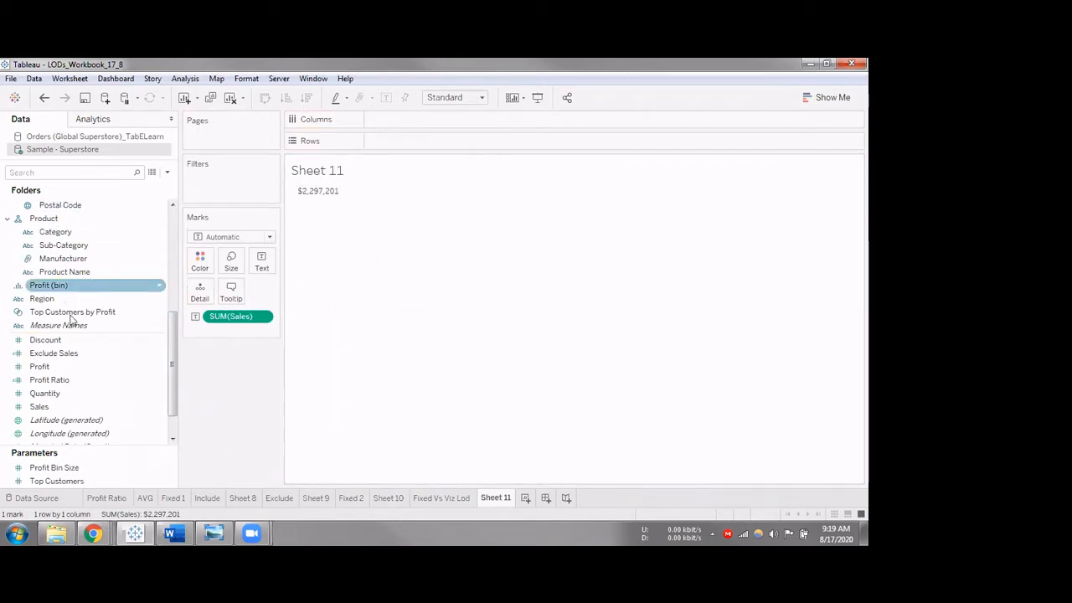
scroll(80, 277, "up", 4)
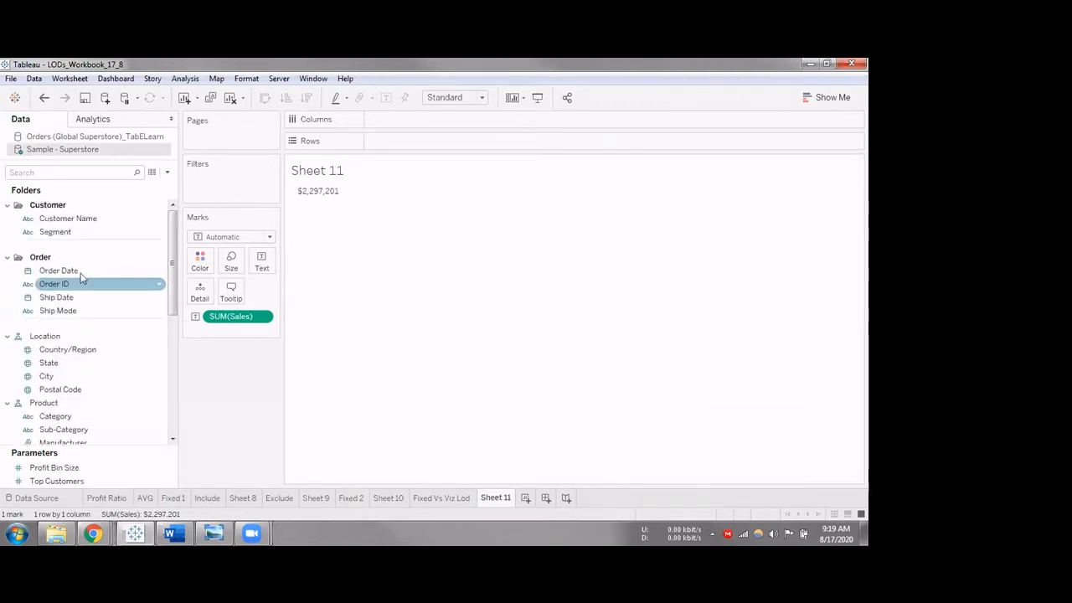
left_click(81, 274)
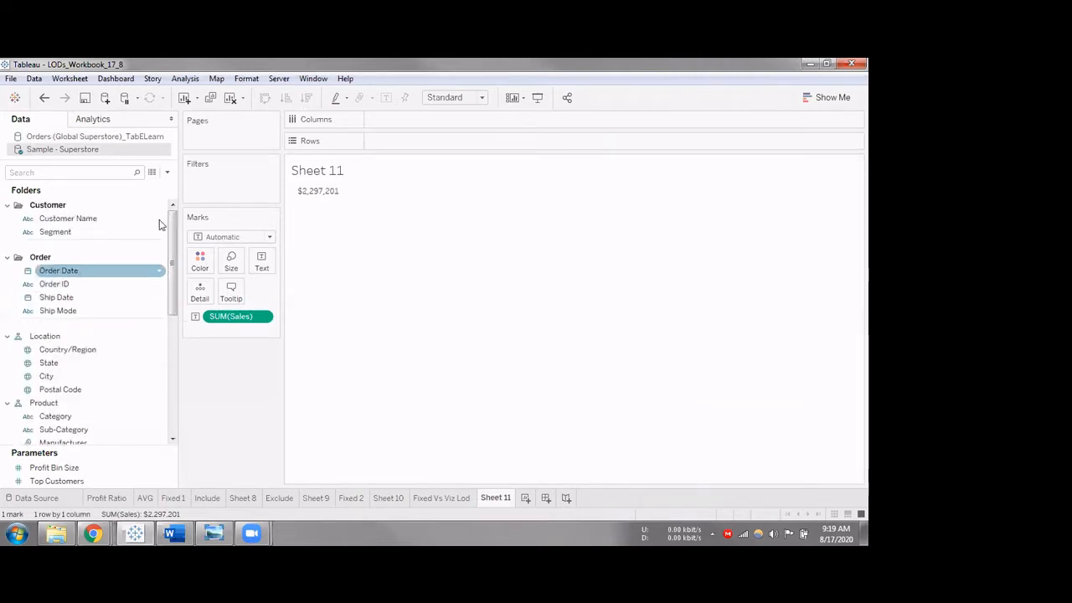
left_click_drag(178, 195, 162, 202)
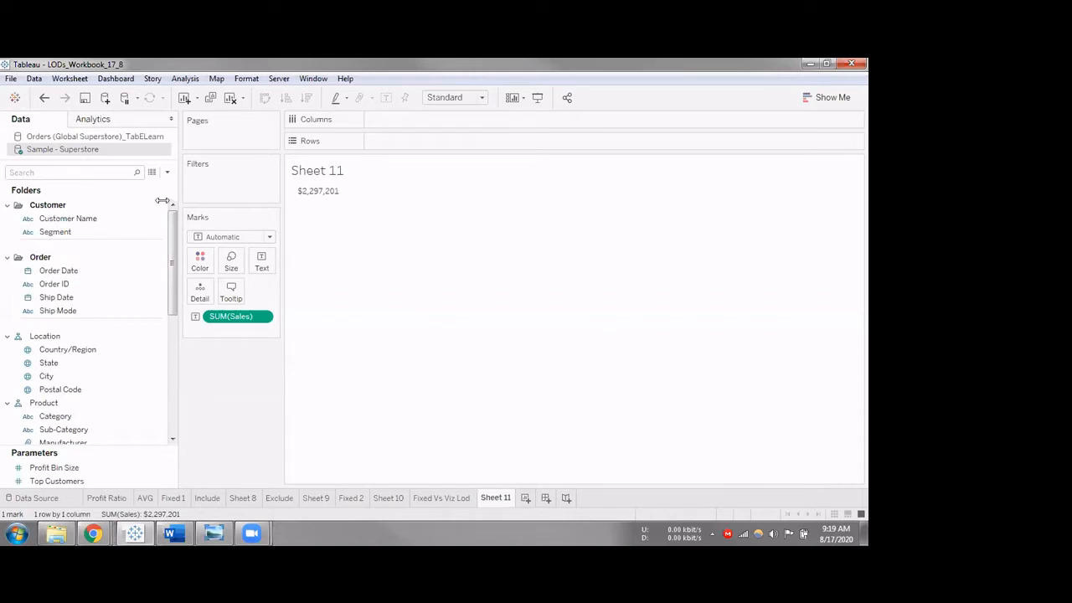
left_click(61, 299)
left_click(64, 312)
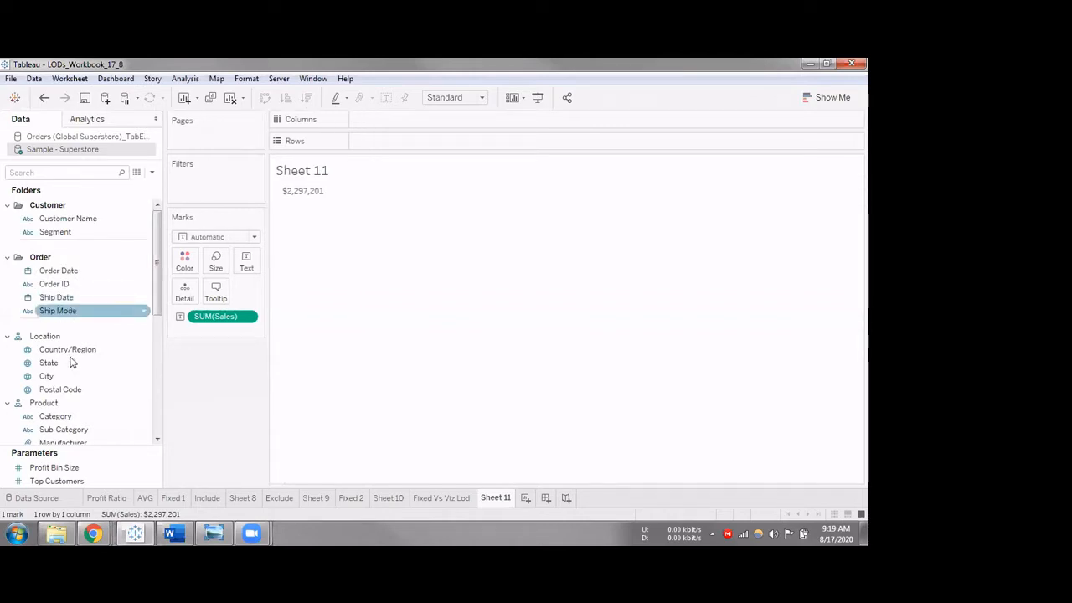
left_click(72, 362)
scroll(70, 387, "down", 1)
left_click(70, 388)
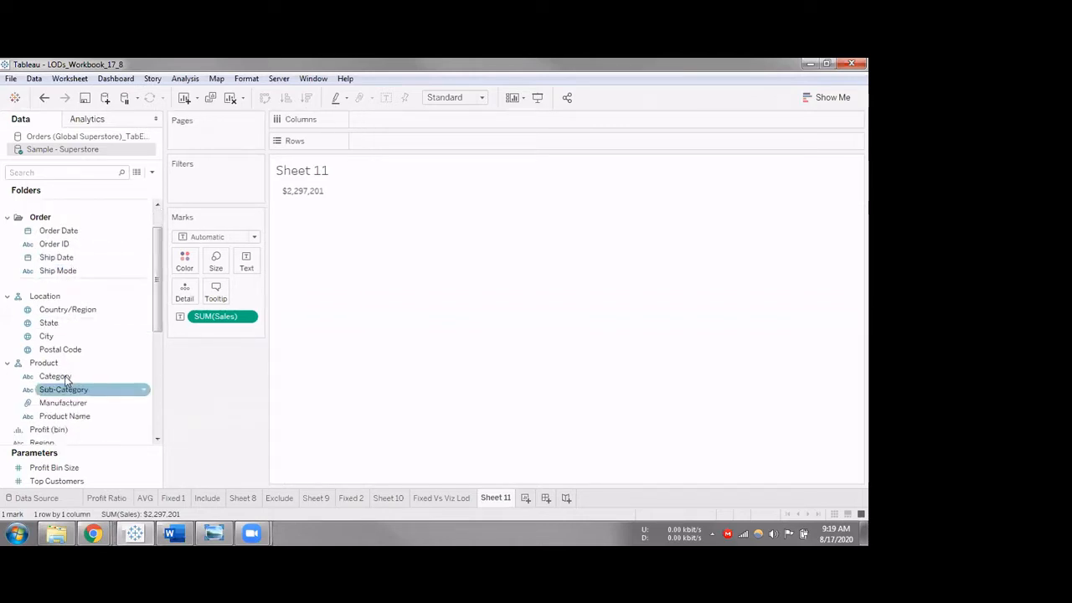
Break down sales by Category in rows and expand the hierarchy through Sub-Category and Manufacturer to Product Name.
left_click_drag(273, 245, 373, 154)
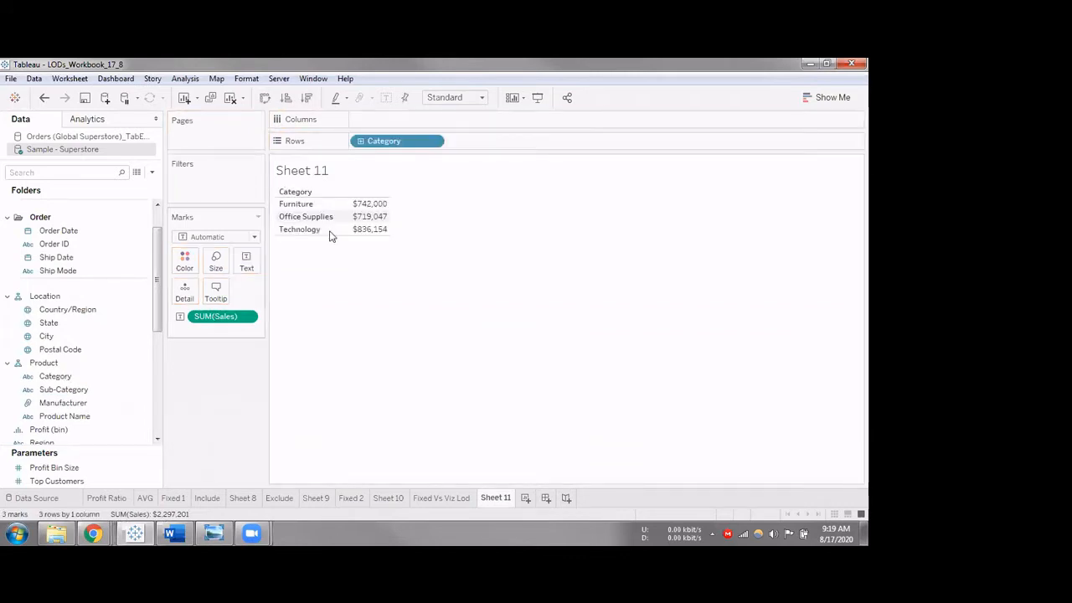
left_click(360, 142)
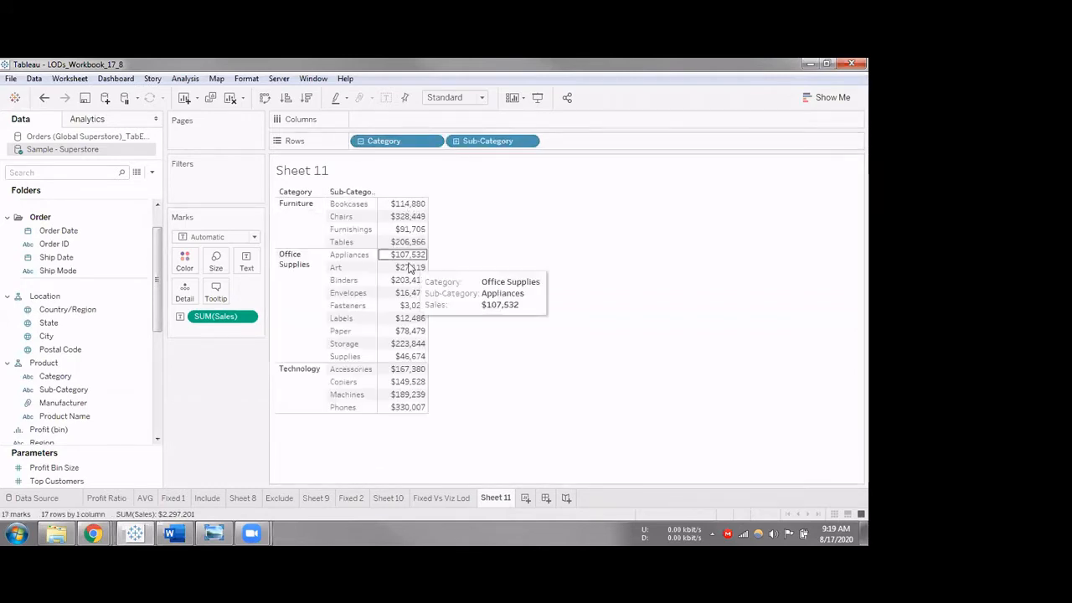
left_click(373, 192)
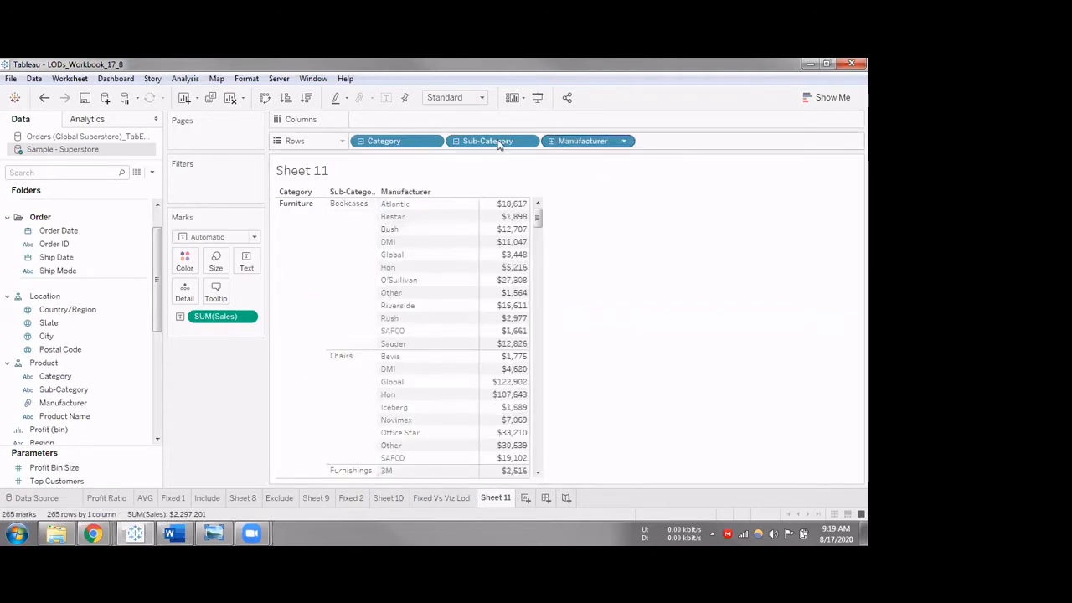
left_click(552, 141)
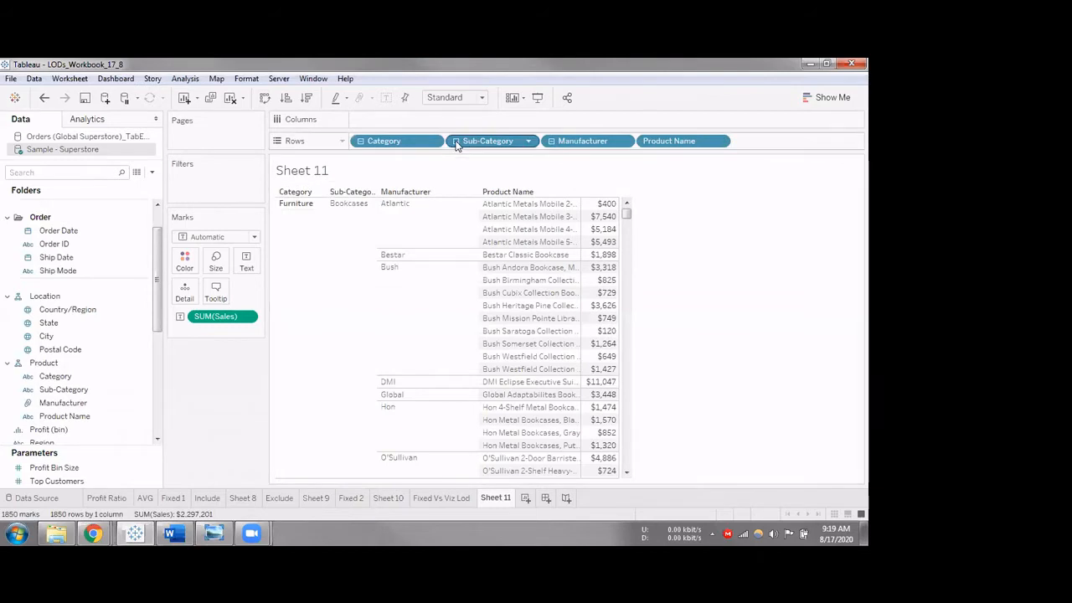
Collapse the product hierarchy below Sub-Category and remove the hierarchy fields from rows.
left_click(457, 143)
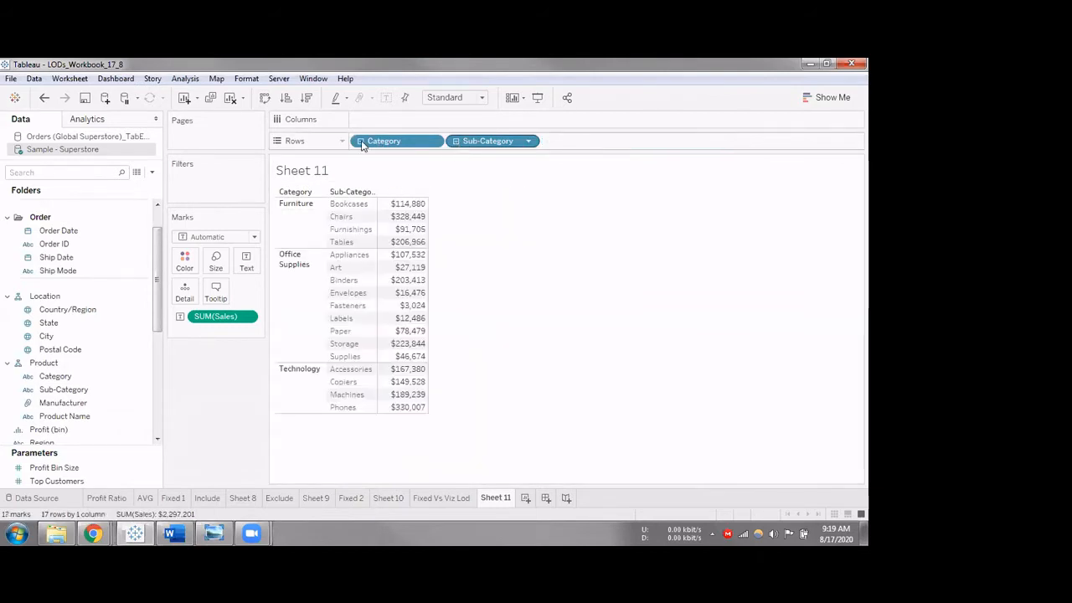
left_click(361, 142)
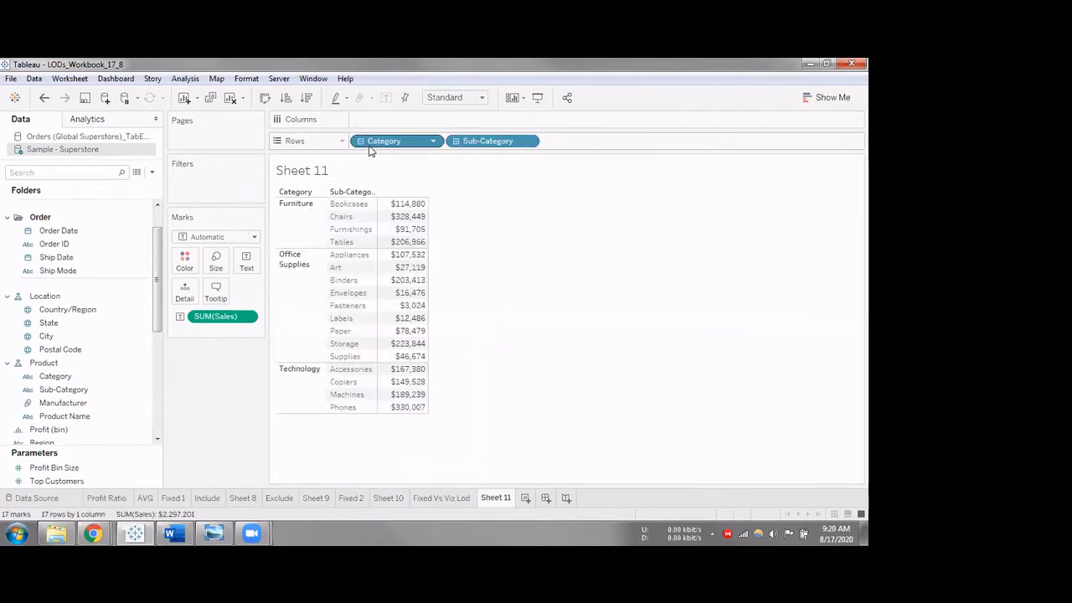
key("Delete")
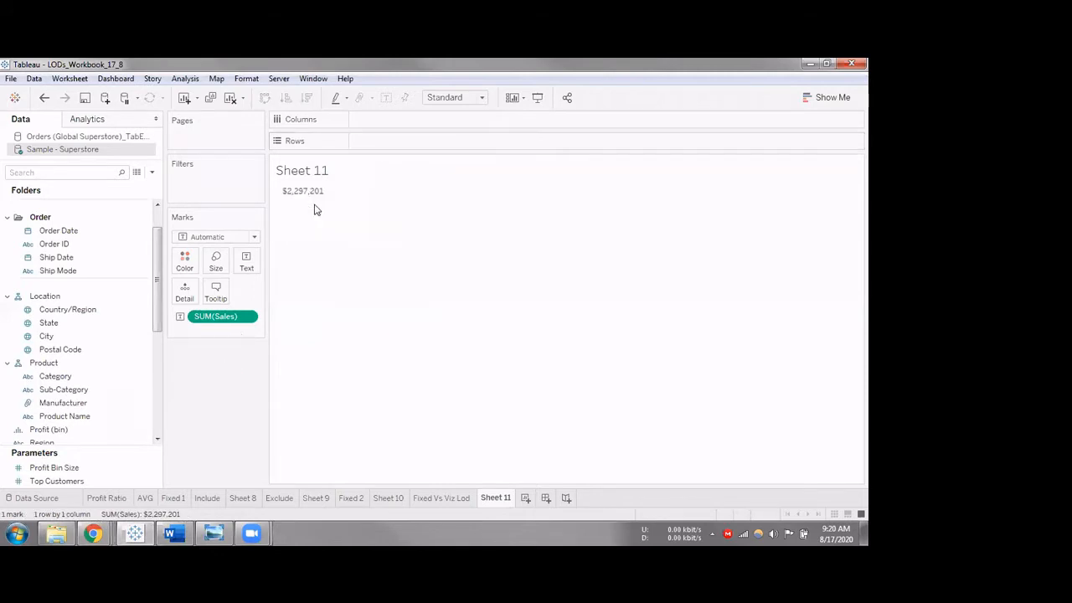
Place Category in rows to split the total sales and expand it to the Sub-Category level.
mouse_move(316, 194)
left_click_drag(76, 378, 388, 143)
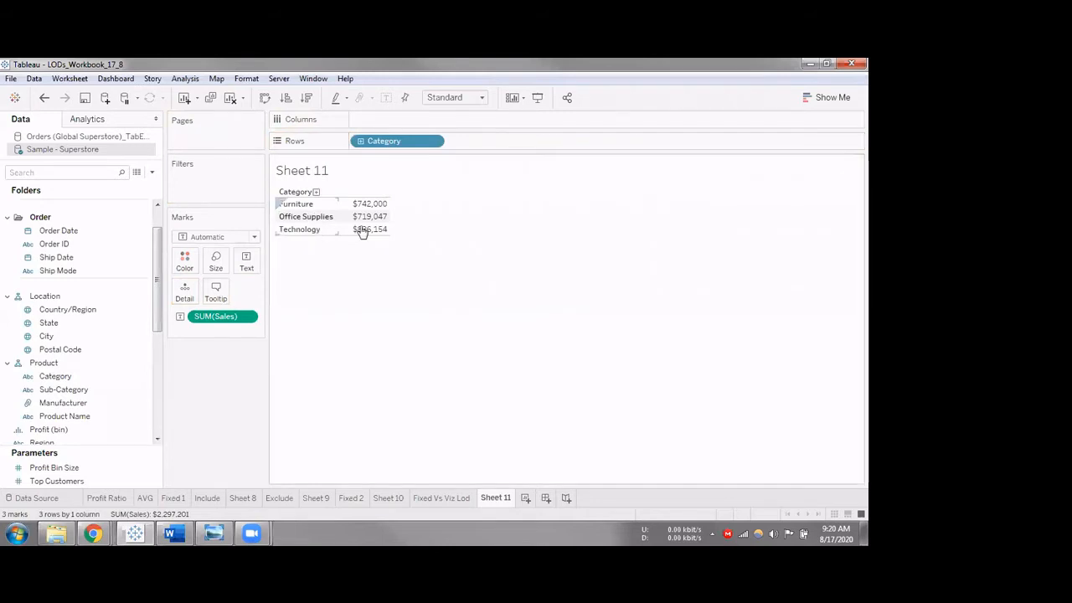
left_click(361, 142)
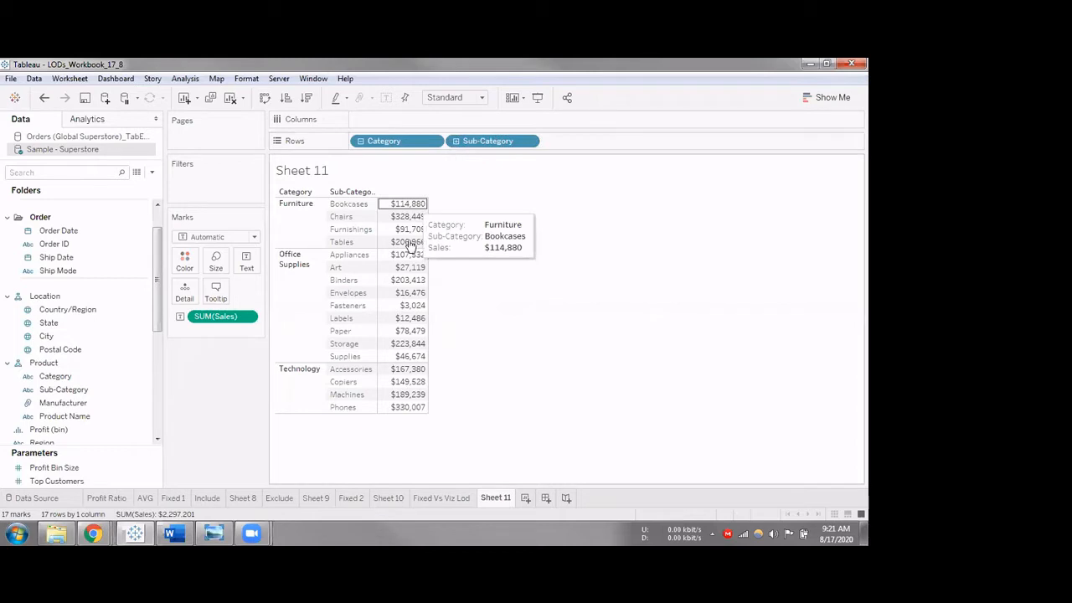
left_click(359, 141)
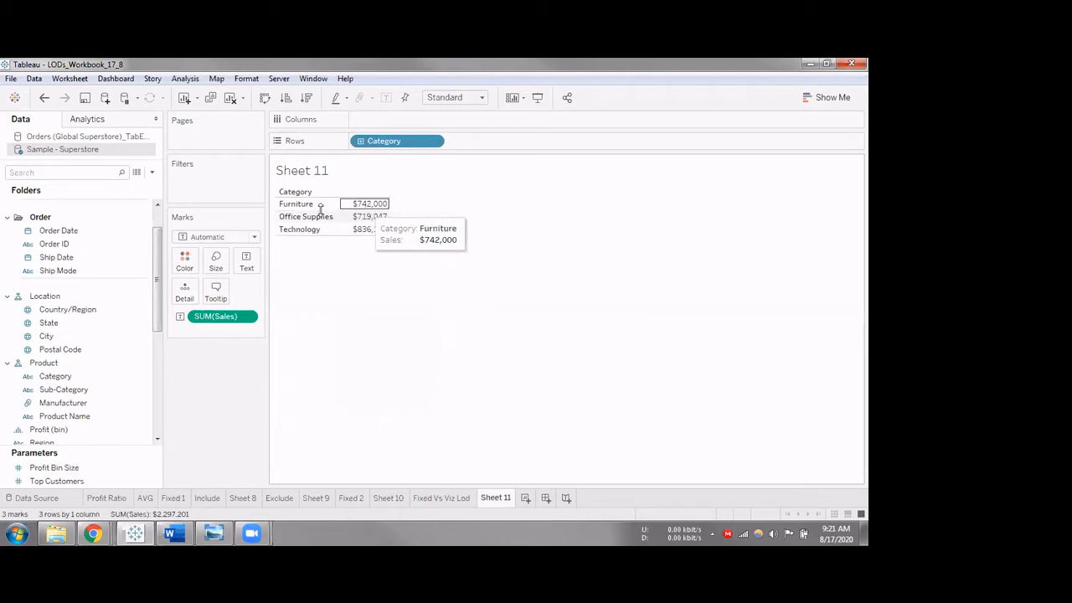
left_click(360, 142)
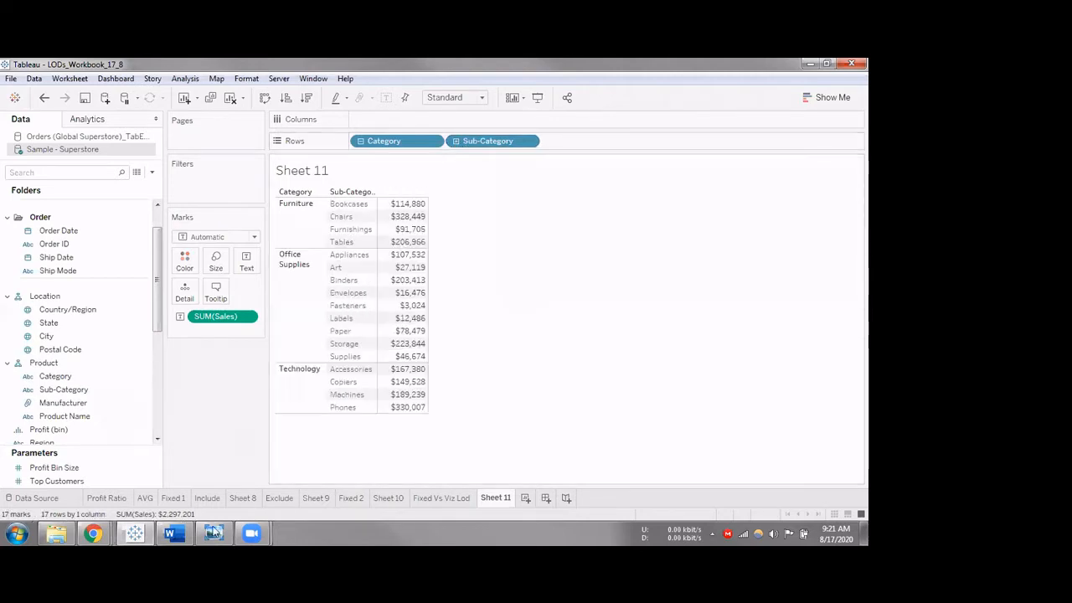
Switch to Windows Photo Viewer to examine the LOD expressions diagram in LOD1.png.
mouse_move(215, 532)
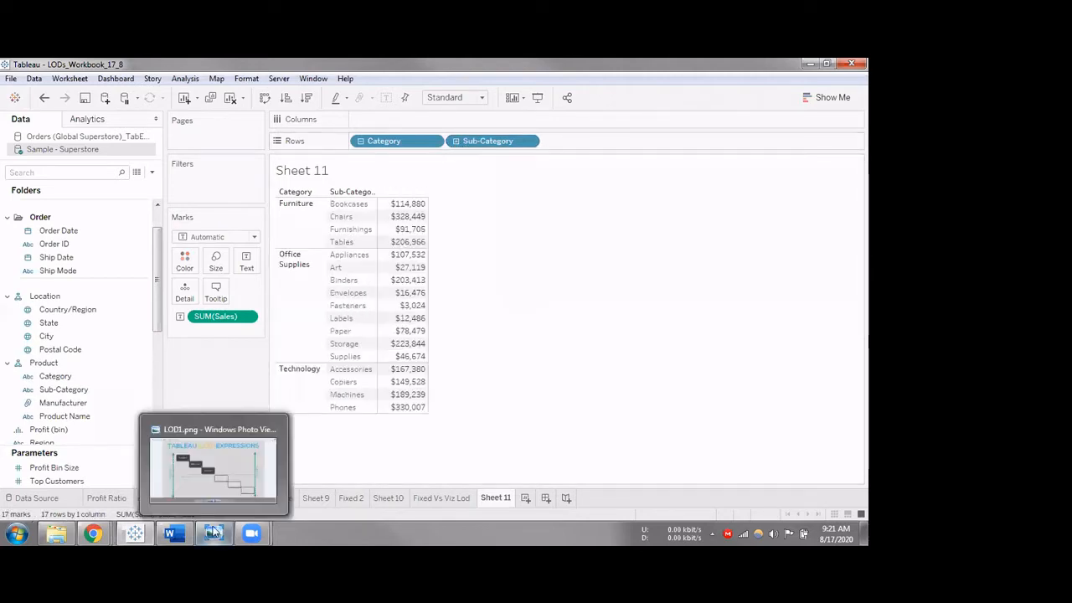
left_click(222, 473)
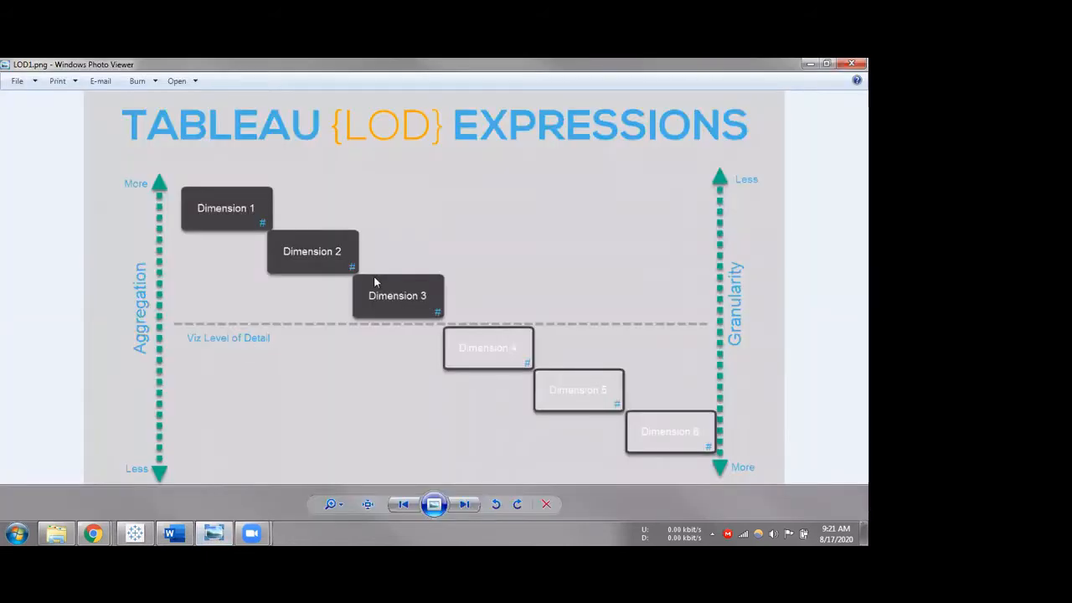
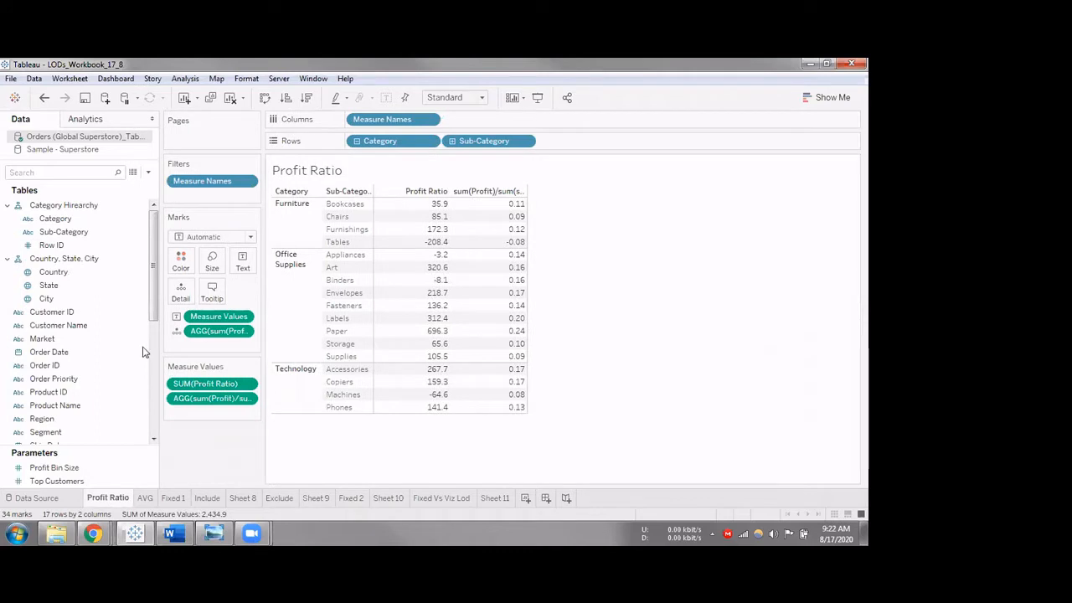
Widen the field list on the Profit Ratio sheet and locate the sum(Profit)/sum(sales) calculated field.
left_click_drag(142, 346, 126, 346)
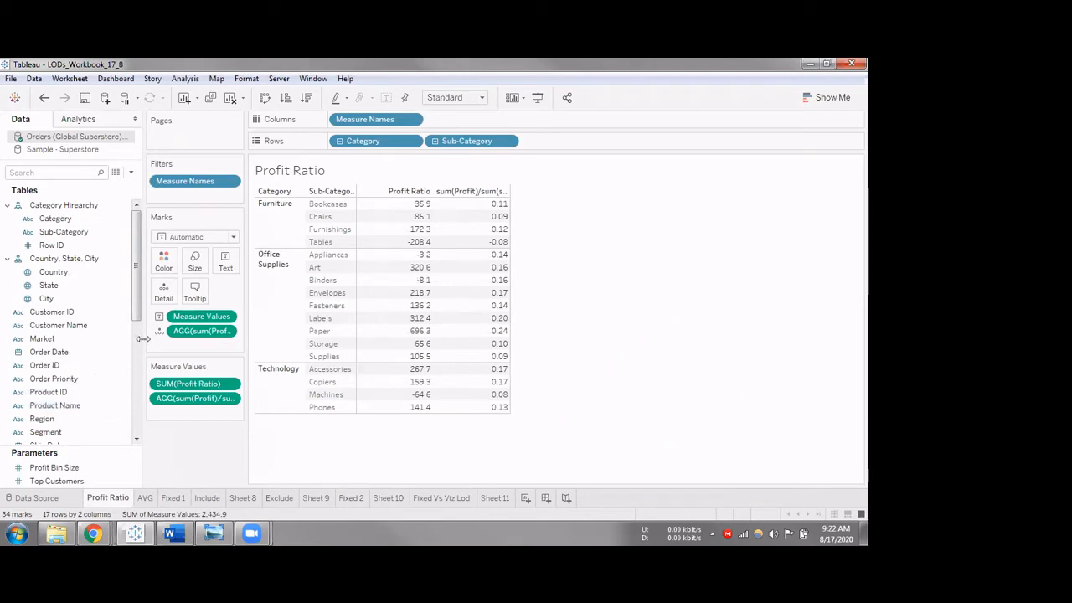
left_click_drag(143, 339, 180, 344)
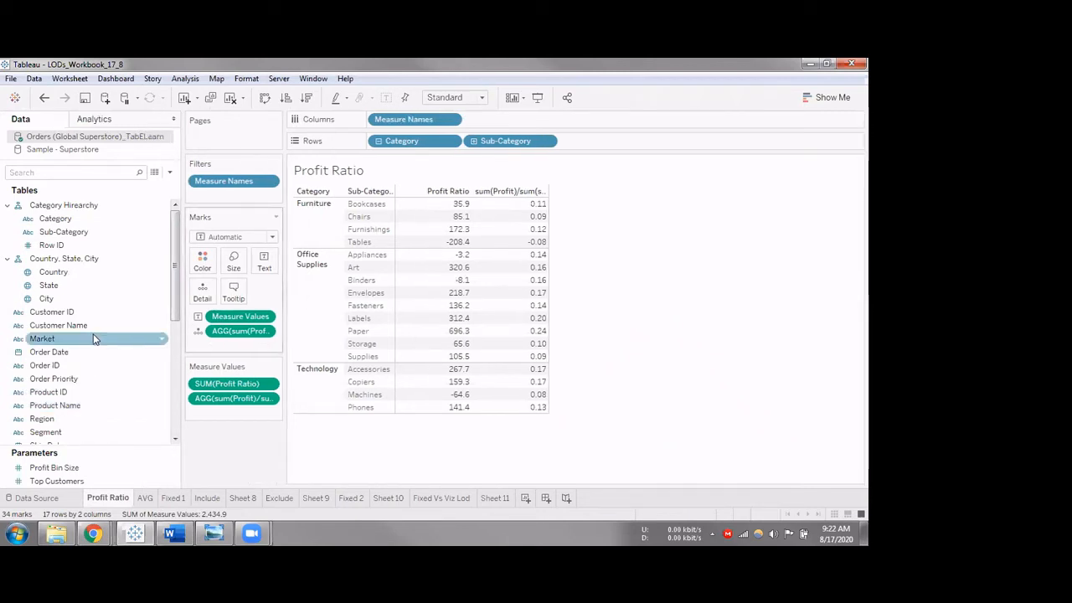
scroll(92, 315, "down", 2)
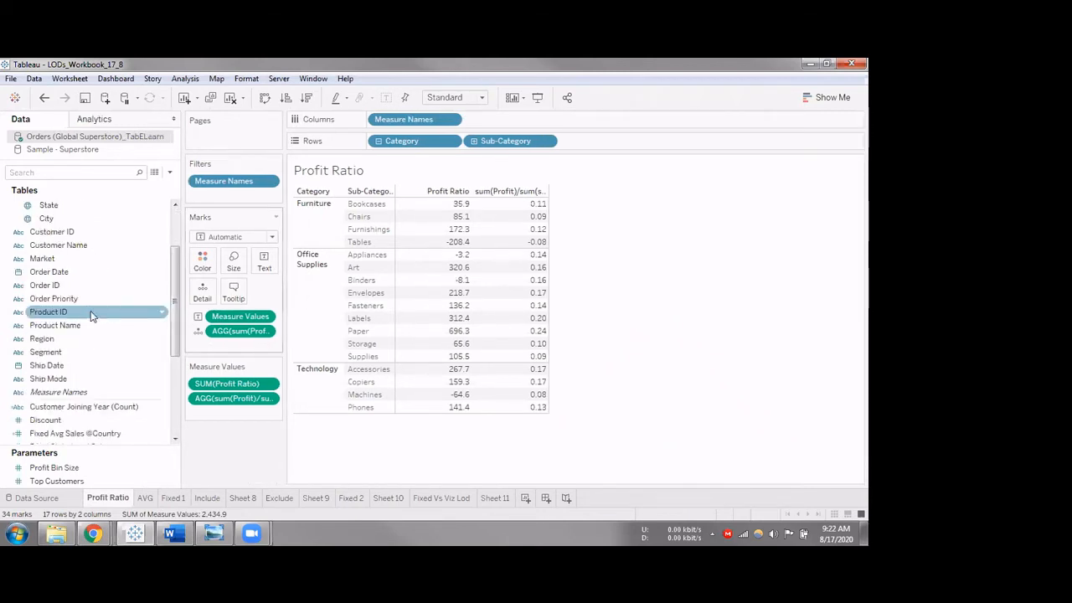
scroll(90, 313, "down", 4)
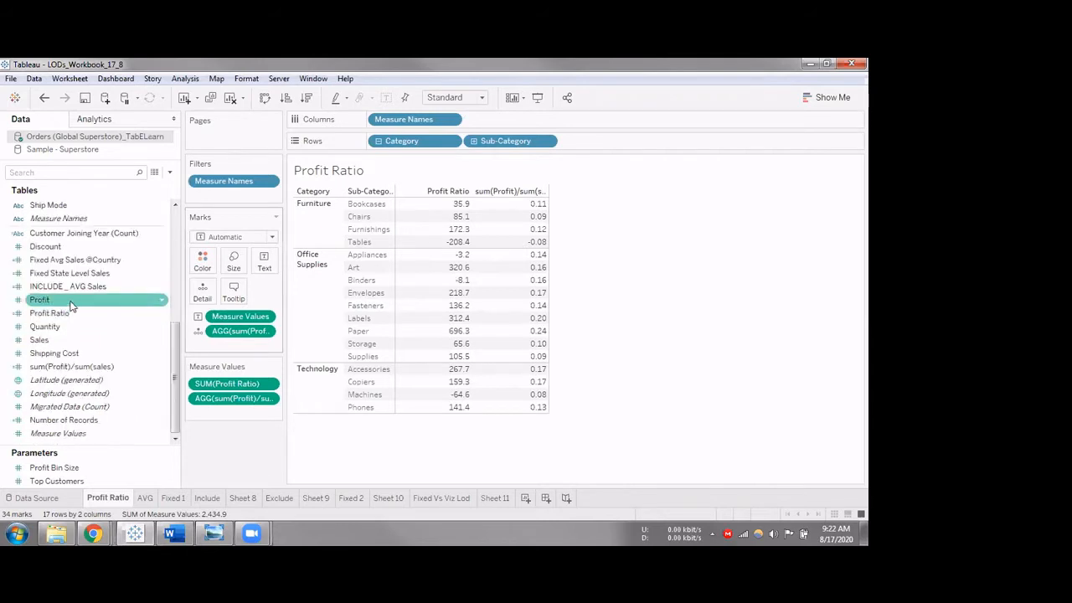
left_click(71, 366)
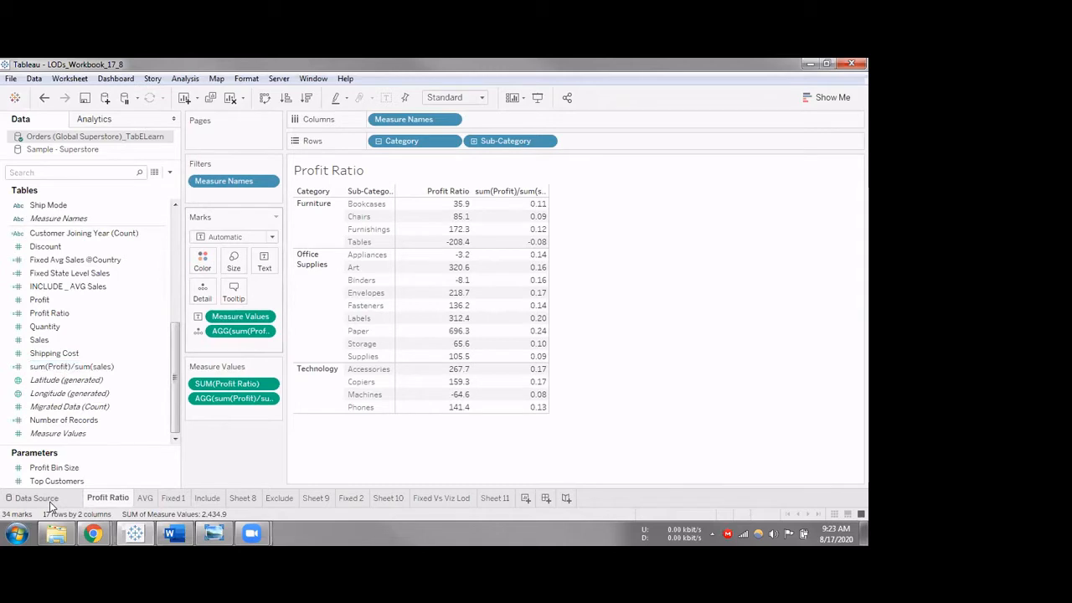
Show the Orders (Global Superstore)_TabELearn data source, narrow its connections pane and dismiss the worksheet hint.
left_click(37, 499)
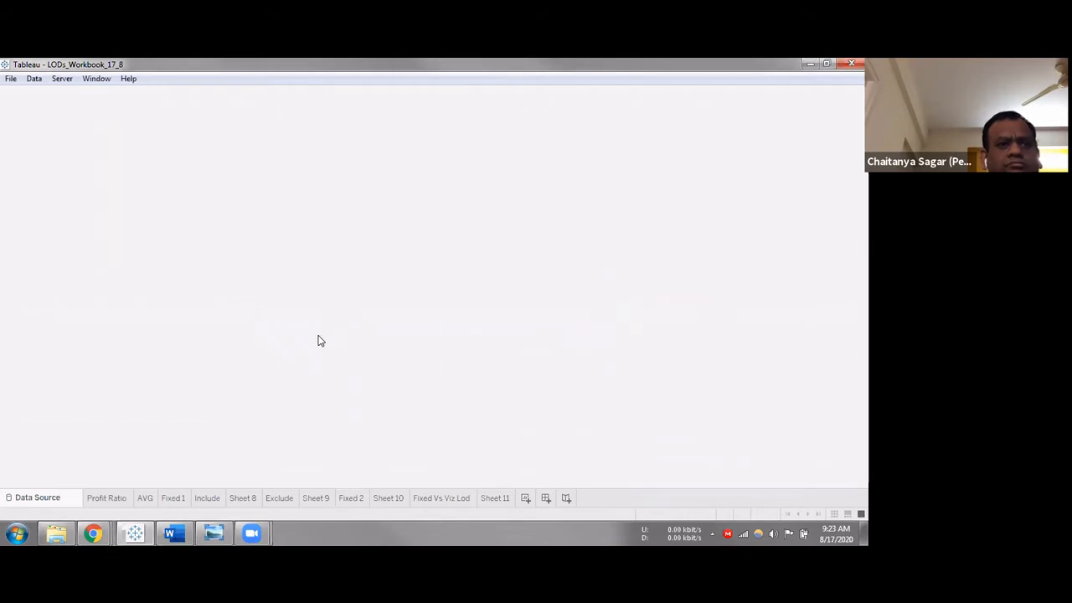
left_click(98, 498)
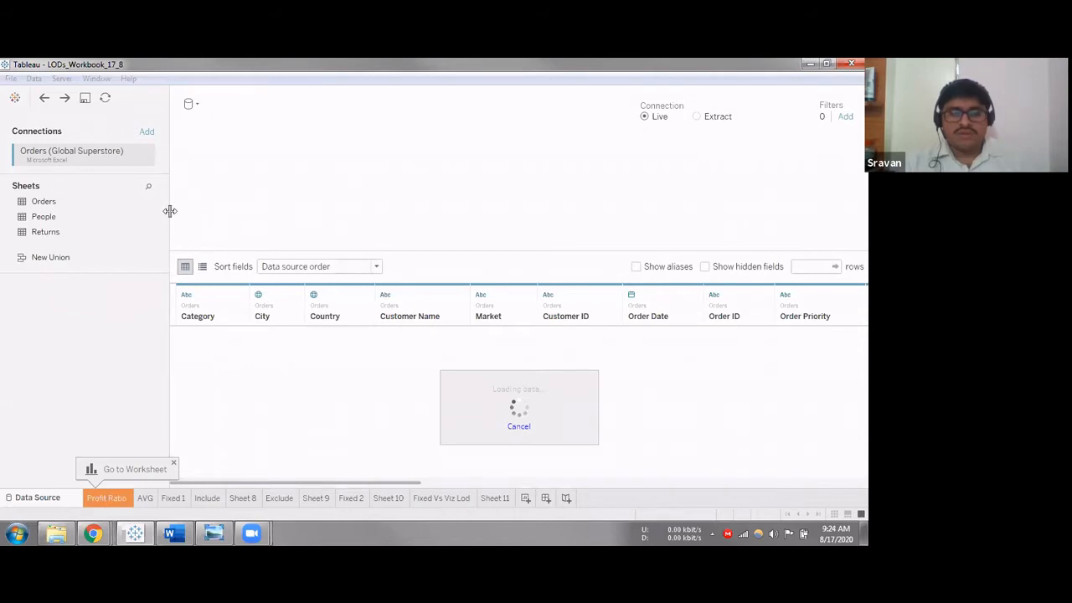
left_click_drag(170, 211, 106, 226)
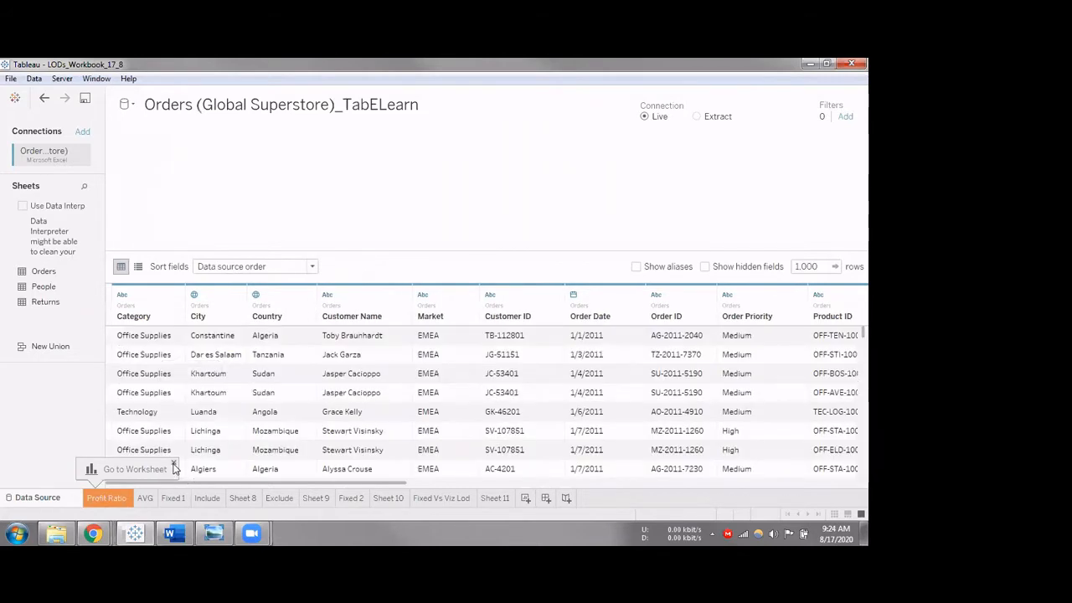
left_click(174, 465)
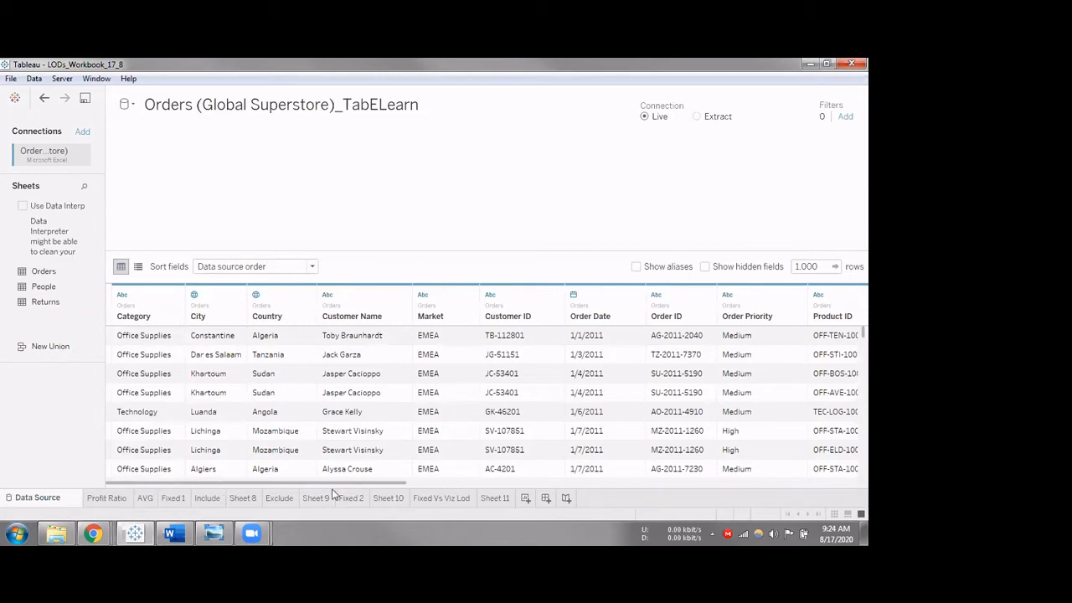
Examine the row-level Profit, Sales, Profit Ratio and sum(Profit)/sum(sales) columns in the data source grid.
scroll(332, 494, "right", 5)
scroll(332, 495, "right", 3)
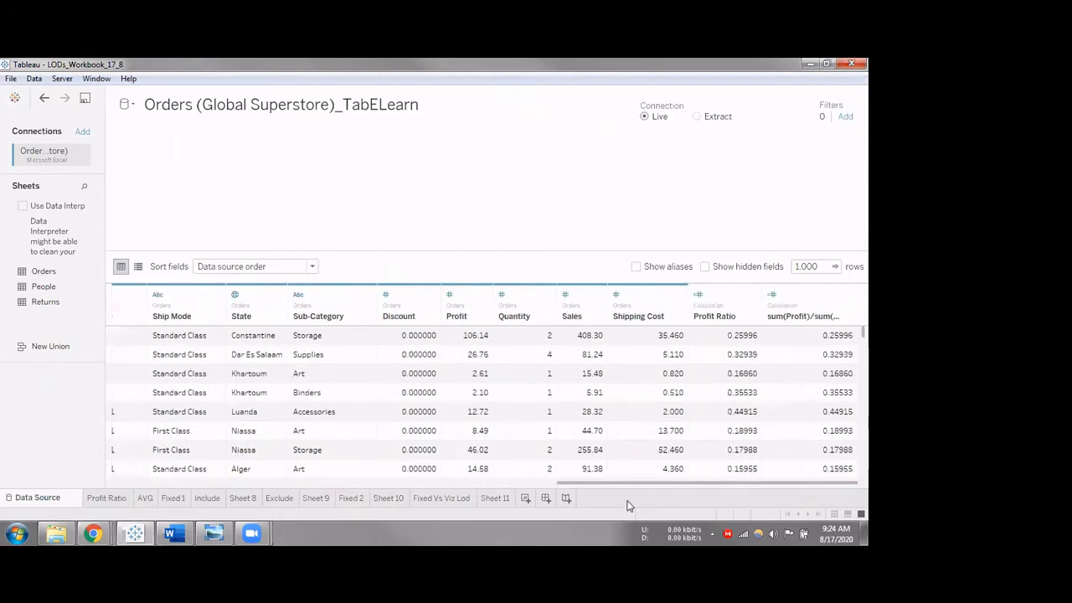
scroll(307, 478, "left", 1)
scroll(222, 483, "left", 8)
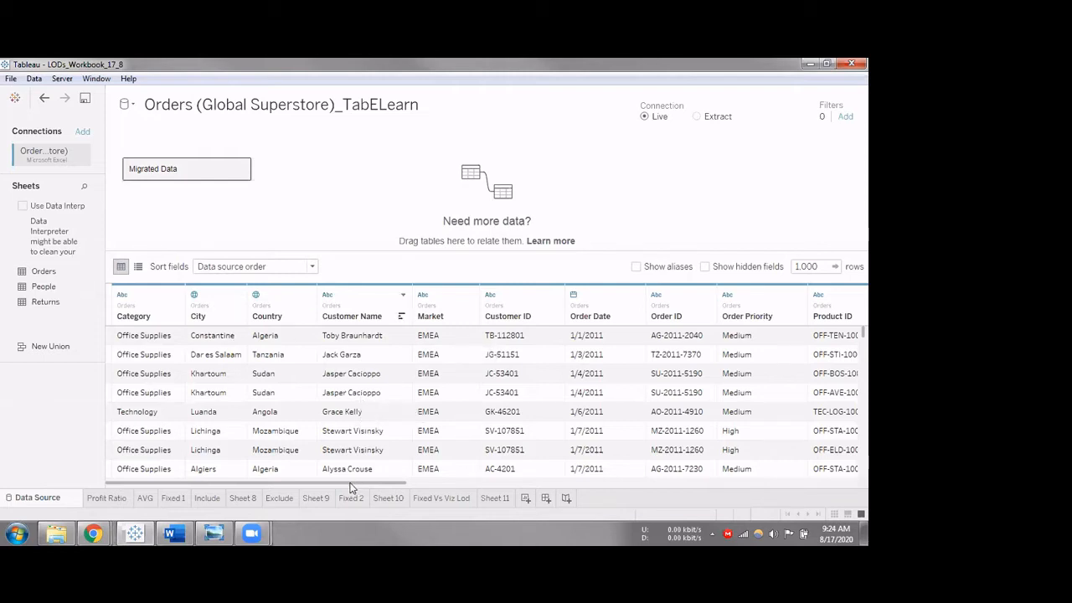
left_click_drag(351, 484, 541, 501)
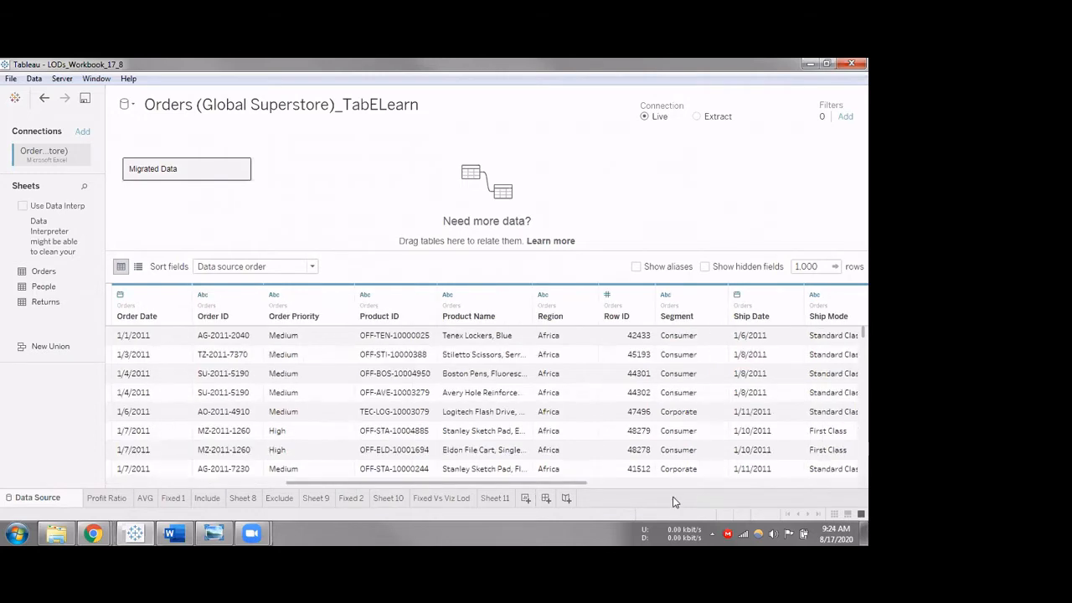
left_click(829, 484)
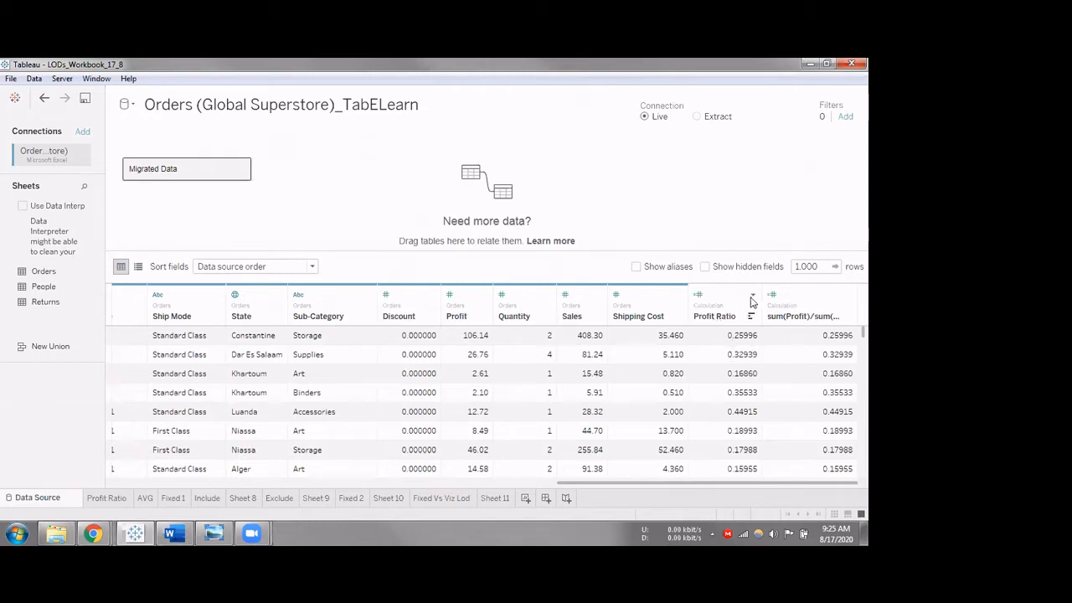
Inspect the formula of the Profit Ratio calculated field and close it without changes.
left_click(752, 299)
left_click(743, 308)
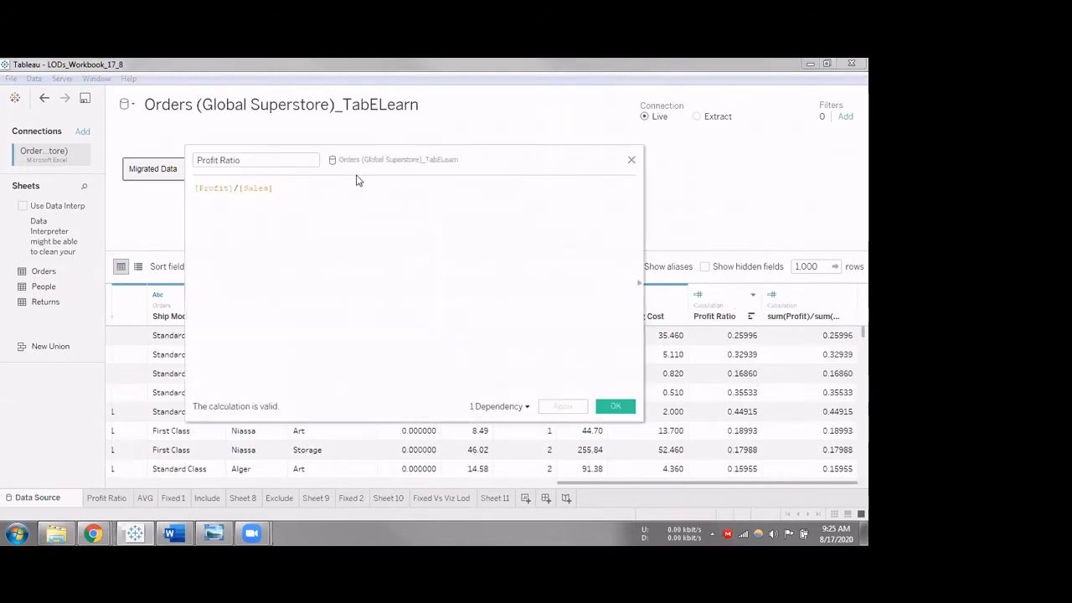
left_click_drag(183, 185, 223, 196)
left_click(259, 187)
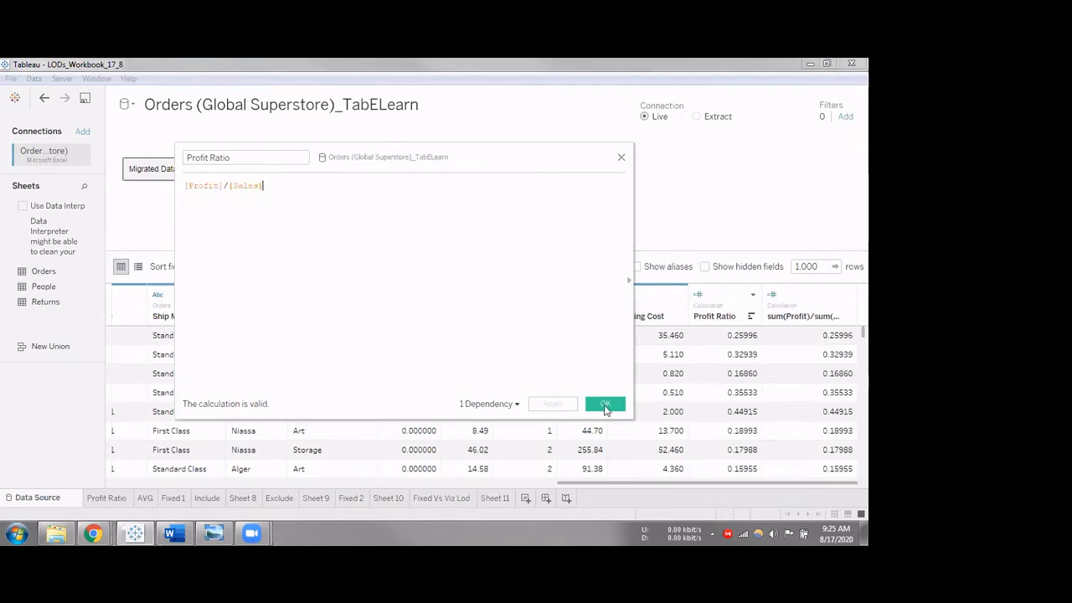
left_click(605, 405)
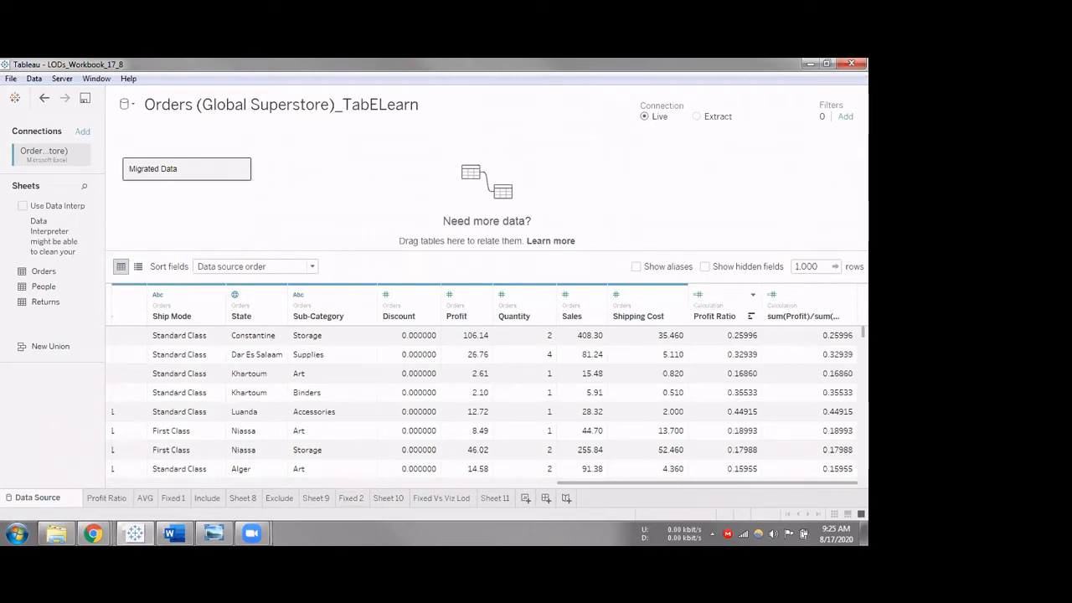
Inspect the formula of the sum(Profit)/sum(sales) calculated field and close it without changes.
left_click(849, 295)
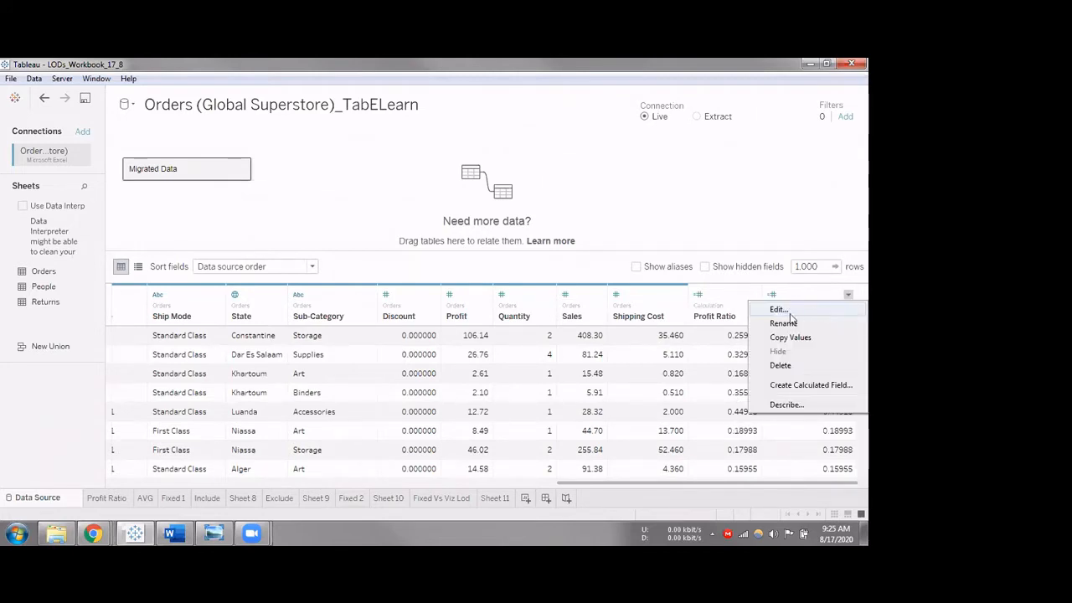
left_click(817, 309)
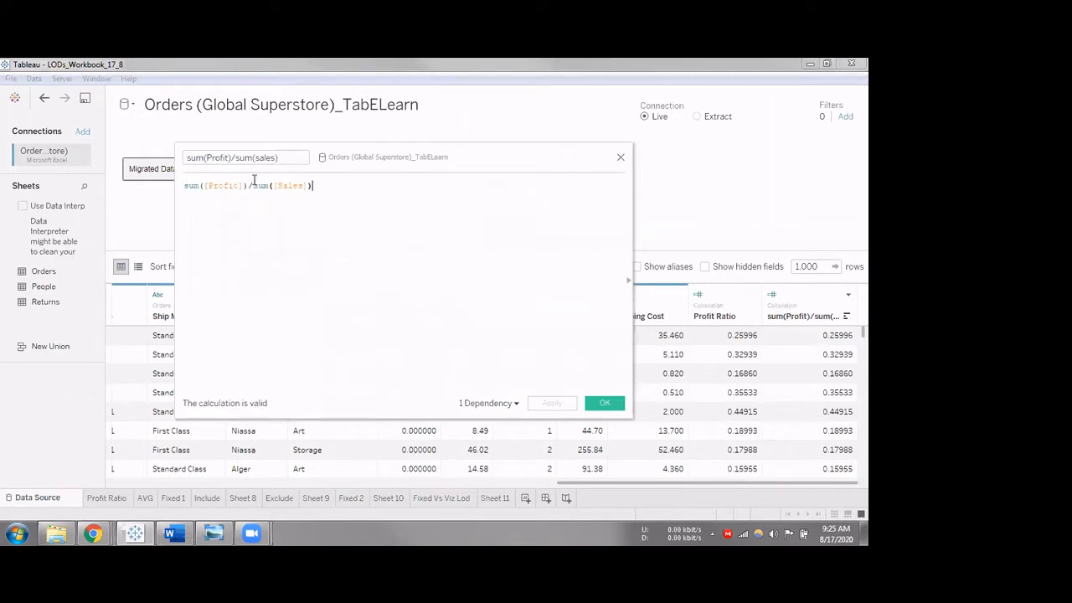
key("ctrl+a")
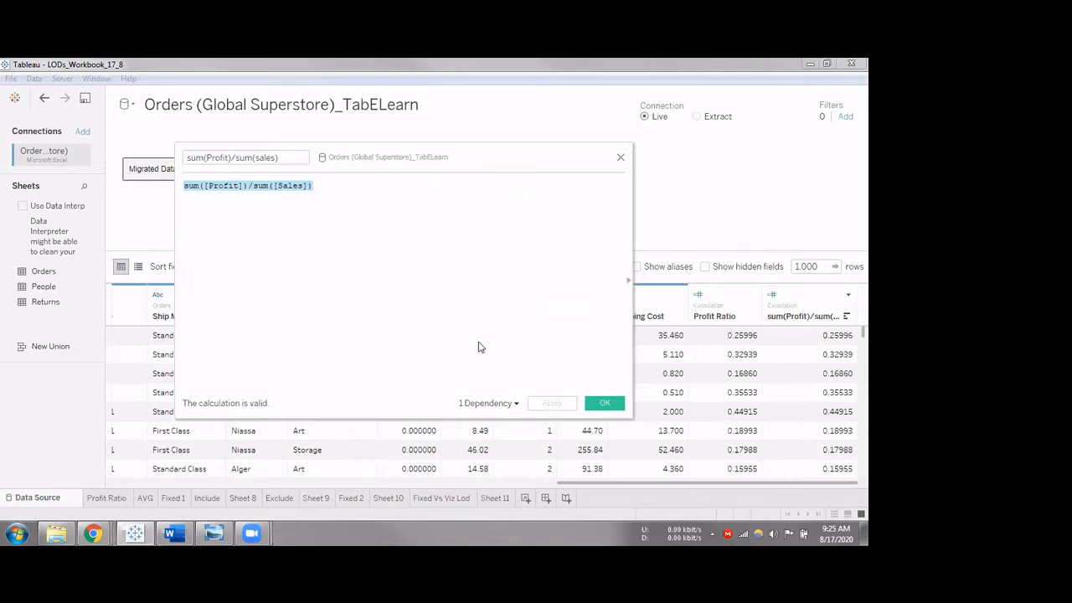
left_click(609, 403)
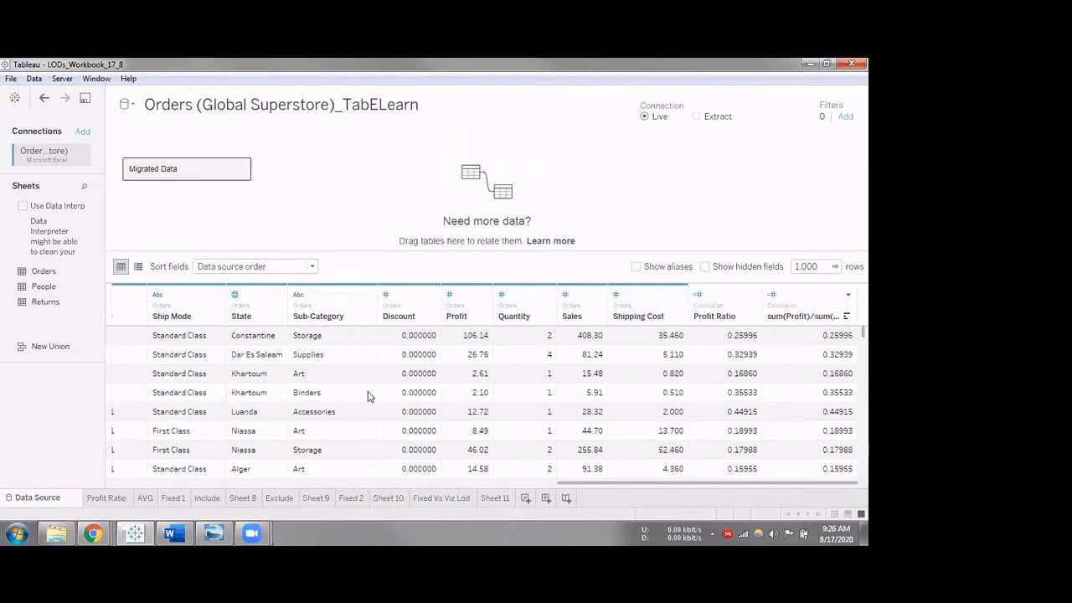
Narrow the field list on the Profit Ratio sheet, and drill Sub-Category down to Row ID and back up.
left_click(108, 498)
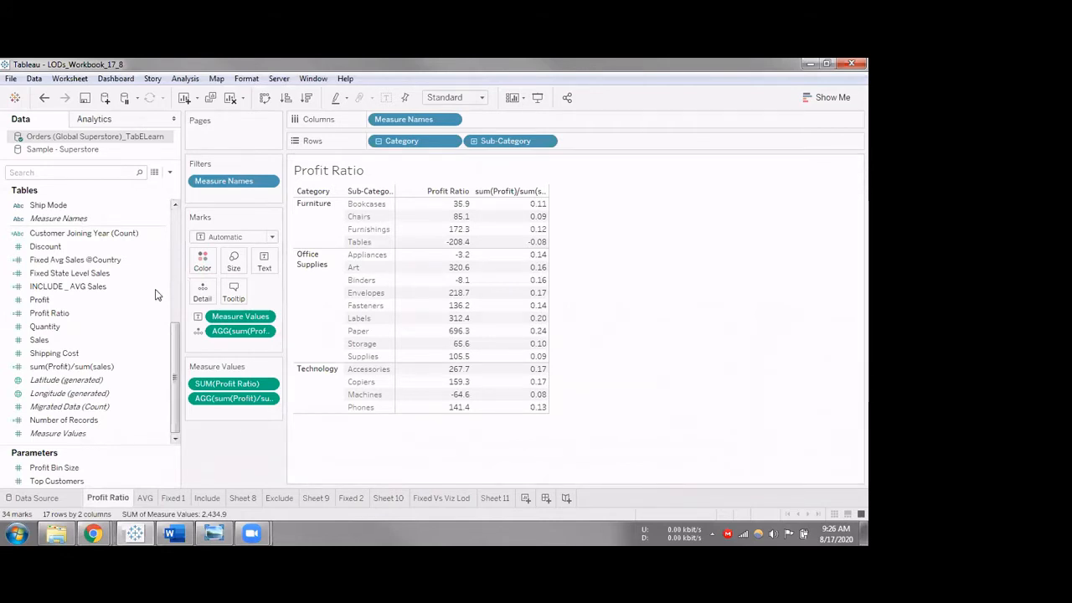
left_click_drag(155, 289, 126, 289)
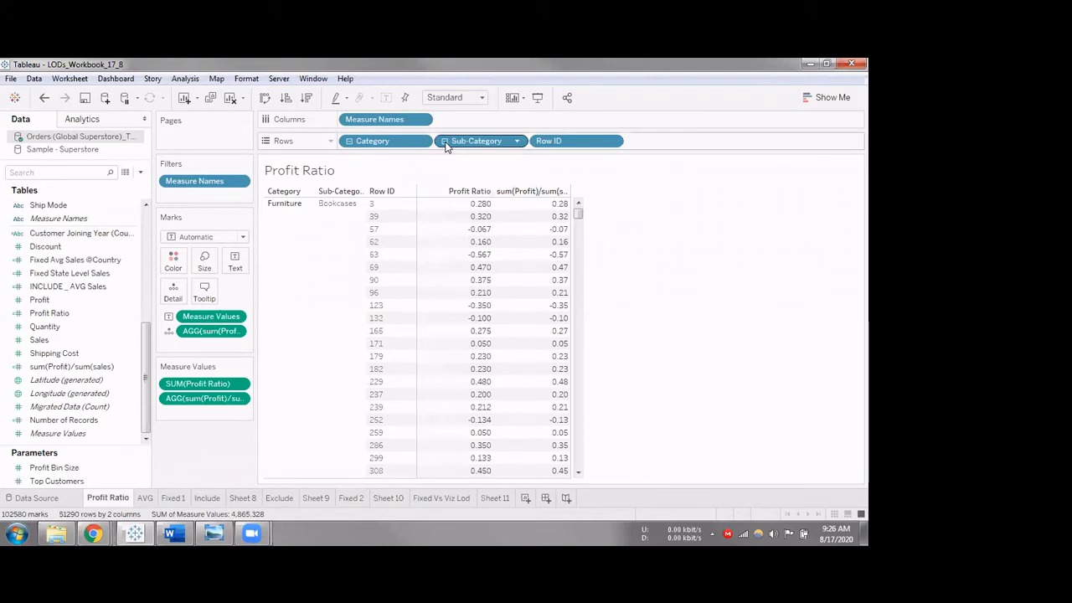
key("ctrl+z")
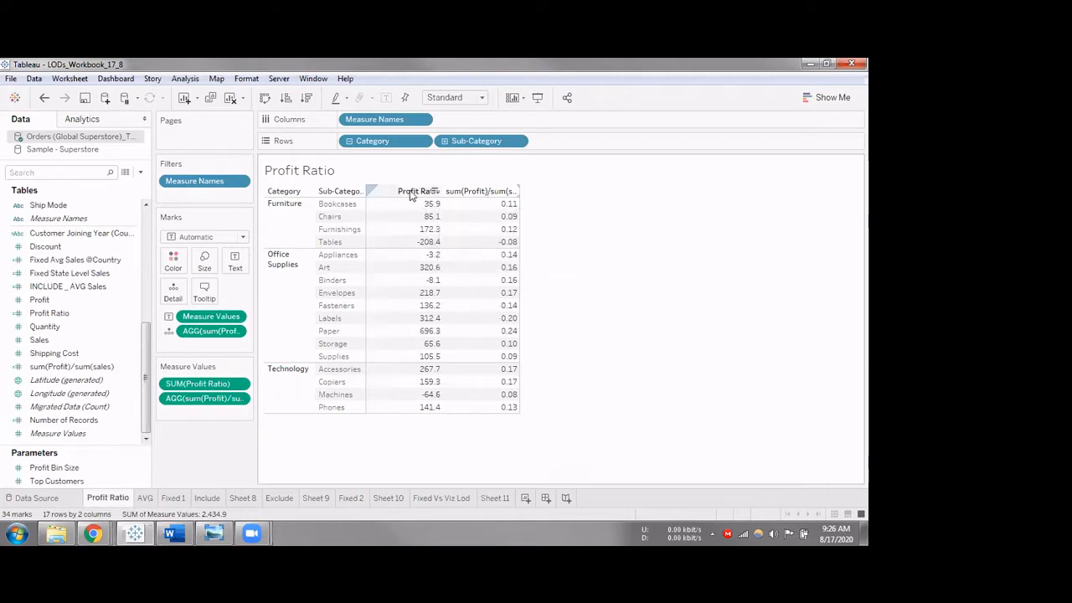
Drill down to Row ID again, inspect the Profit Ratio values of the first Bookcases rows, and collapse back to Sub-Category.
mouse_move(425, 212)
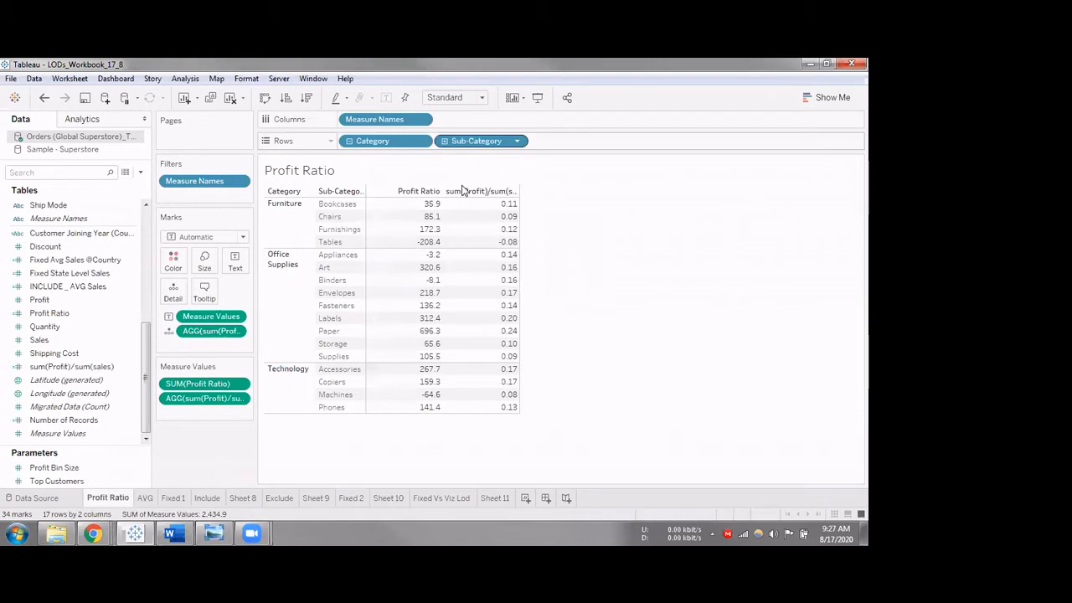
key("ctrl+z")
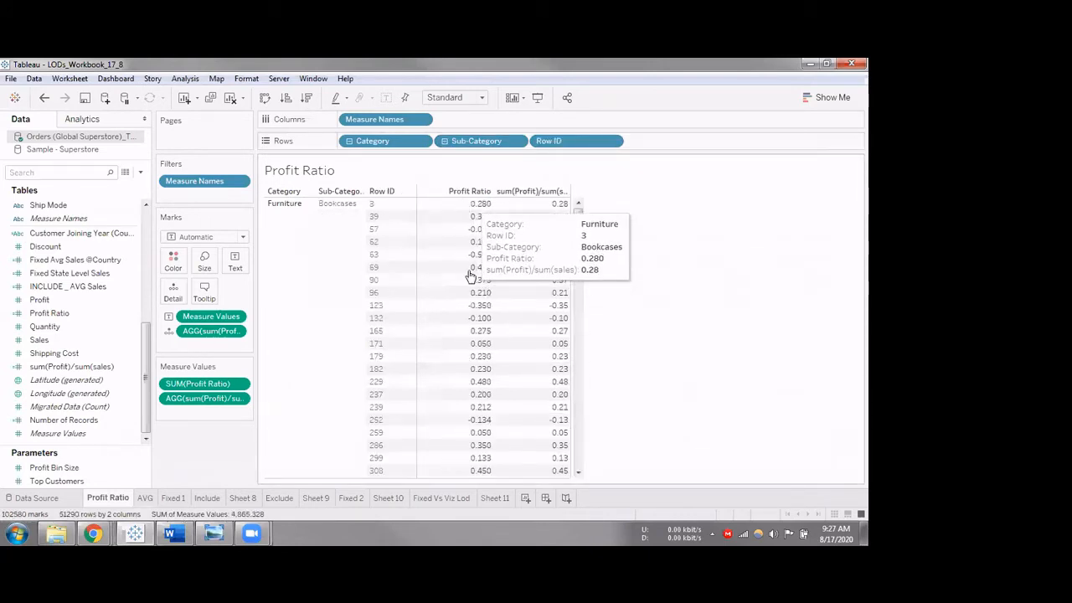
left_click(480, 206)
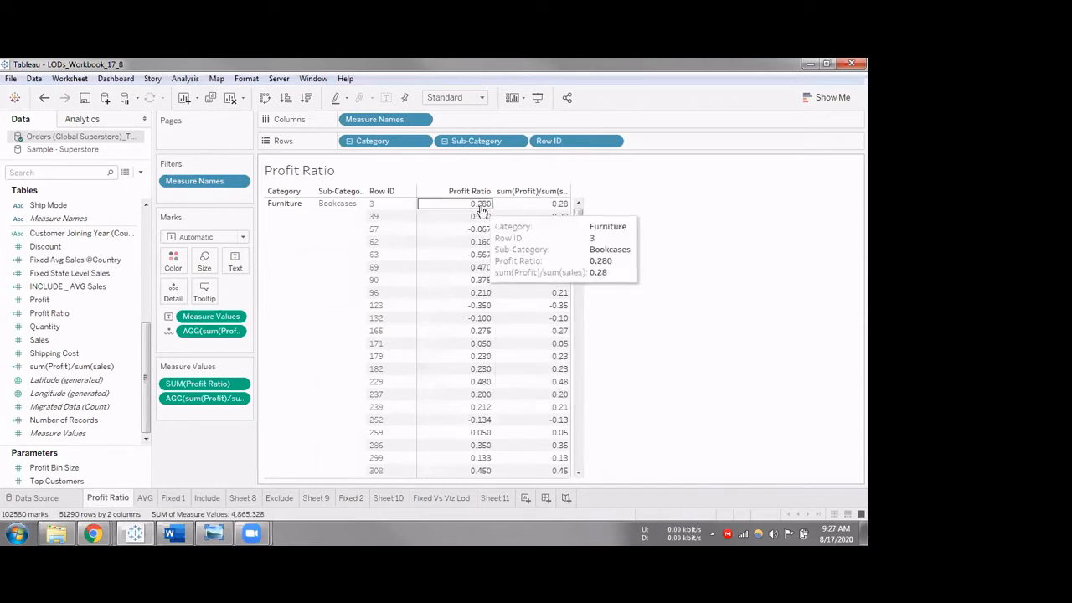
left_click(486, 282)
left_click(477, 215)
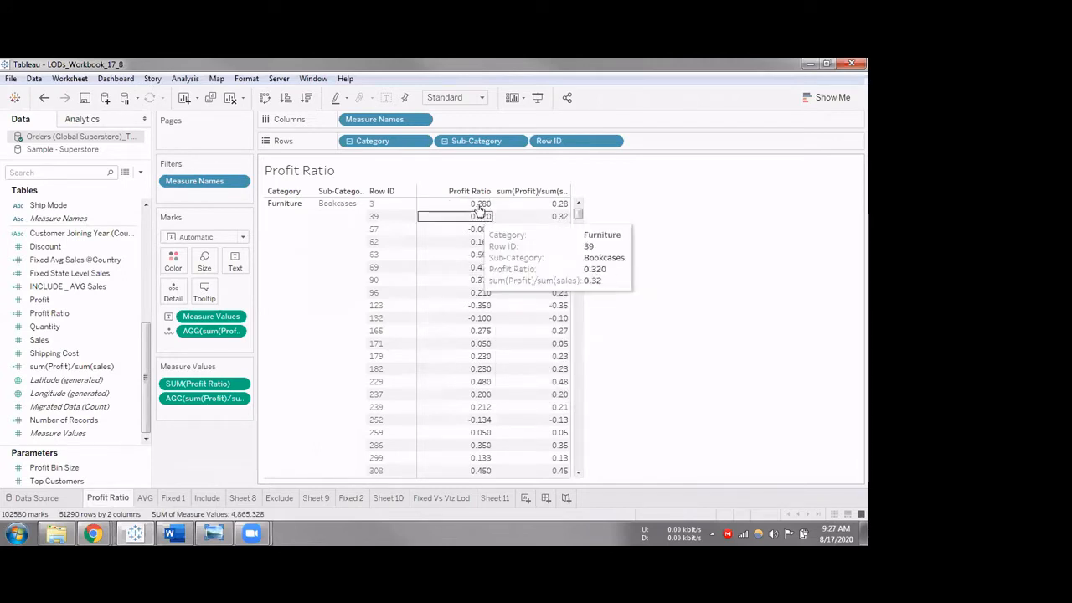
left_click(480, 206)
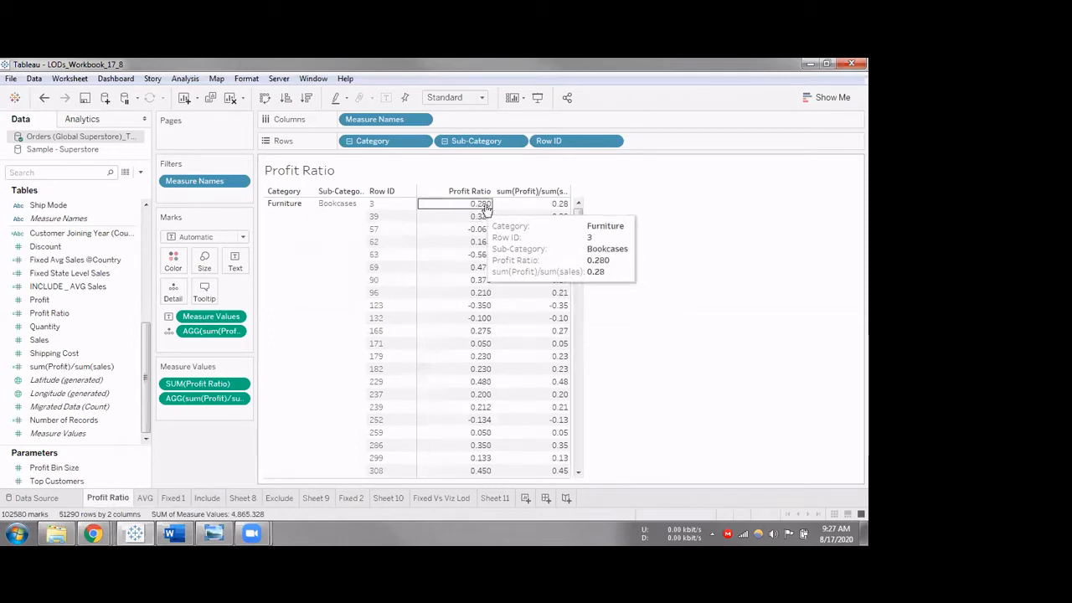
left_click(445, 143)
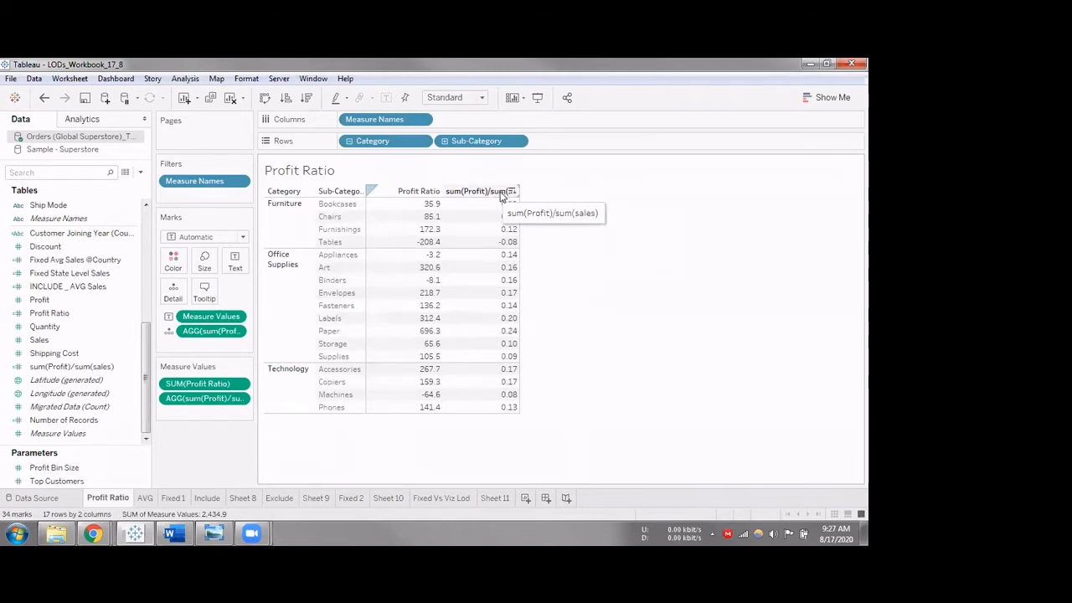
Check the row-level Profit Ratio values in the data source and return to the Profit Ratio sheet.
mouse_move(493, 201)
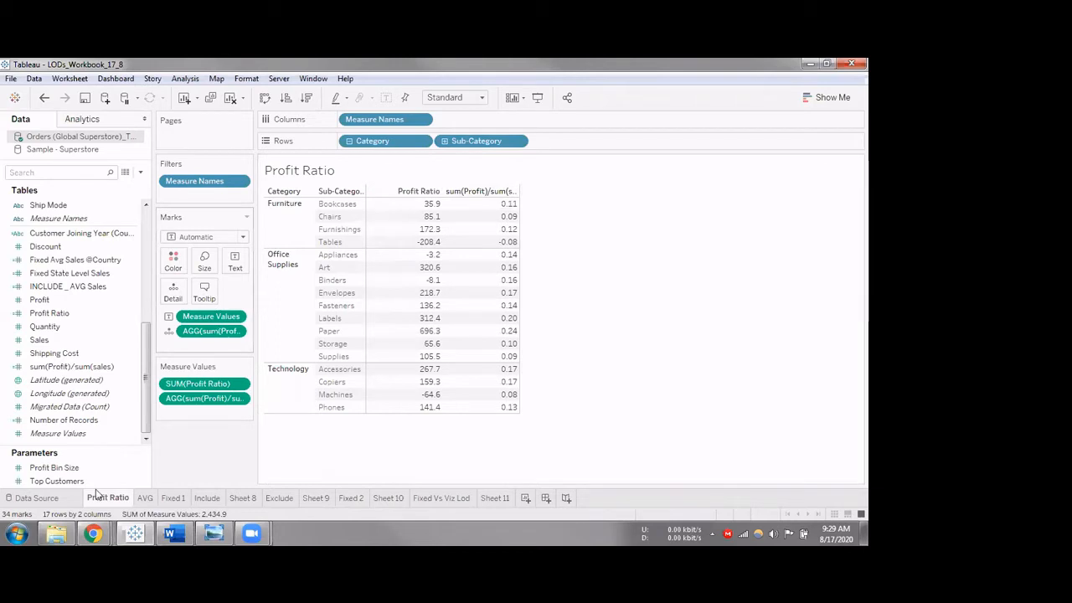
left_click(37, 498)
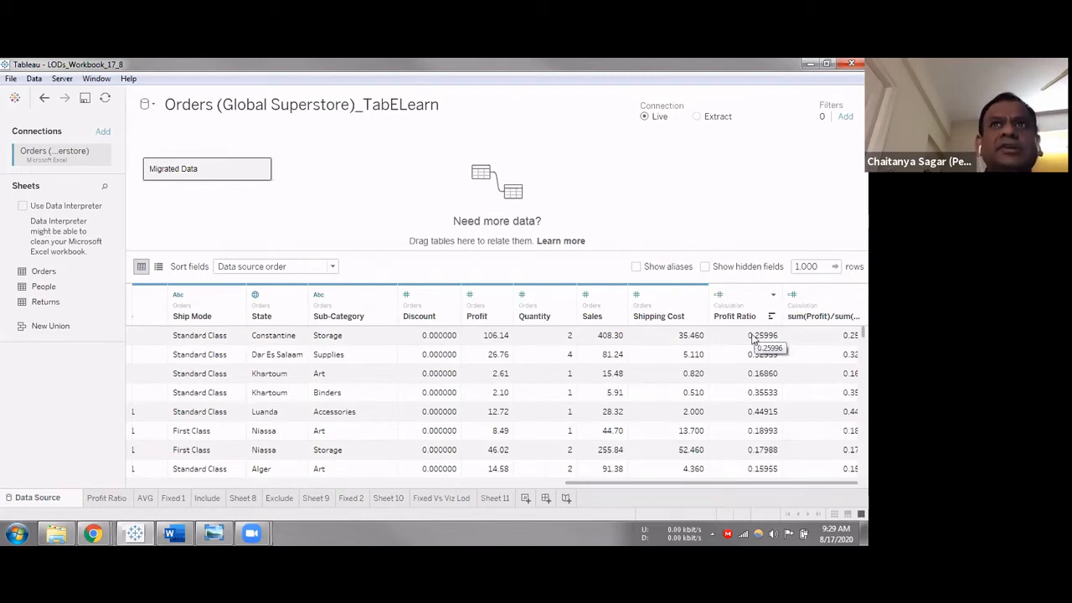
left_click(108, 499)
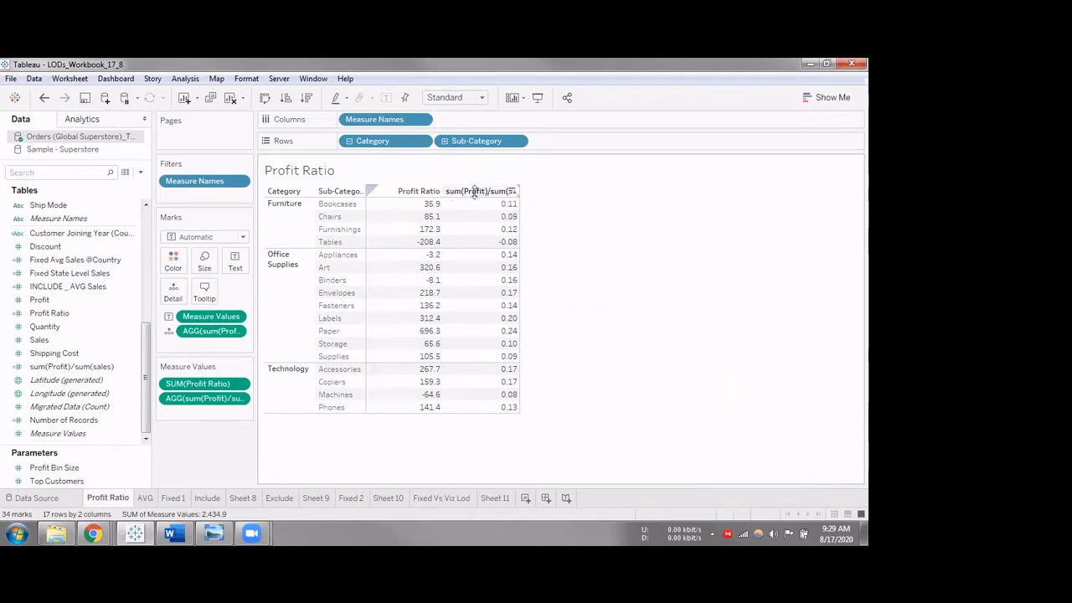
Compare the Profit Ratio and sum(Profit)/sum(sales) values for the Bookcases sub-category.
mouse_move(474, 198)
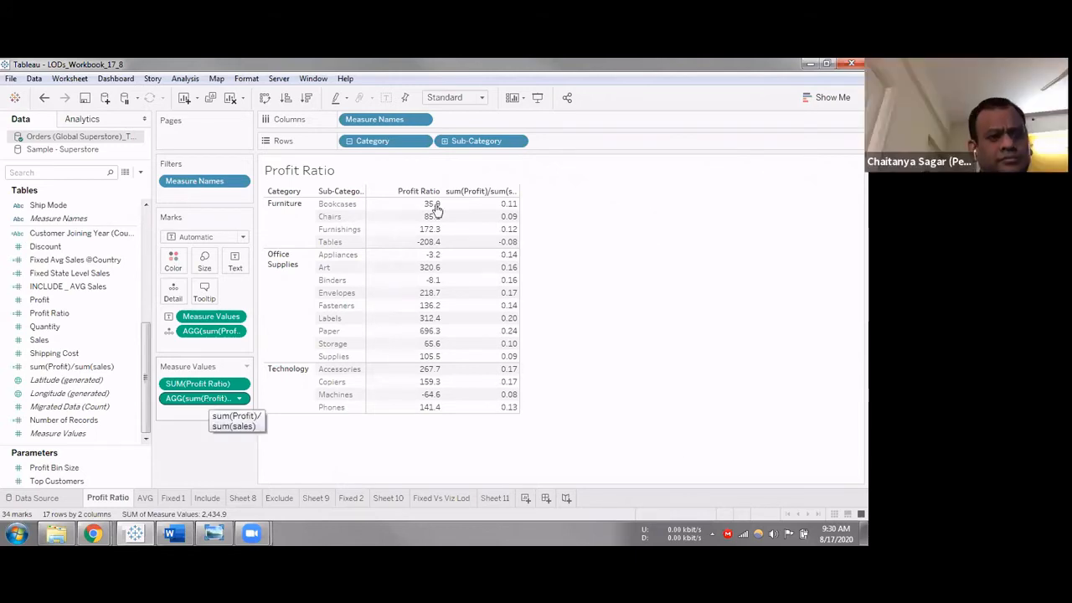
mouse_move(431, 206)
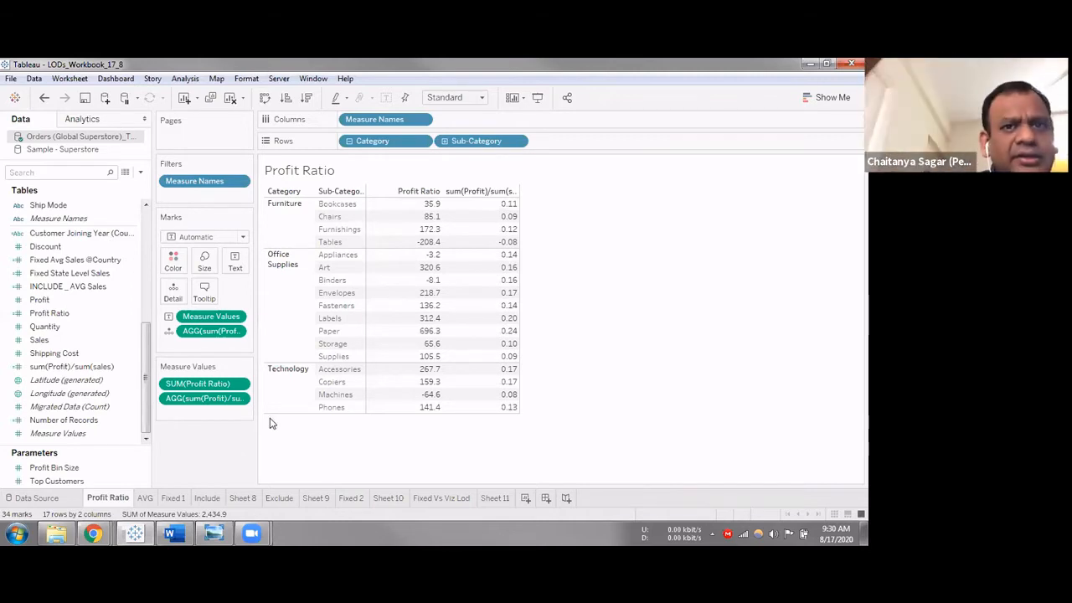
left_click(511, 206)
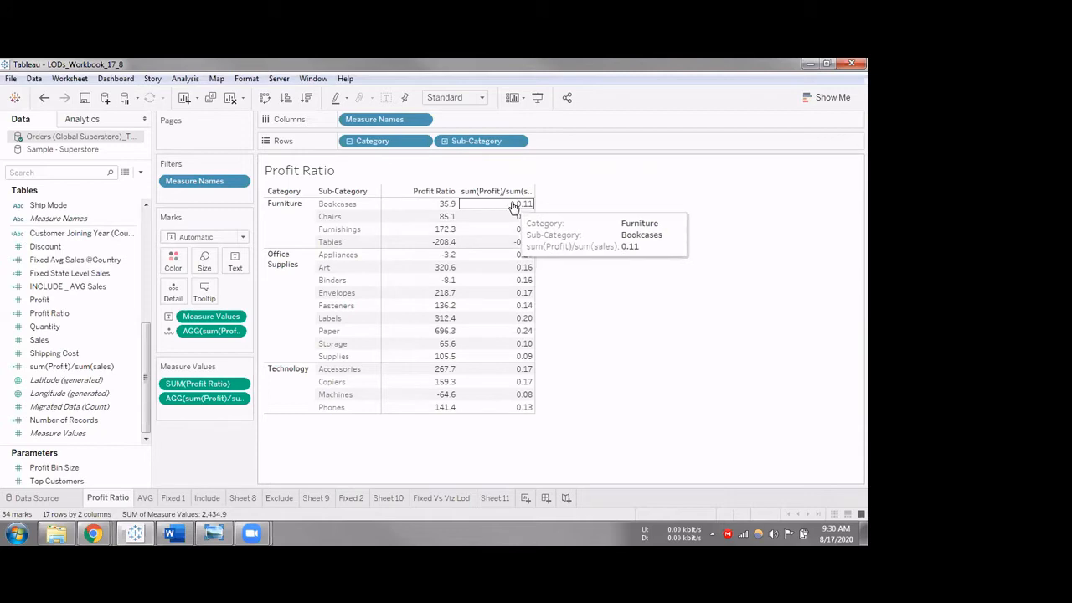
left_click(351, 208)
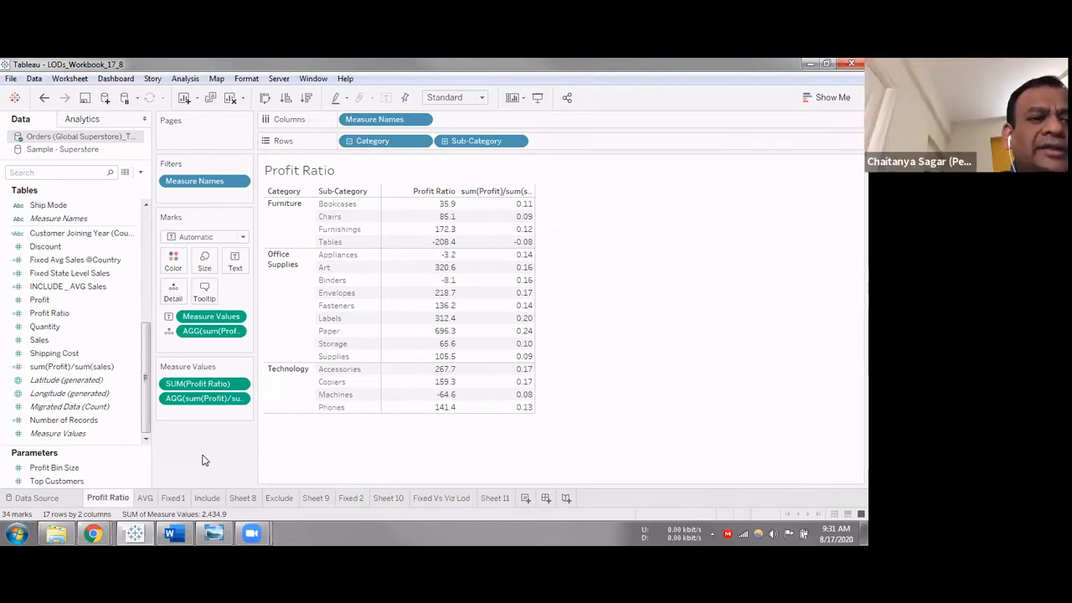
Add sum([Sales]) as an ad hoc calculation to the measure values of the Profit Ratio sheet.
double_click(216, 411)
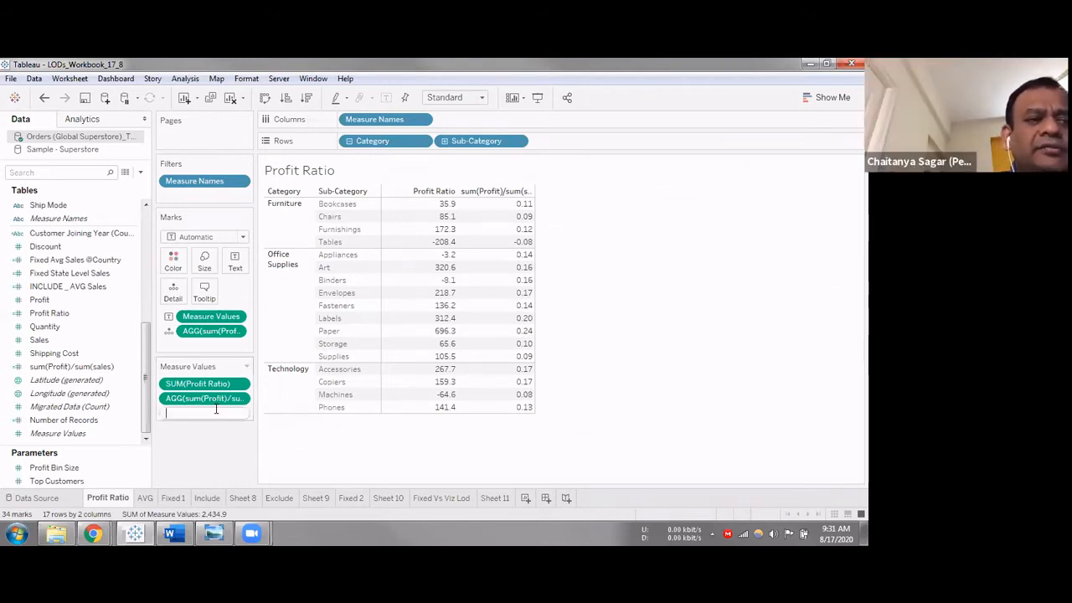
type("sum(sal")
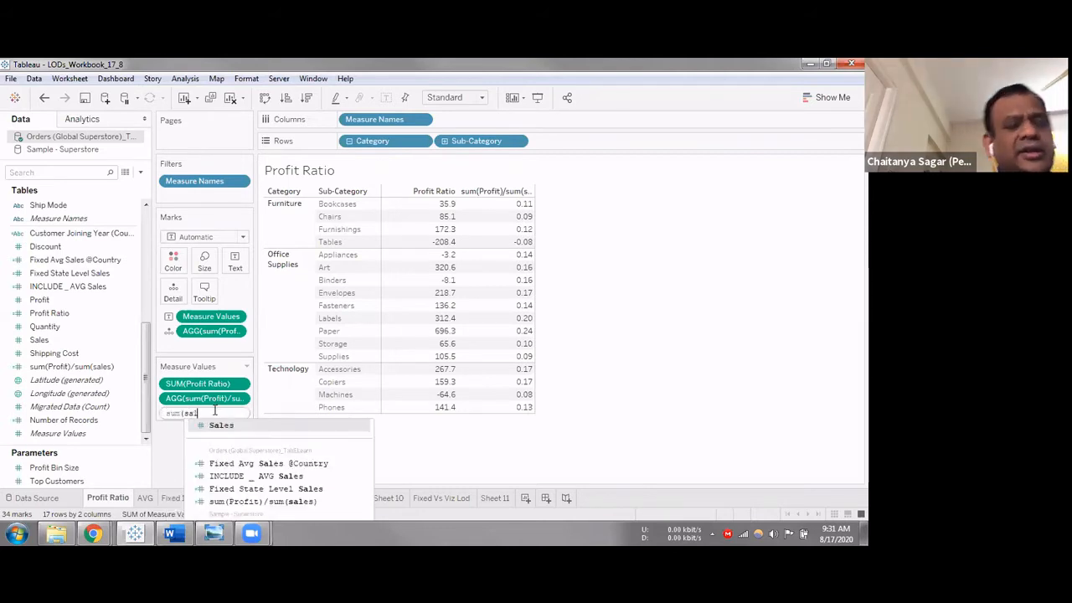
key("Return")
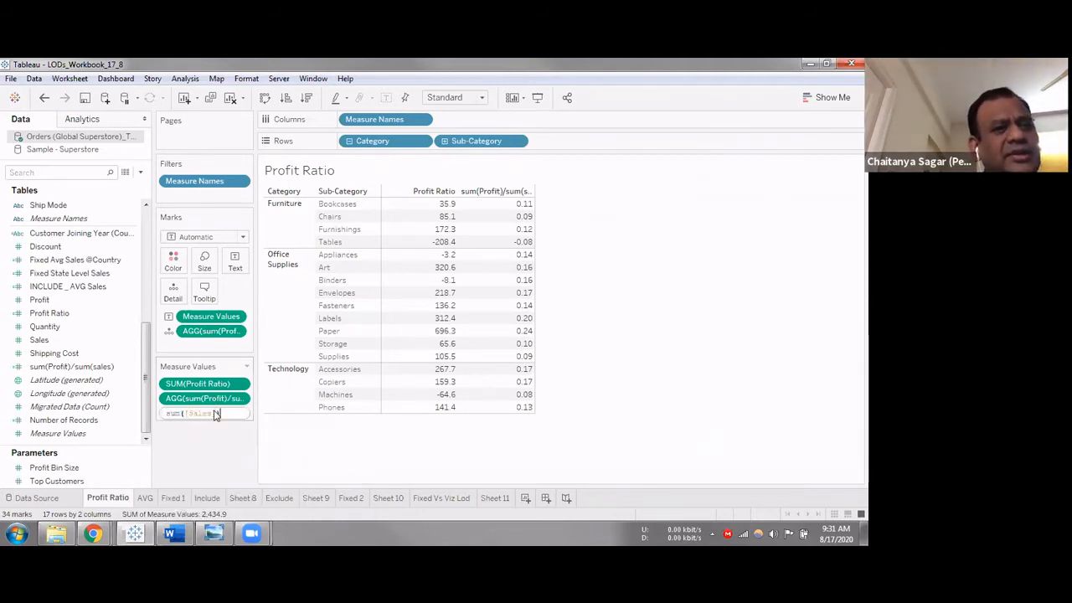
type(")")
key("Return")
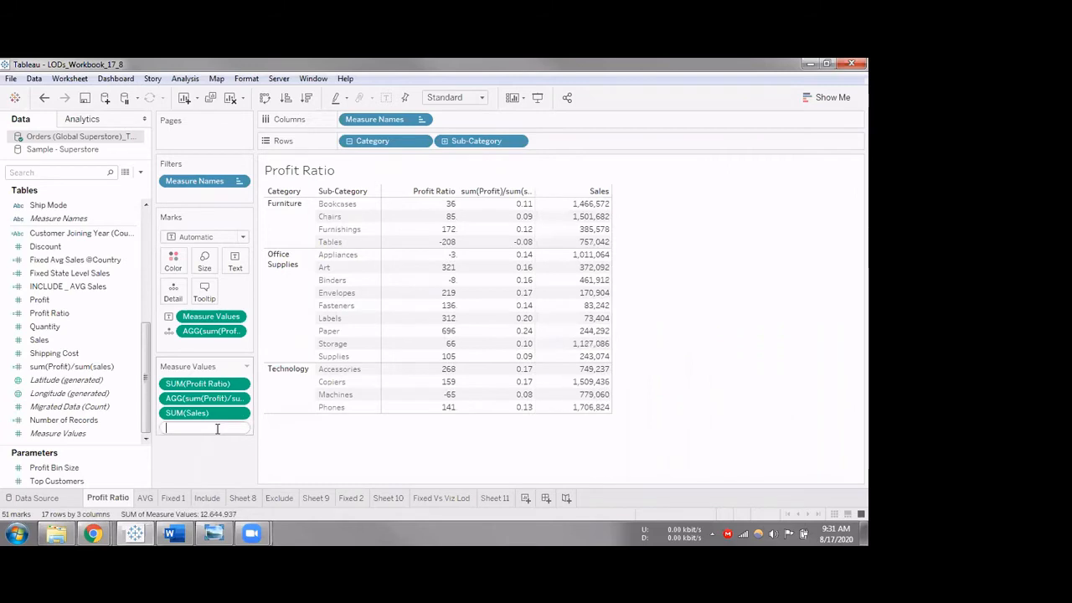
Add sum([Profit]) as an ad hoc calculation to the measure values of the Profit Ratio sheet.
type("sum(pro")
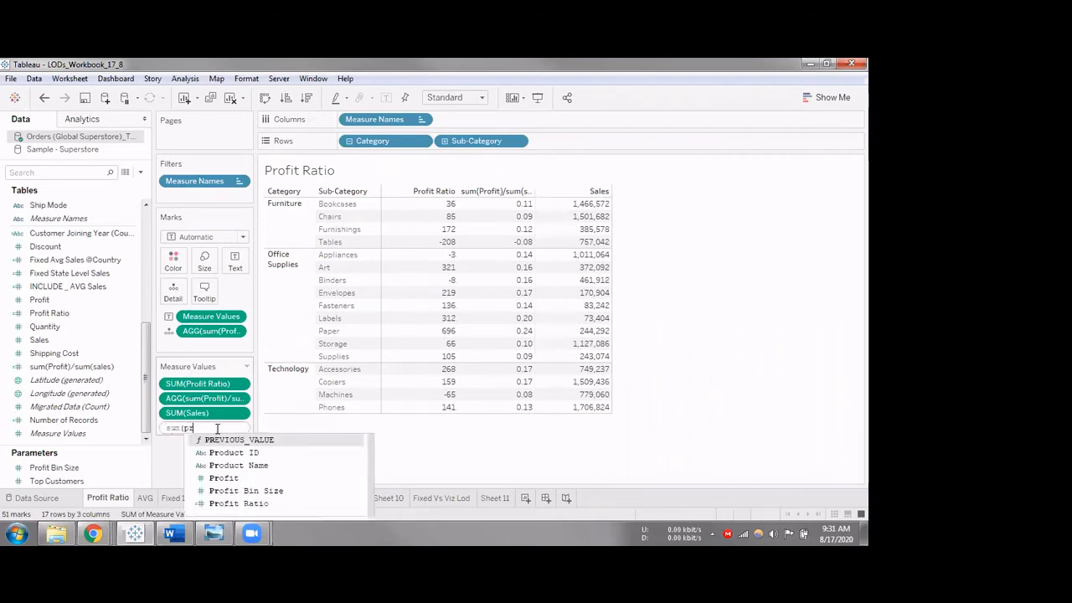
key("Down")
key("Down")
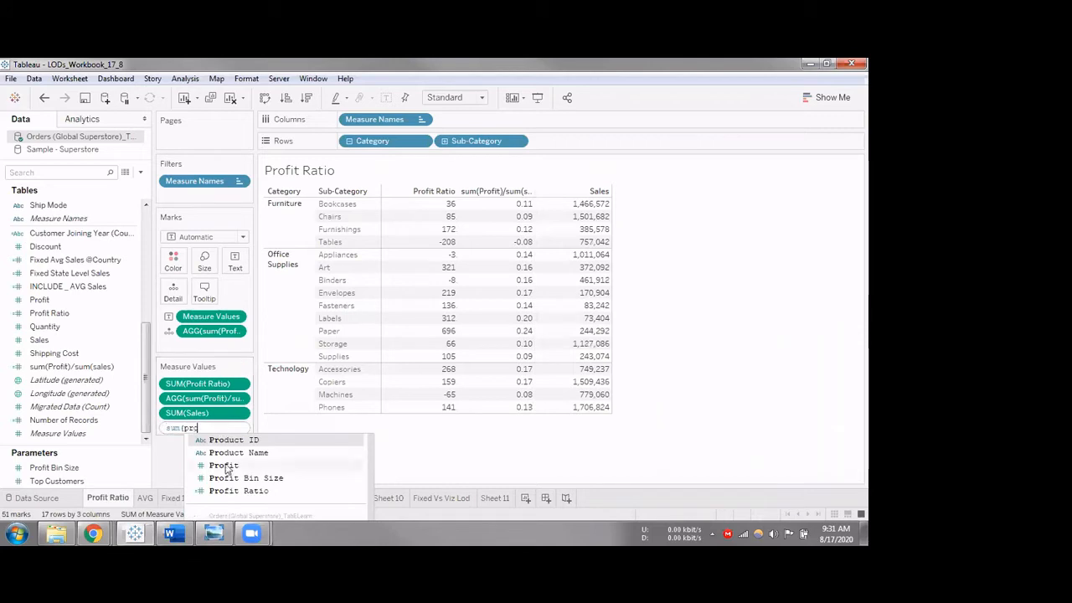
key("Return")
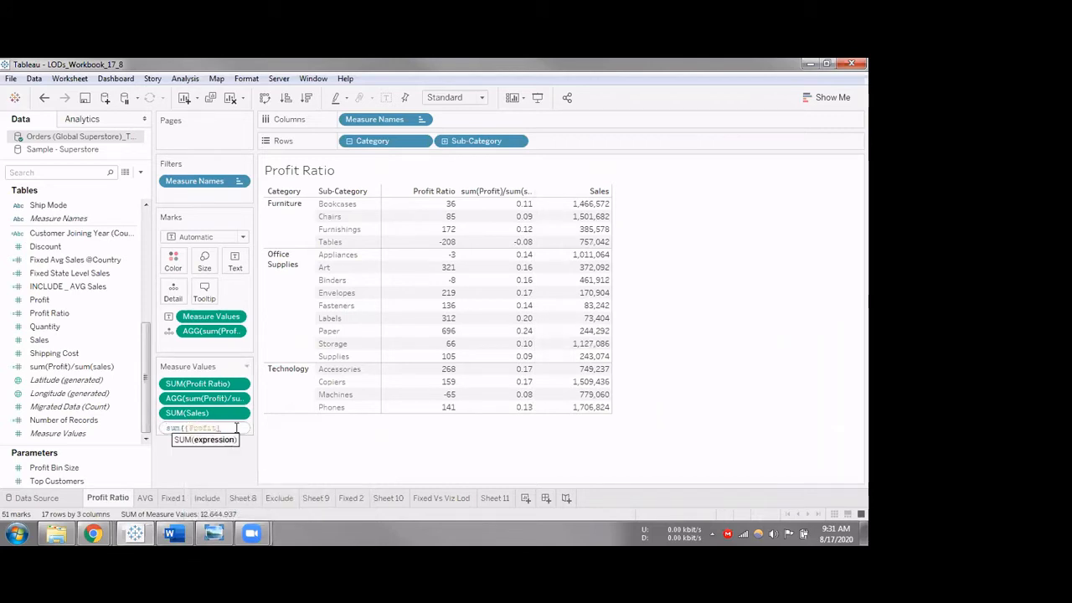
type(")")
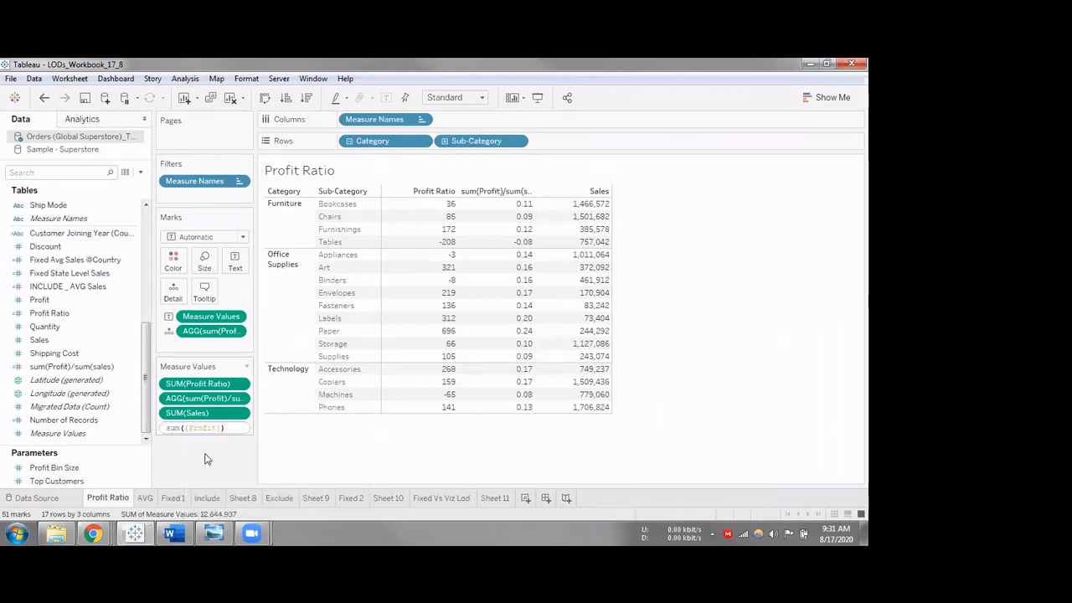
key("Return")
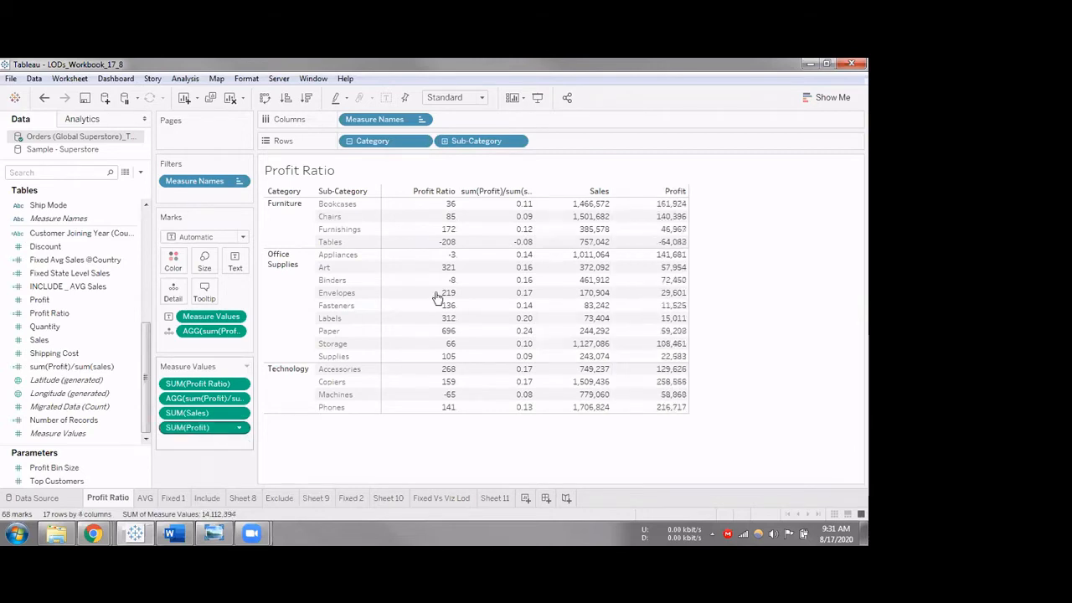
Compare the sum(Profit)/sum(sales) value for Bookcases with its Sales and Profit totals.
mouse_move(443, 214)
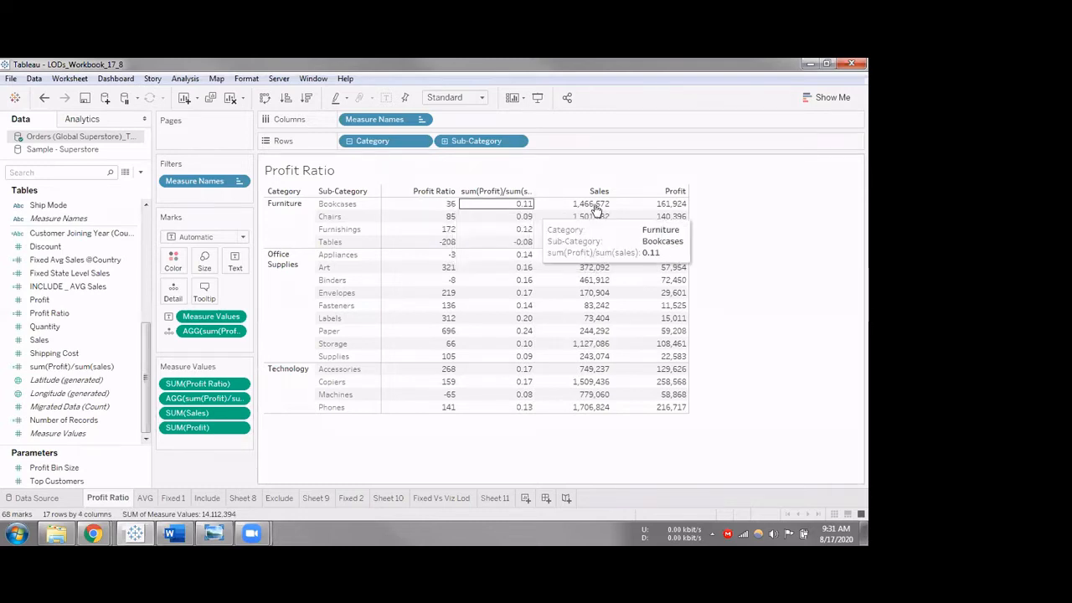
mouse_move(525, 205)
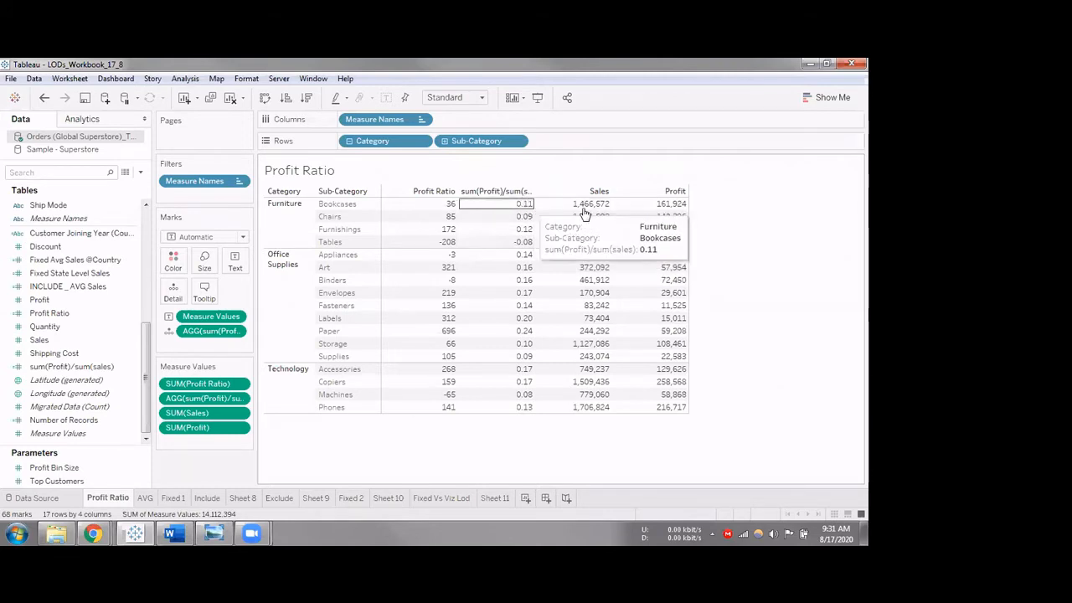
mouse_move(603, 208)
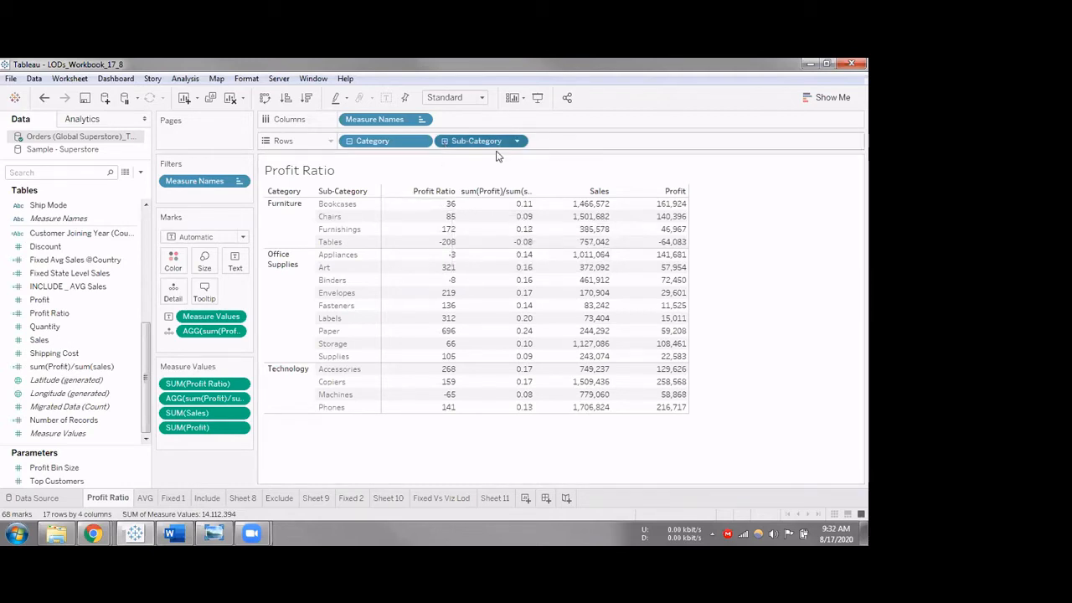
Drill down to Row ID to inspect the Sales and Profit of single Bookcases rows, and collapse back to Sub-Category.
key("ctrl+z")
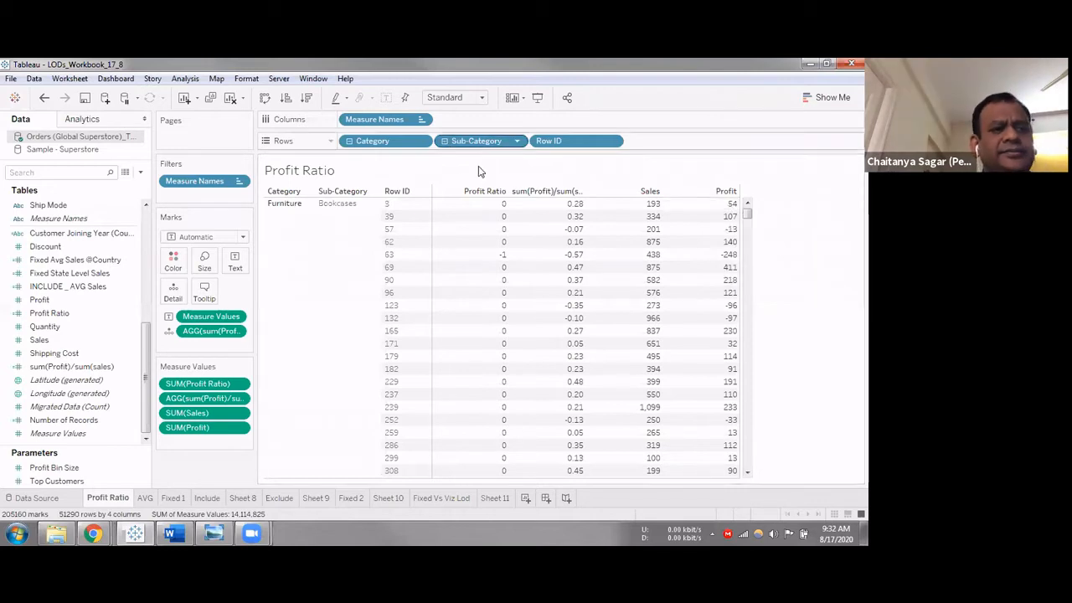
key("ctrl+z")
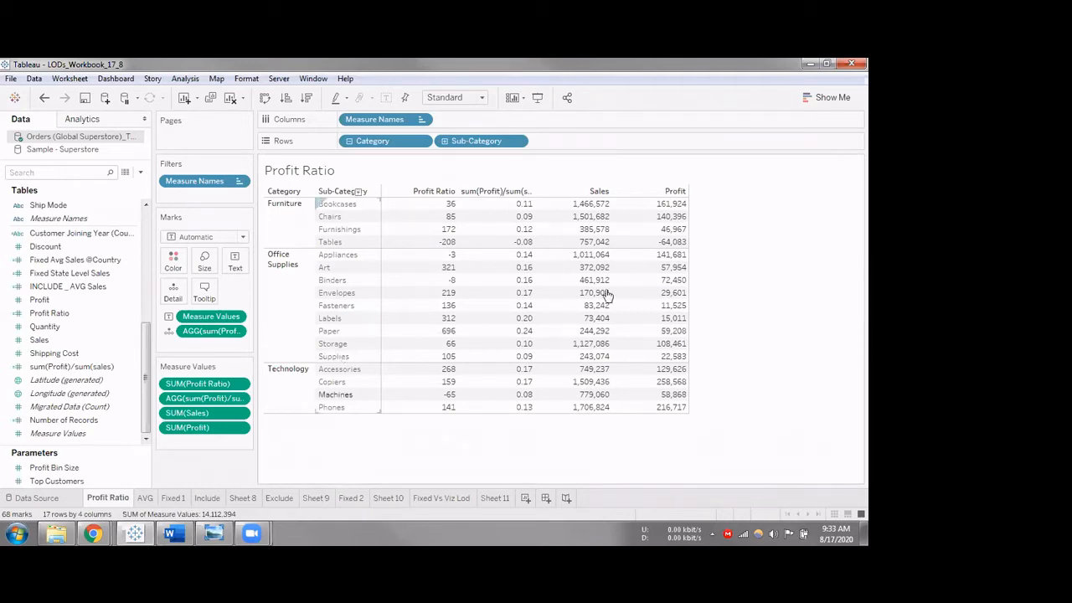
mouse_move(430, 359)
left_click_drag(193, 413, 99, 479)
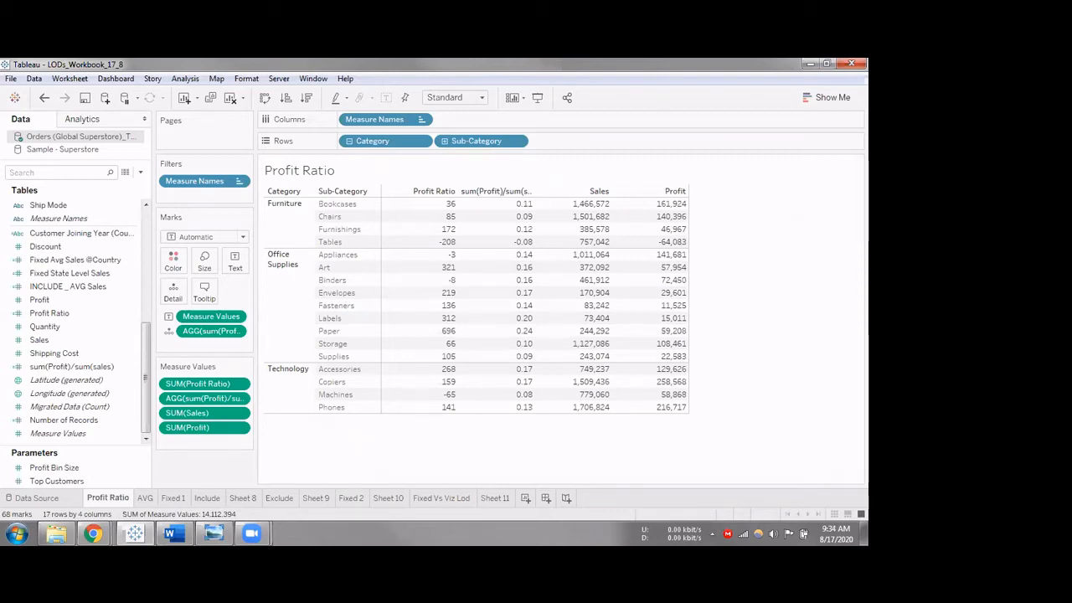
Switch to Chrome and read the FIXED expression syntax diagram in the Understanding Level of Detail whitepaper.
left_click(93, 533)
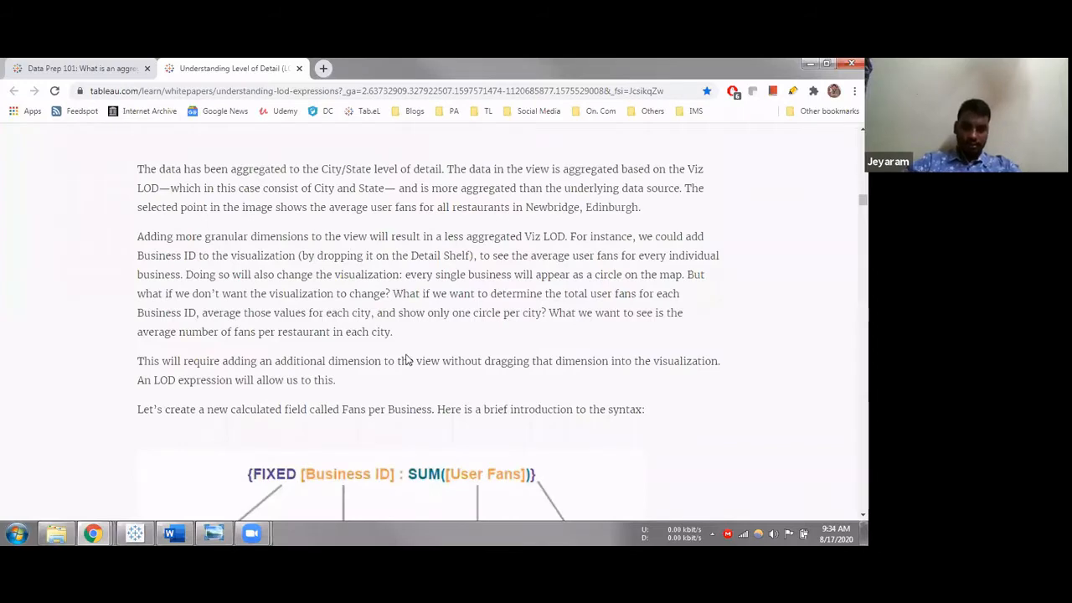
scroll(397, 369, "down", 3)
scroll(397, 369, "down", 2)
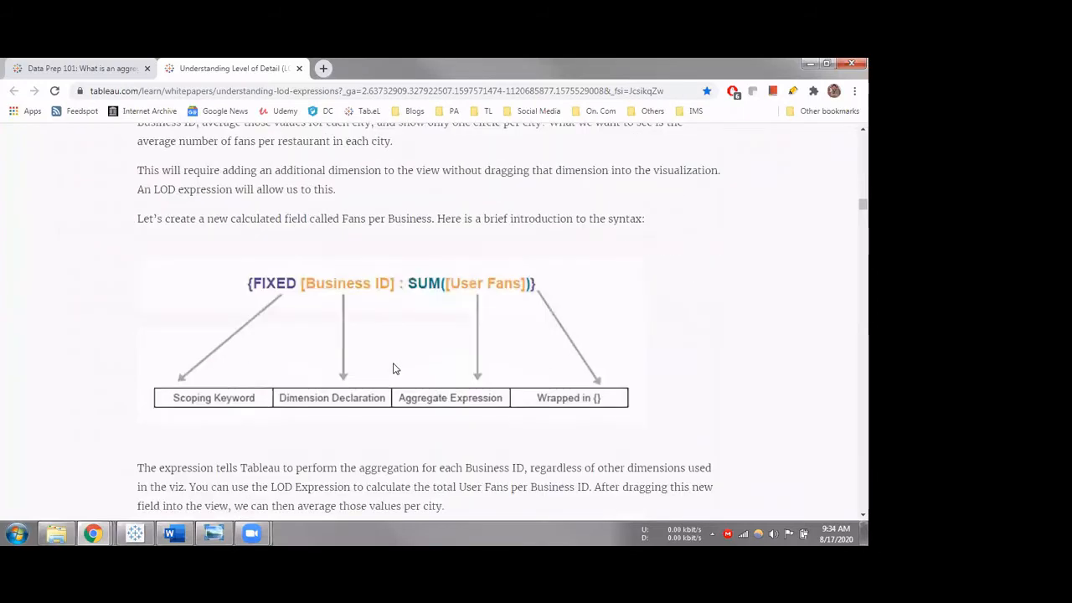
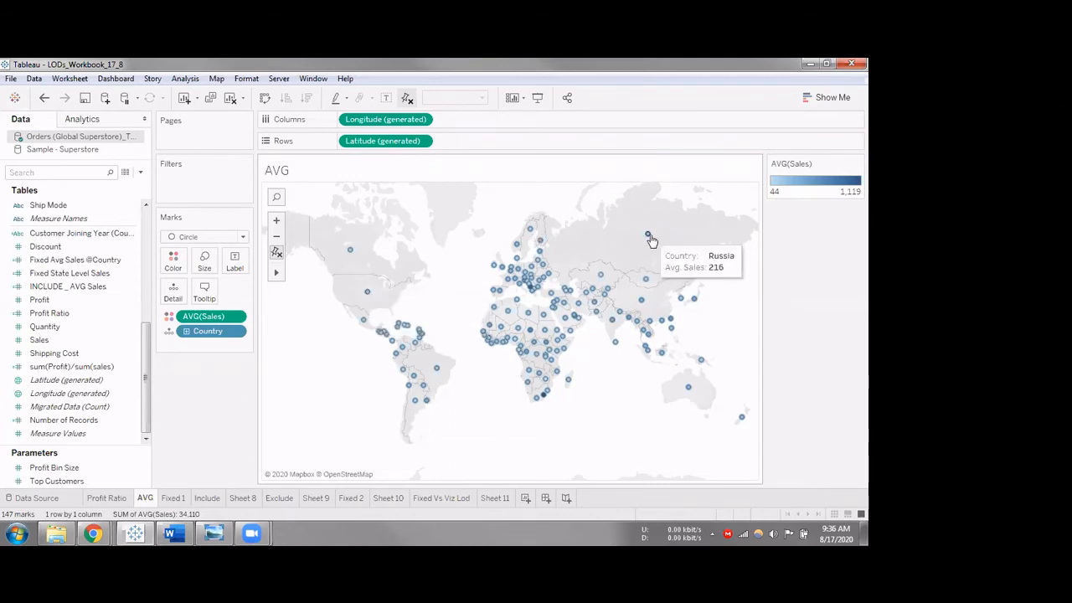
Inspect the average sales per country on the AVG map, including the United States and Sweden.
mouse_move(366, 299)
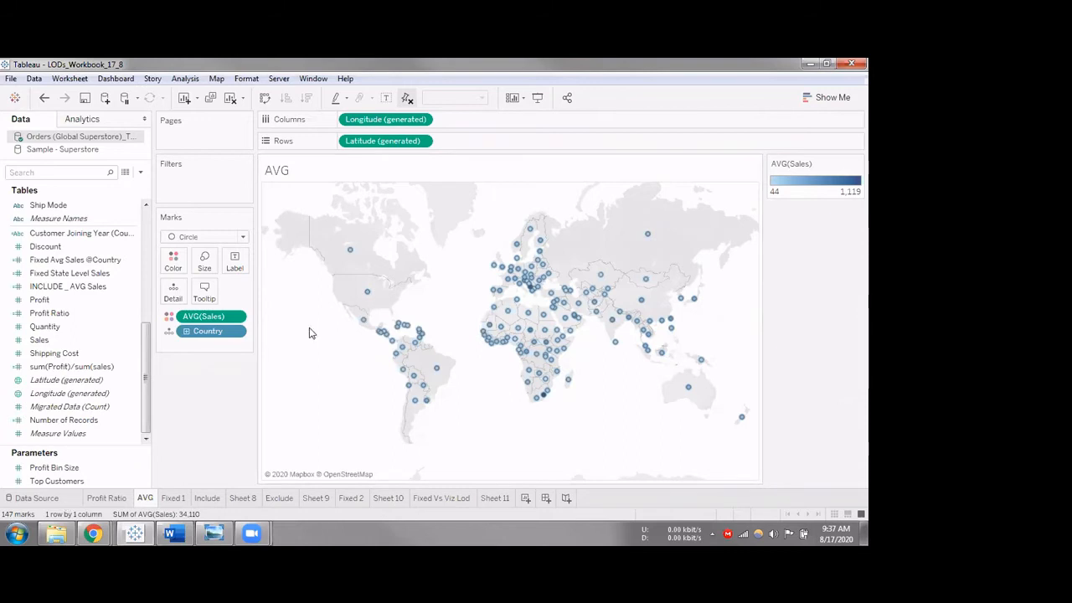
mouse_move(379, 329)
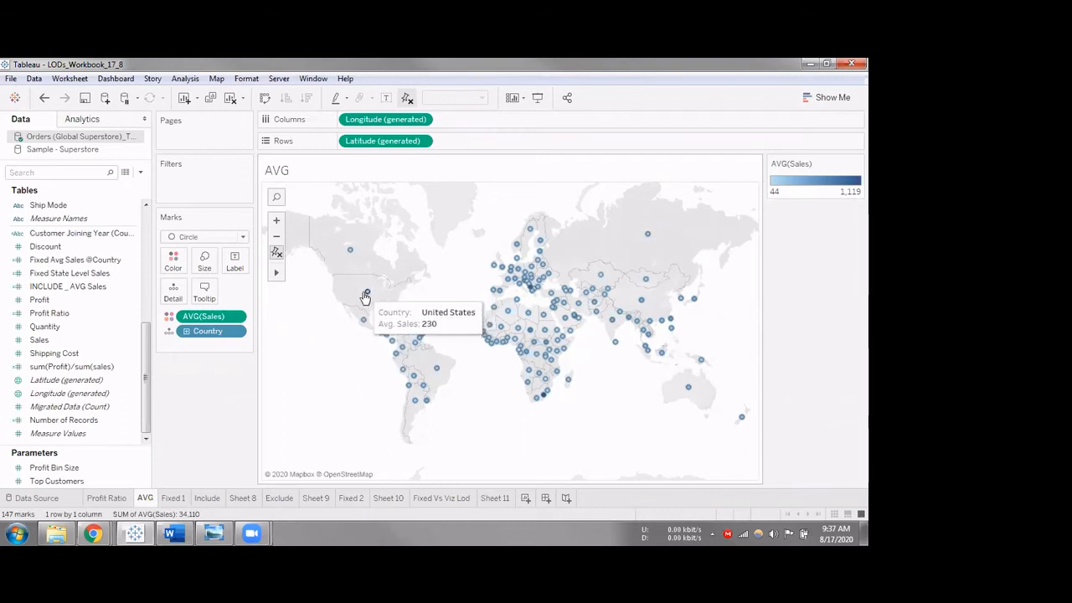
mouse_move(537, 240)
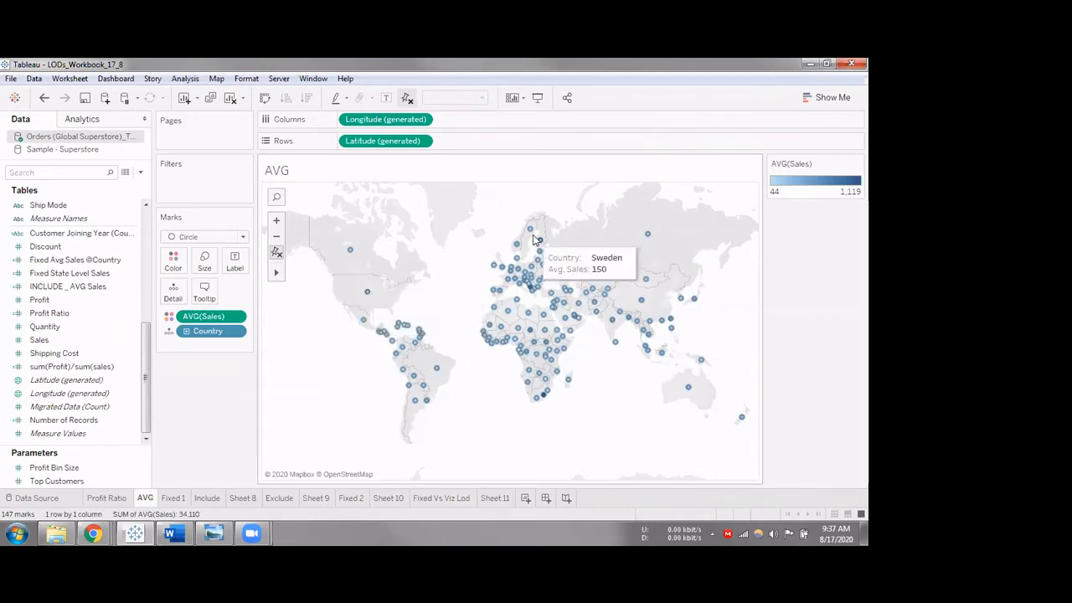
mouse_move(402, 299)
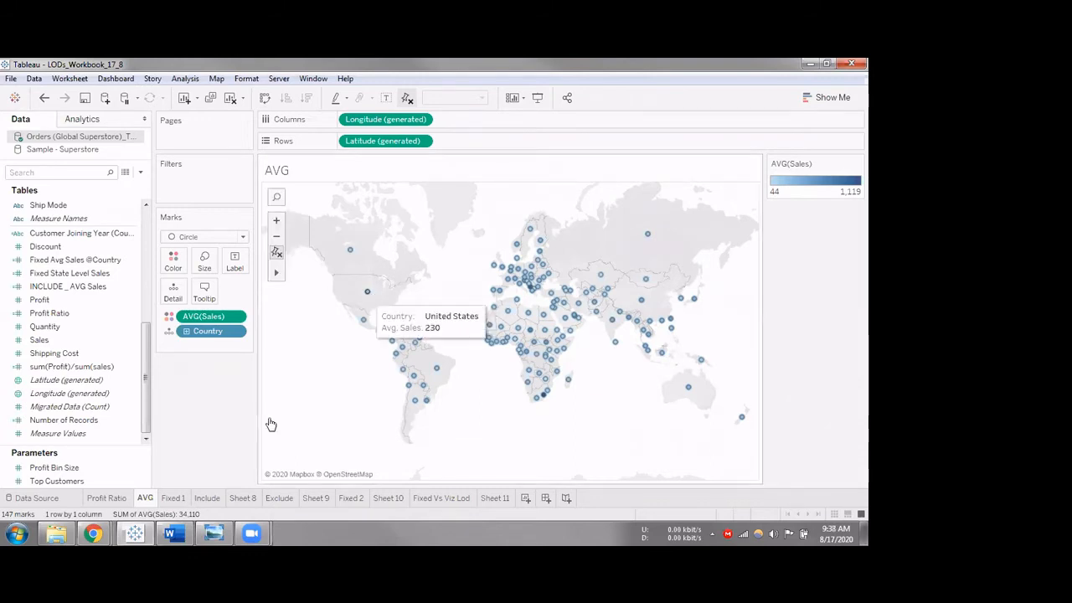
left_click(186, 495)
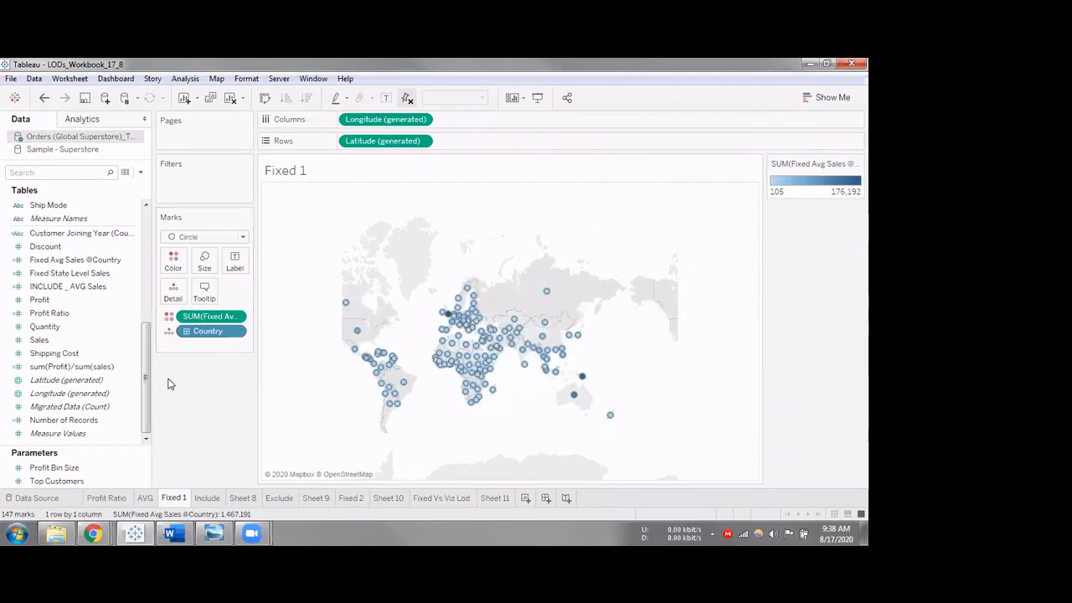
left_click(91, 270)
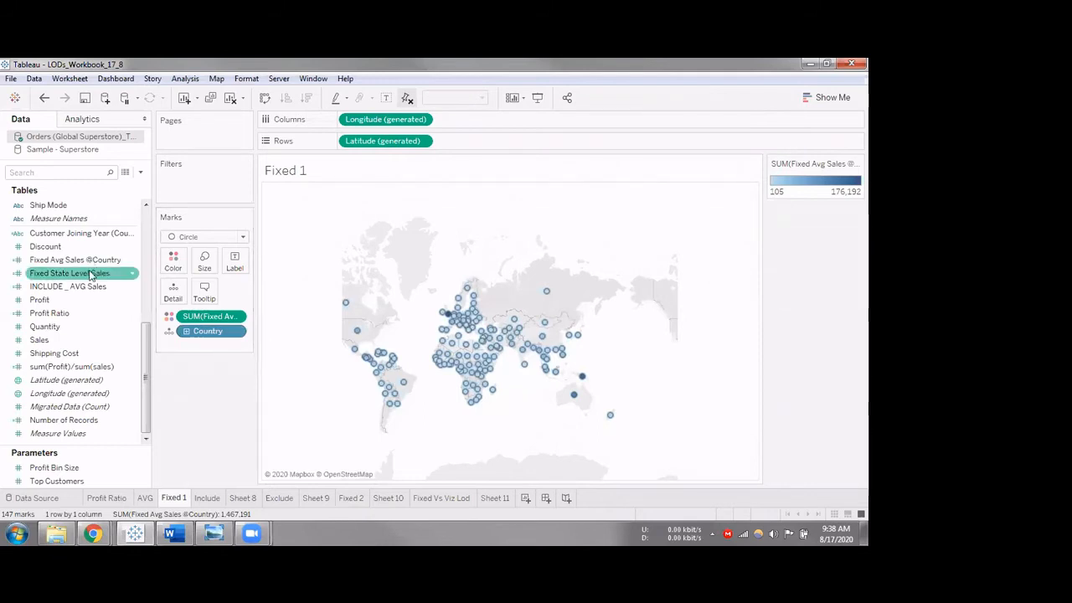
left_click(85, 262)
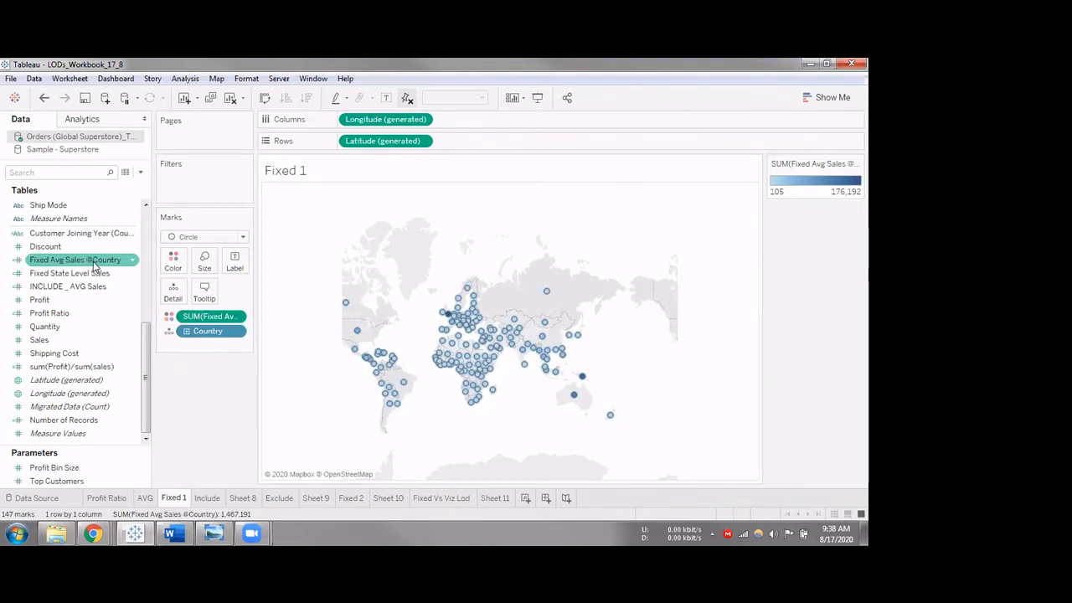
right_click(94, 265)
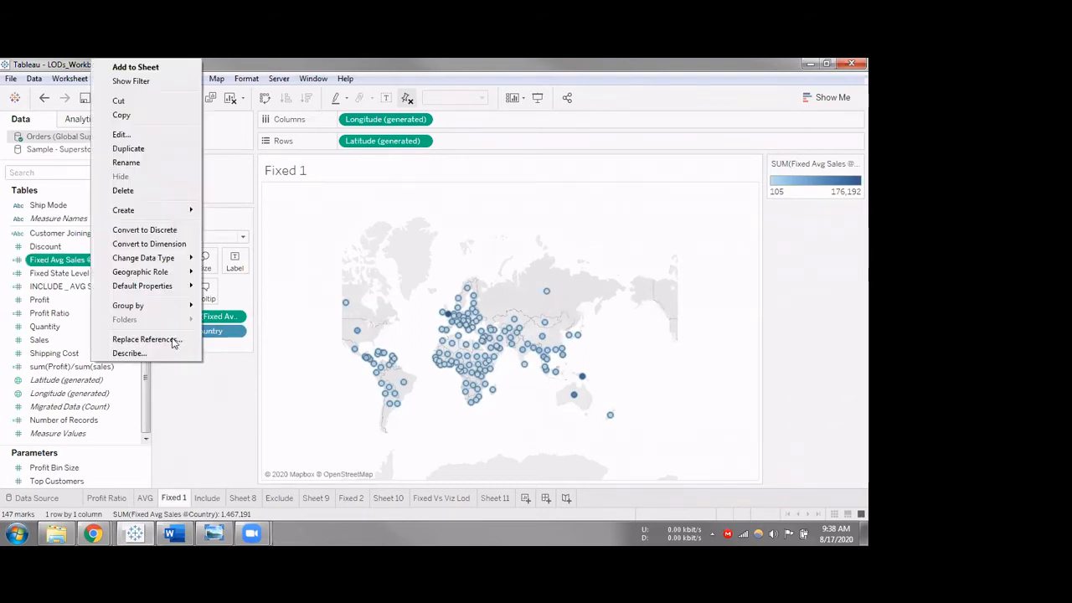
left_click(124, 134)
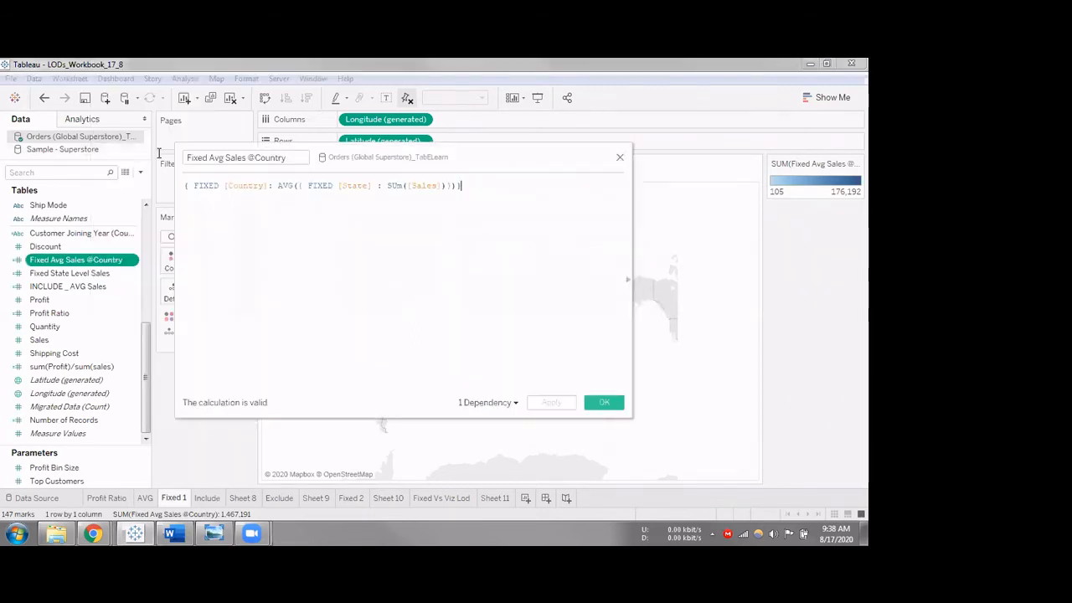
left_click_drag(482, 170, 563, 225)
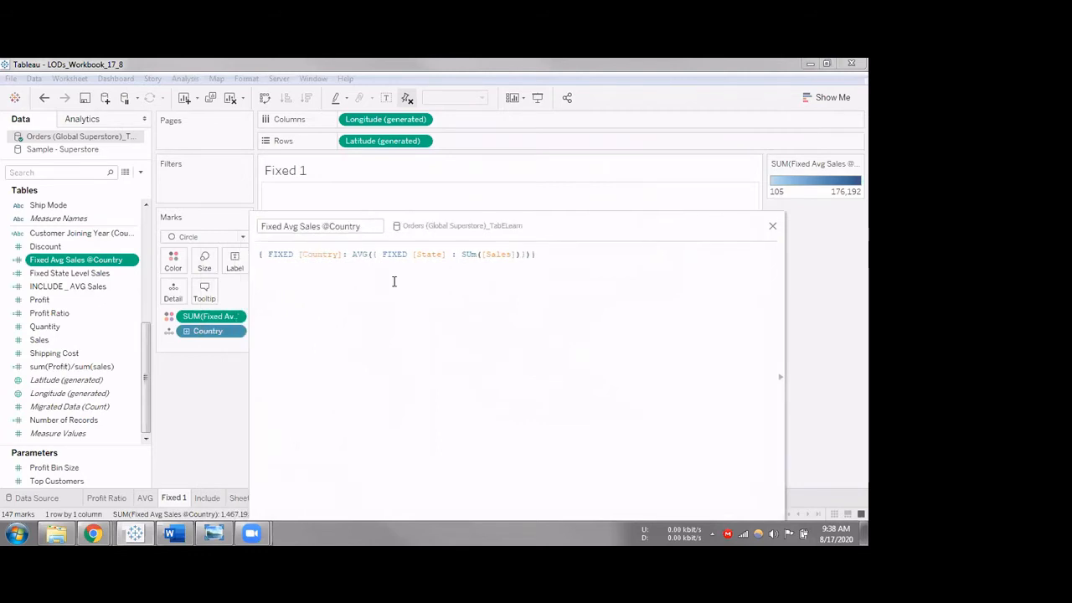
left_click(376, 255)
double_click(520, 290)
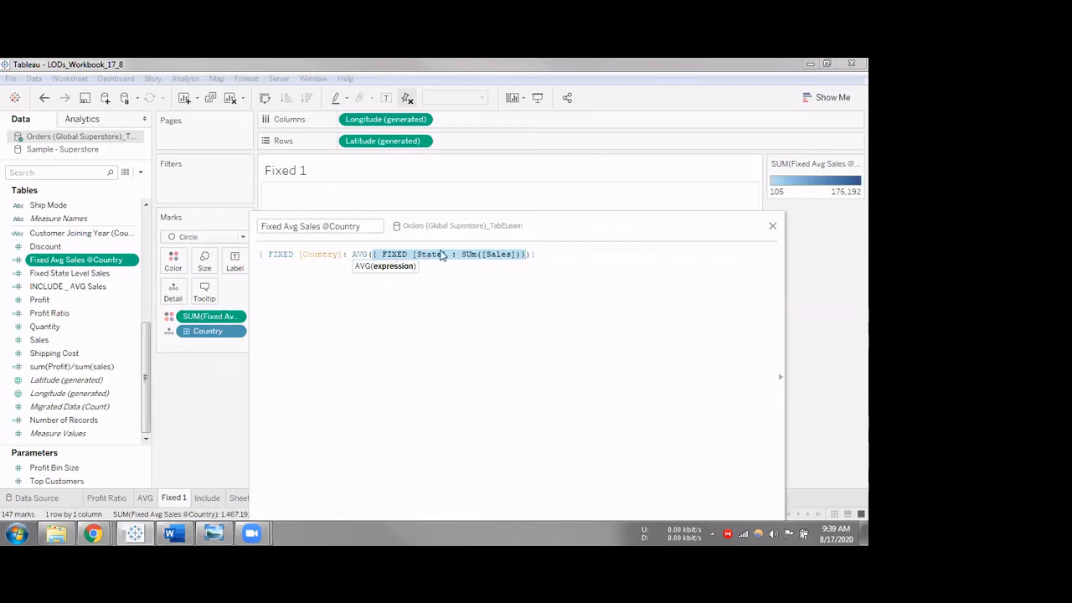
left_click(772, 226)
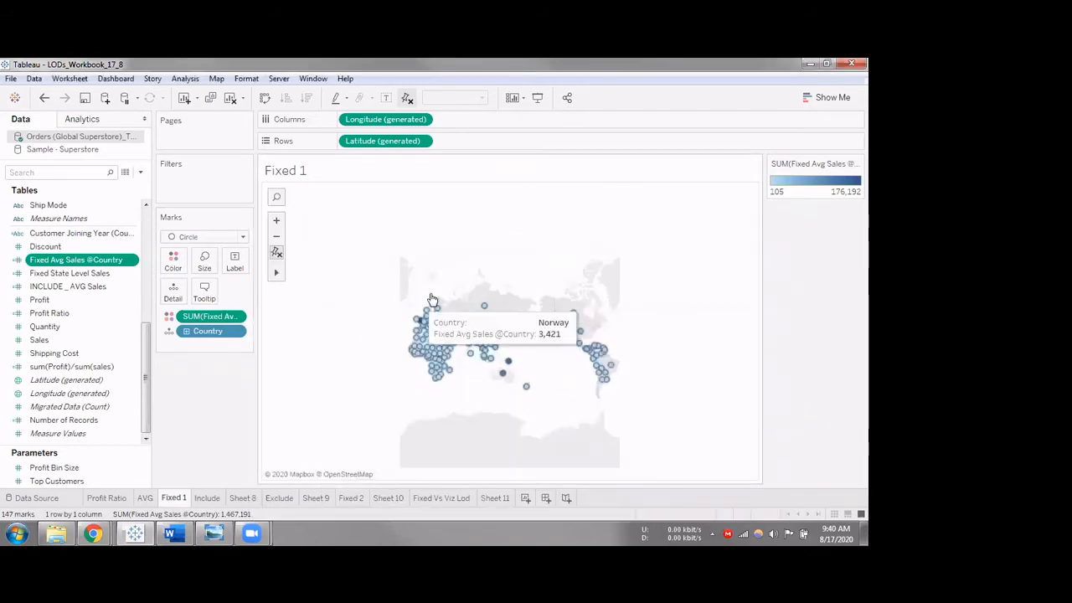
Examine the country marks on the Fixed 1 map around the Americas and Europe, and view the Include sheet.
left_click_drag(549, 290, 561, 292)
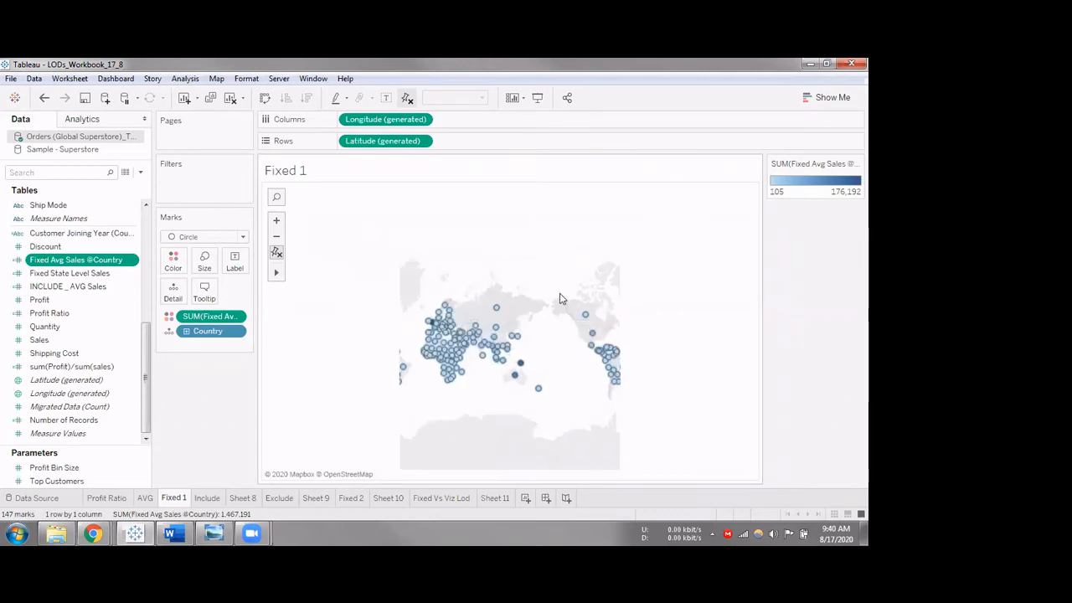
scroll(509, 358, "up", 1)
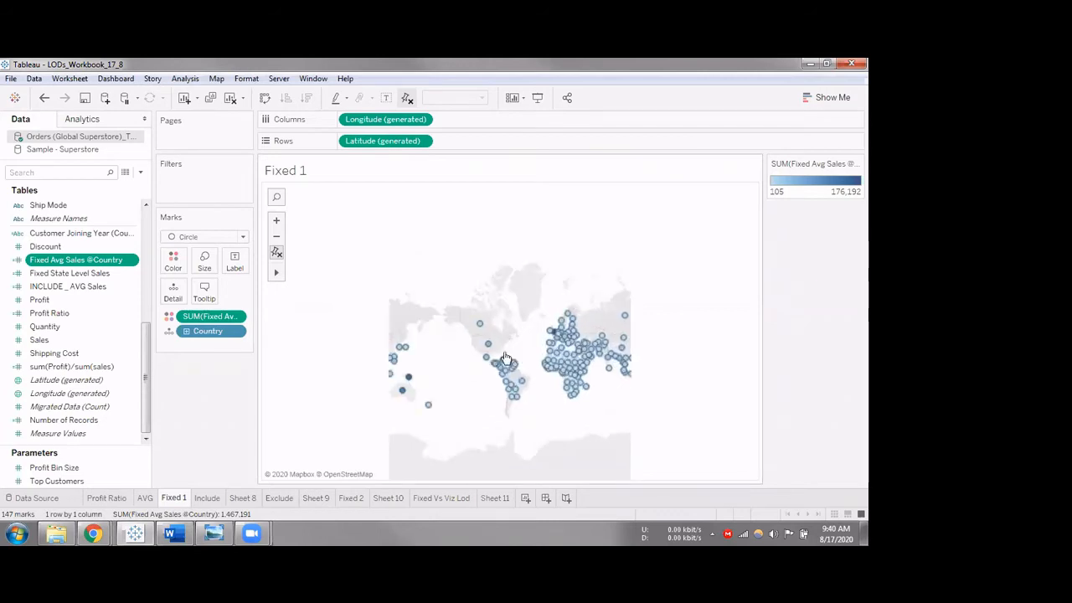
scroll(449, 332, "up", 3)
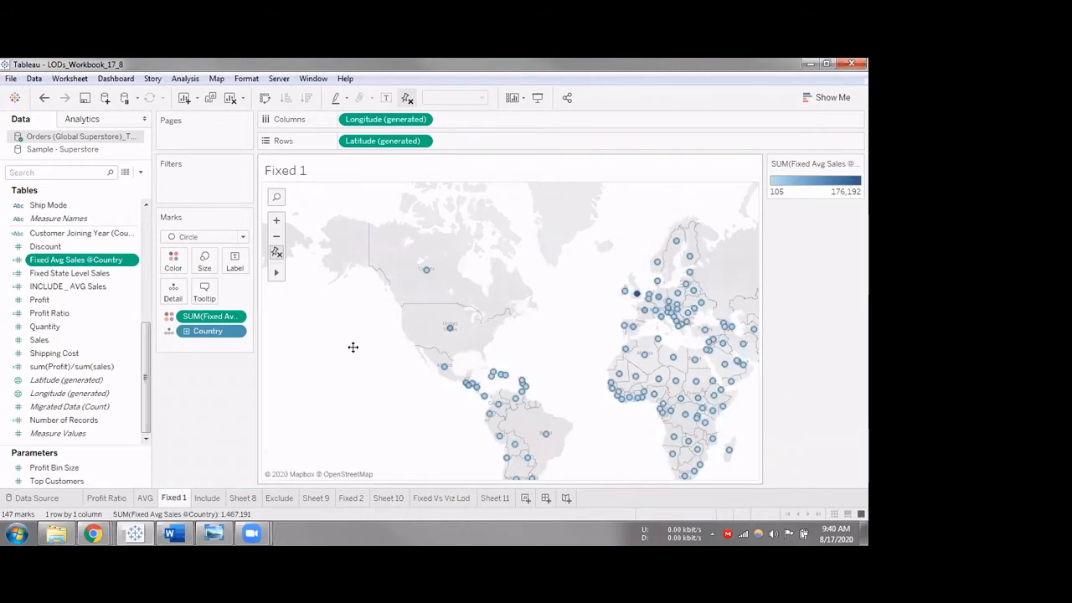
left_click_drag(352, 347, 323, 344)
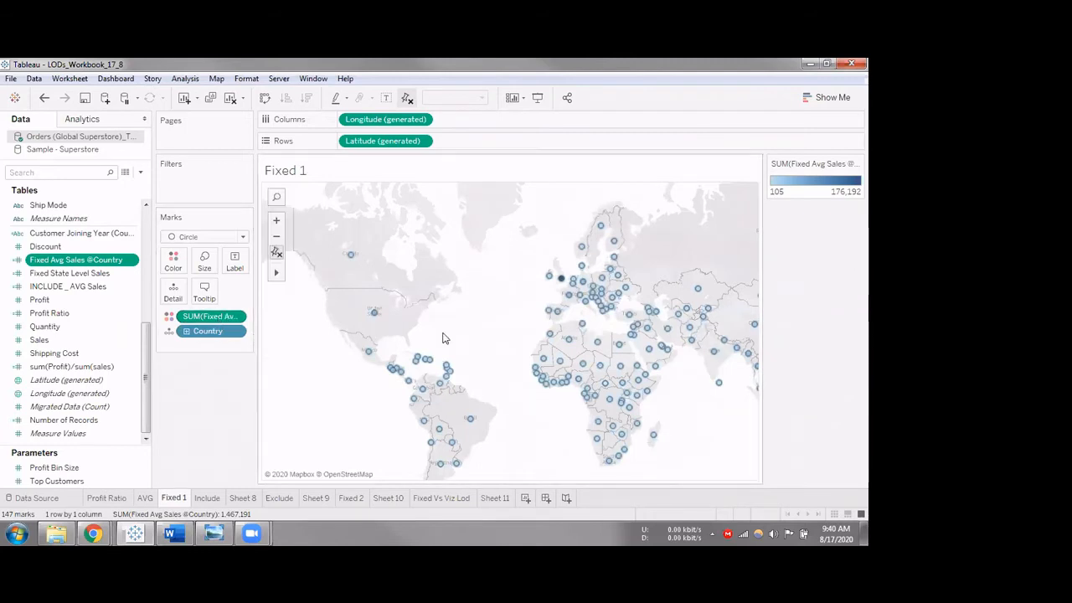
scroll(442, 352, "down", 1)
mouse_move(220, 501)
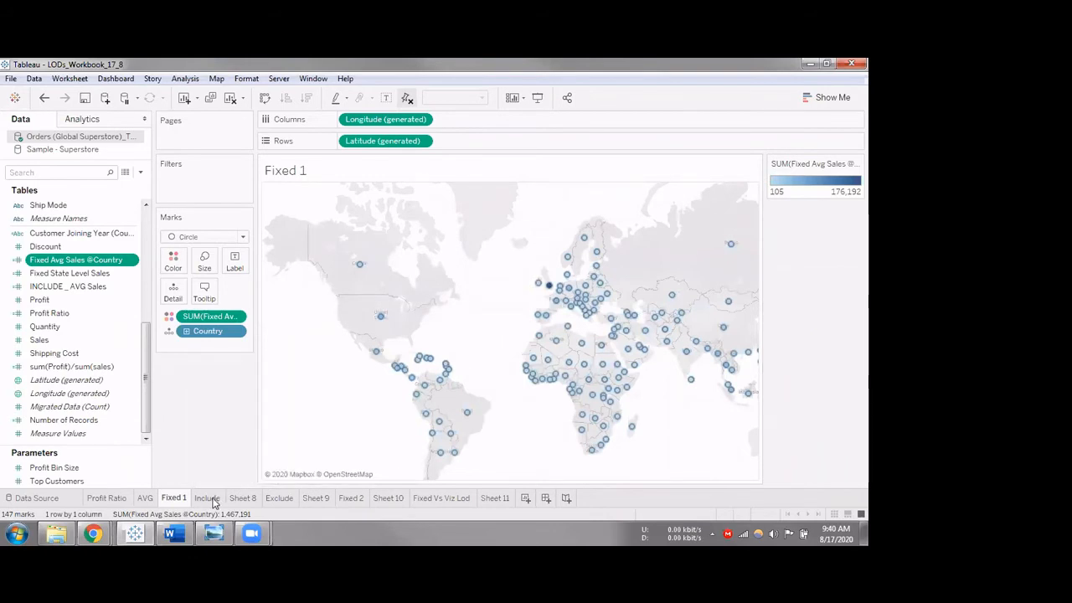
left_click(209, 498)
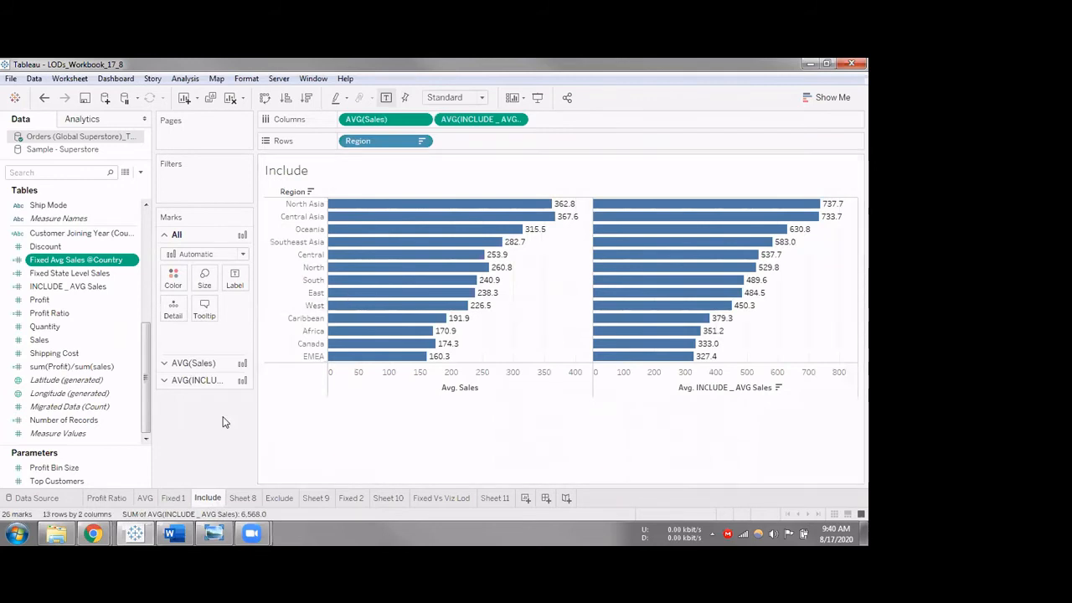
Look through the available dimensions and measures on the blank Sheet 8.
left_click(242, 498)
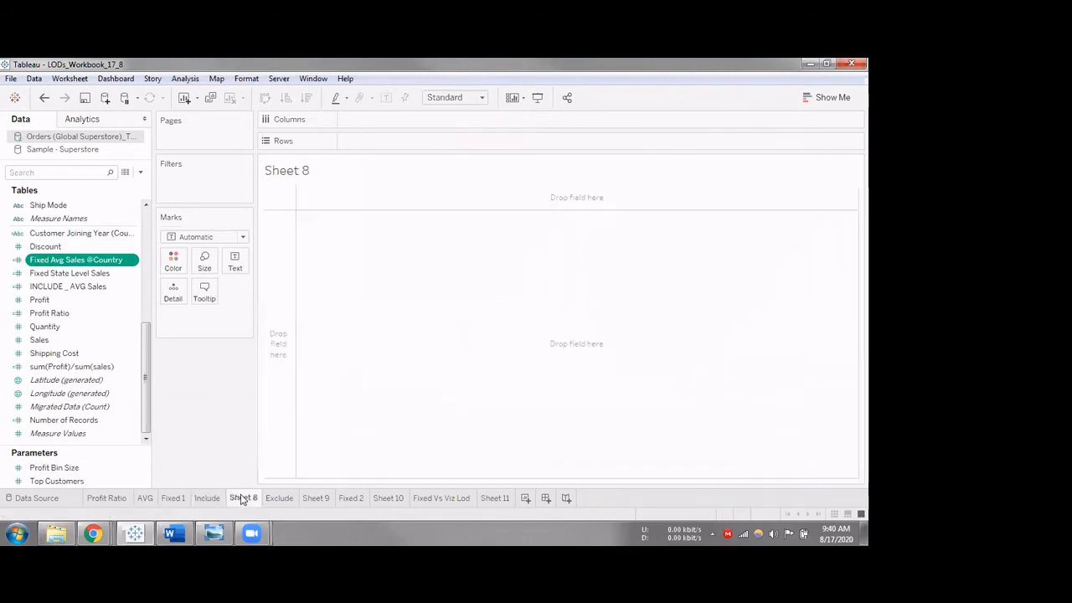
scroll(68, 339, "up", 5)
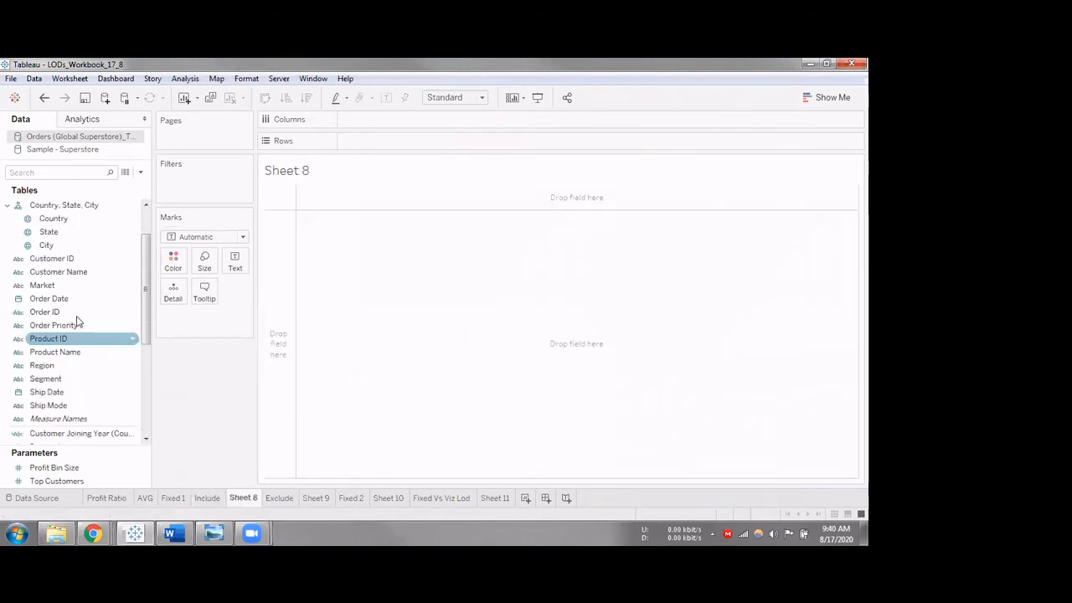
scroll(72, 369, "up", 2)
scroll(71, 379, "down", 4)
scroll(72, 376, "down", 2)
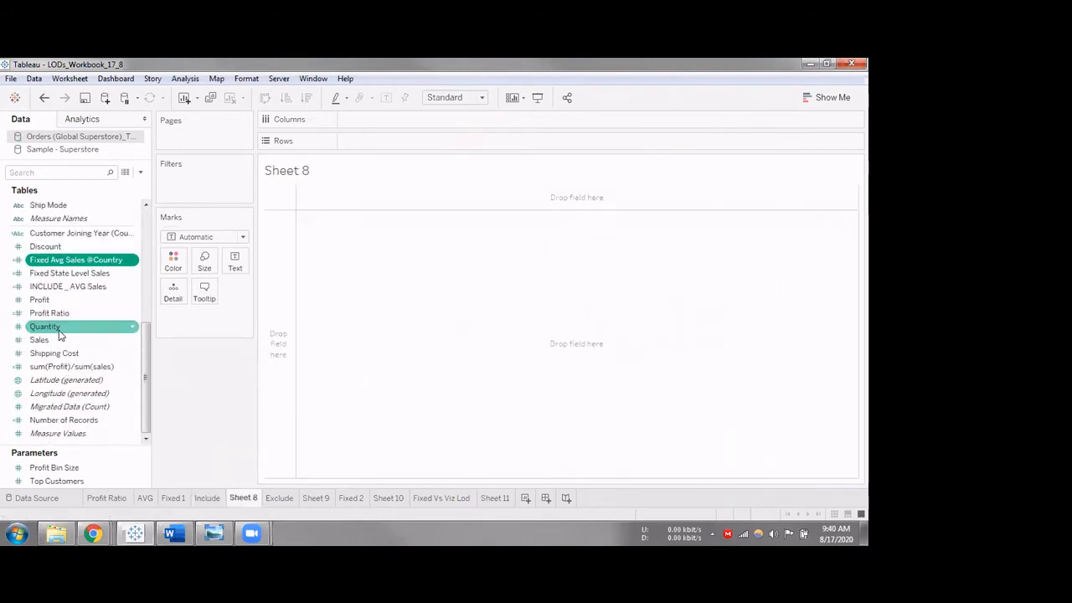
scroll(67, 368, "up", 3)
Return to the Include sheet and examine the average sales bar for the North Asia region.
left_click(208, 498)
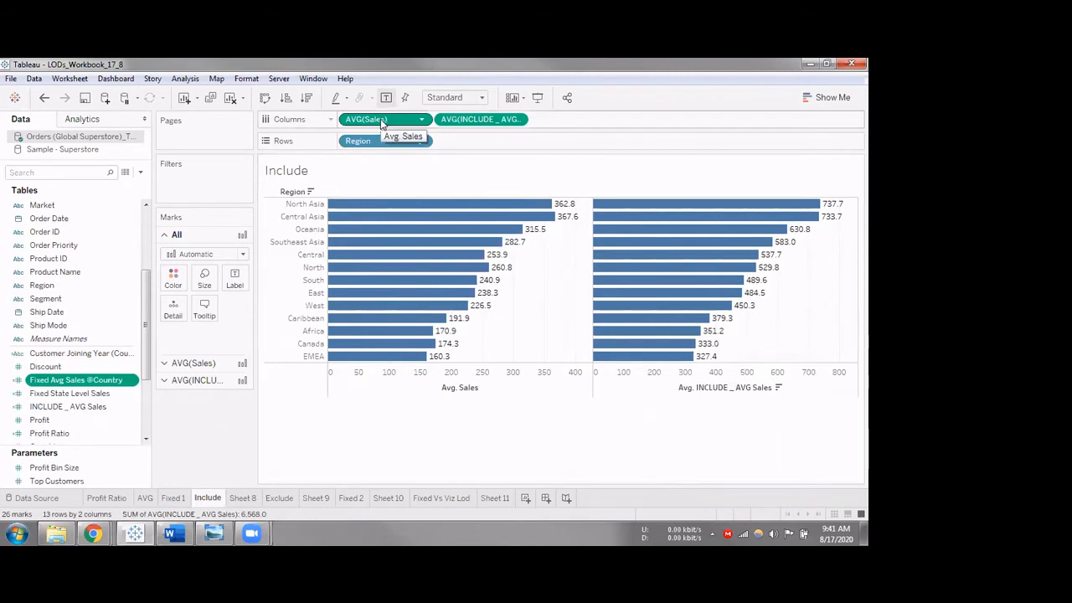
mouse_move(396, 207)
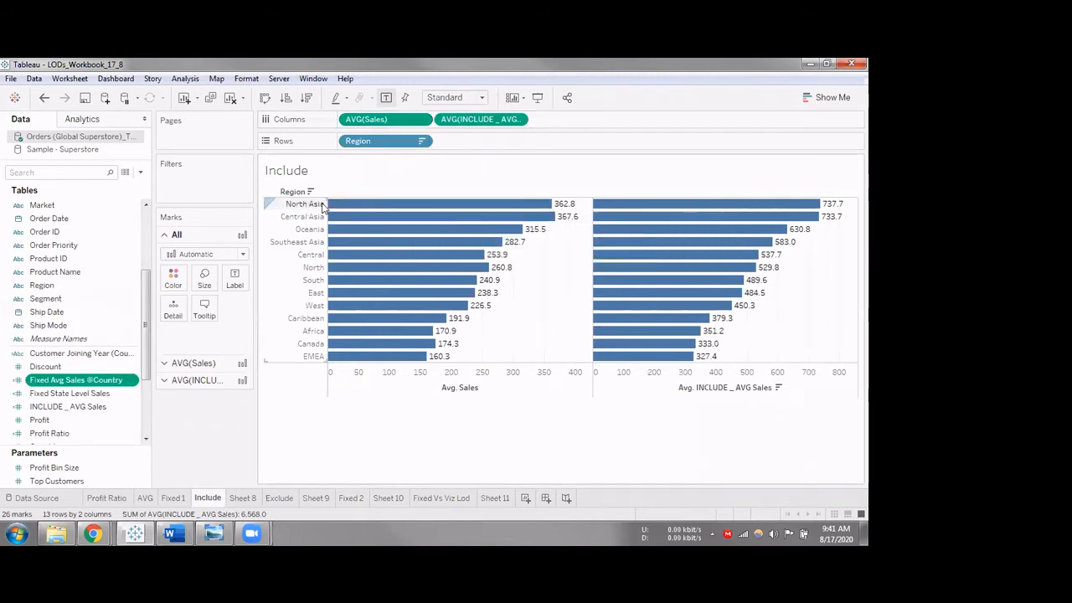
mouse_move(444, 210)
mouse_move(524, 209)
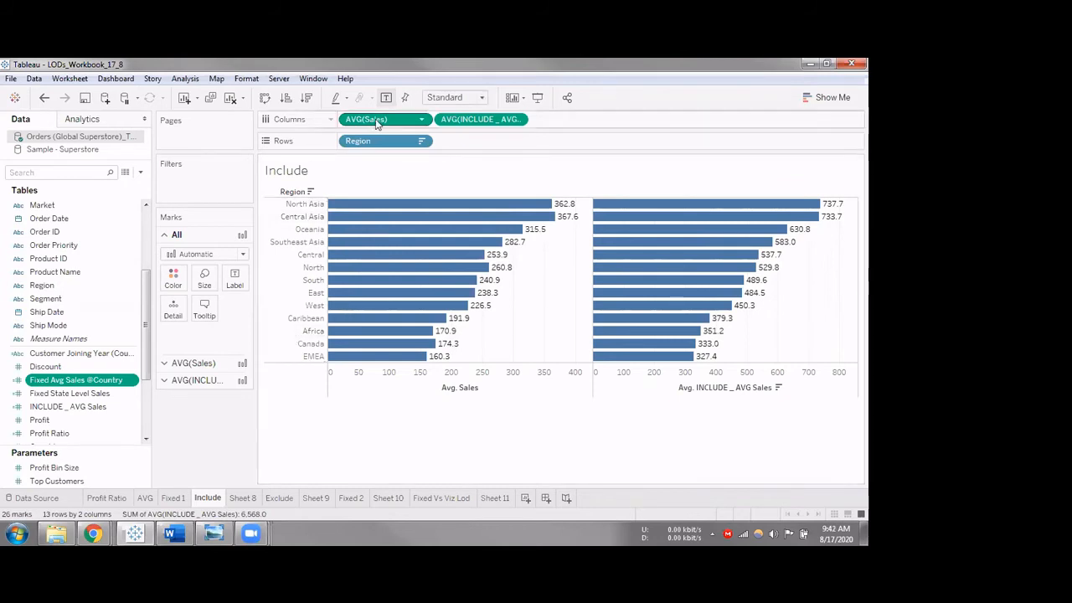
mouse_move(566, 208)
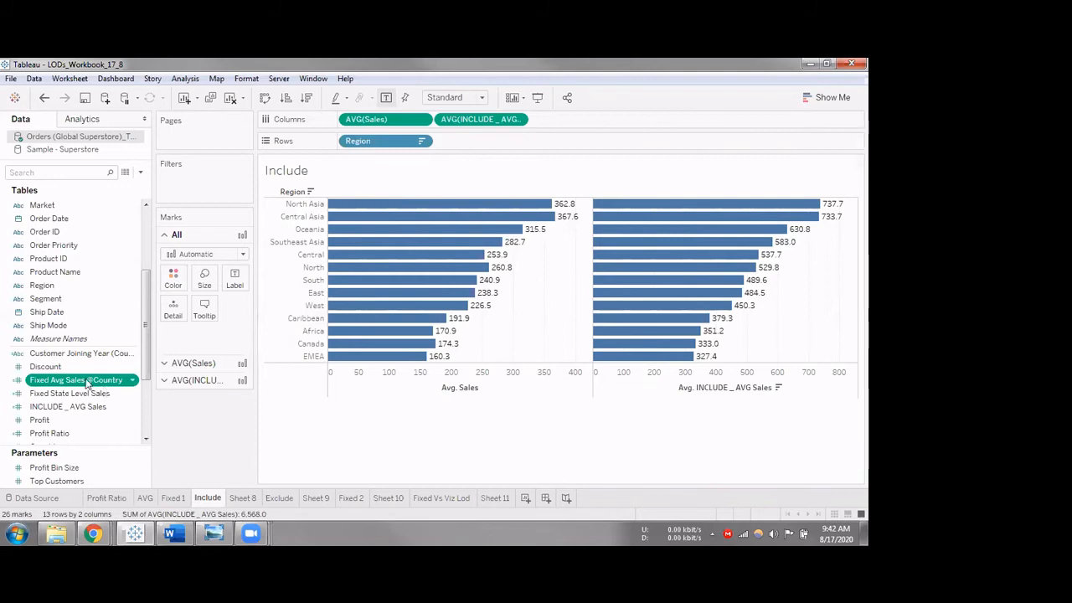
right_click(89, 407)
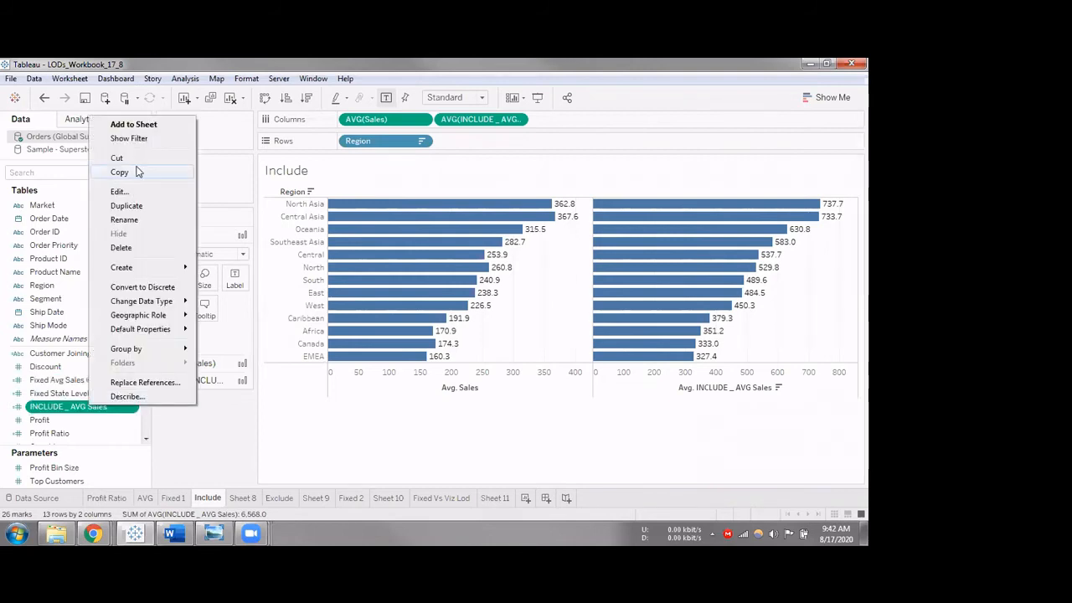
left_click(196, 436)
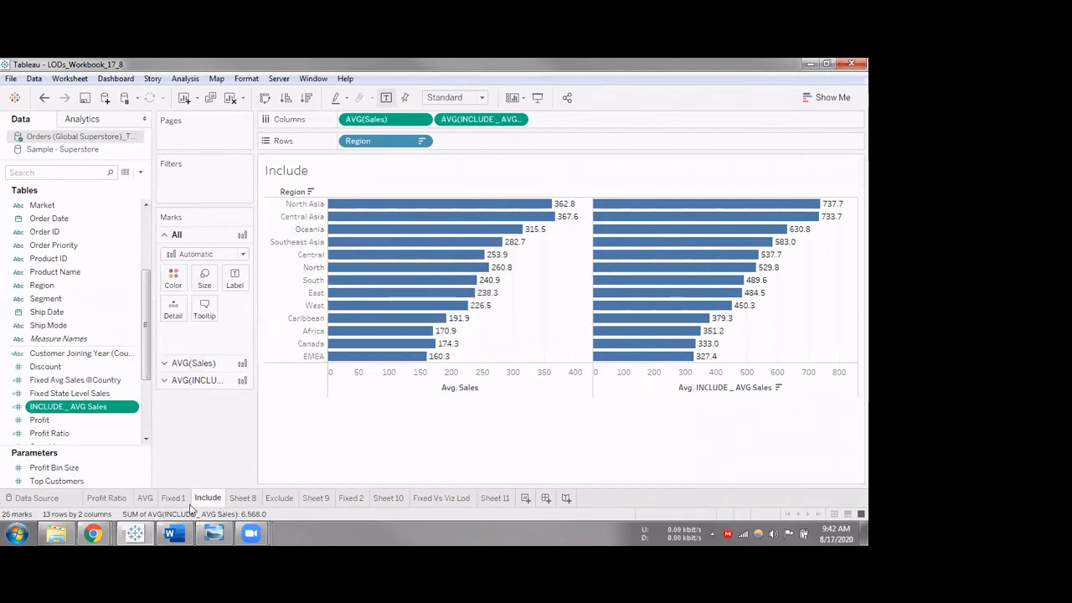
Switch to File Explorer and open the IncludeLOD.jpg diagram from the LODs folder.
left_click(67, 533)
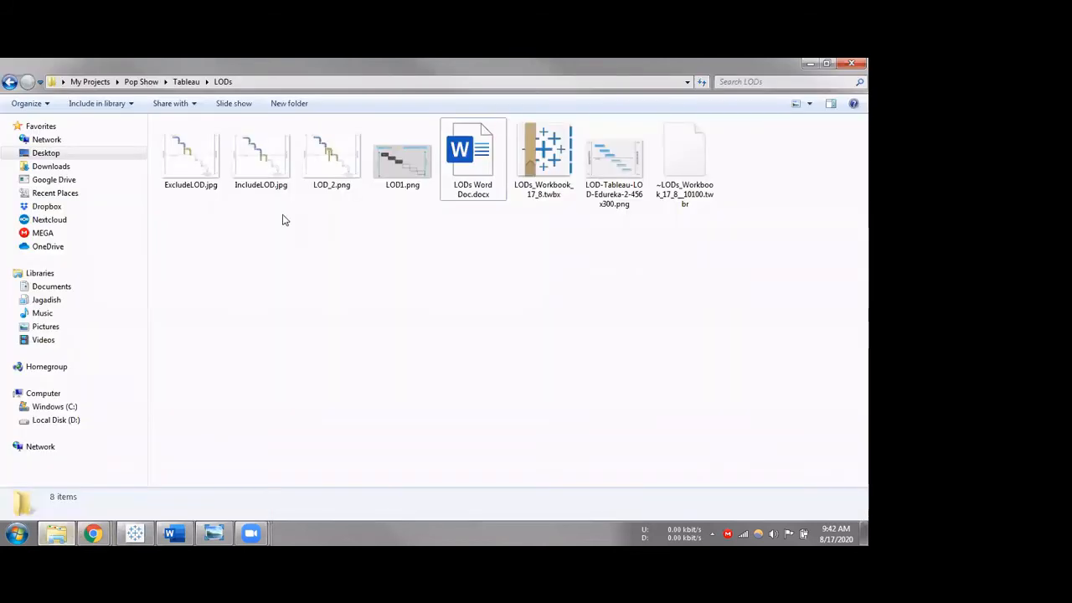
double_click(259, 161)
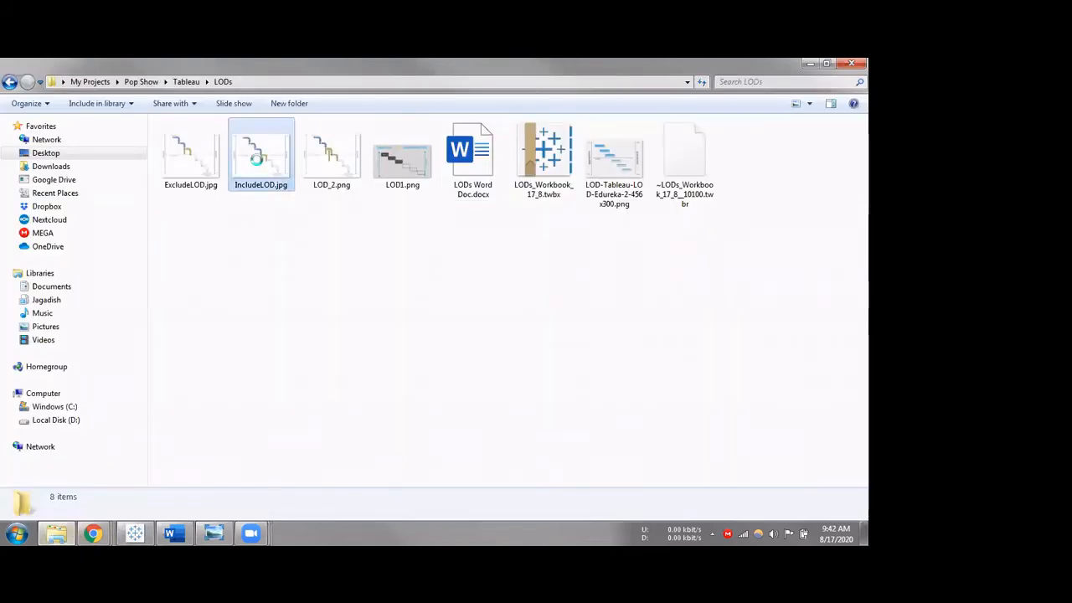
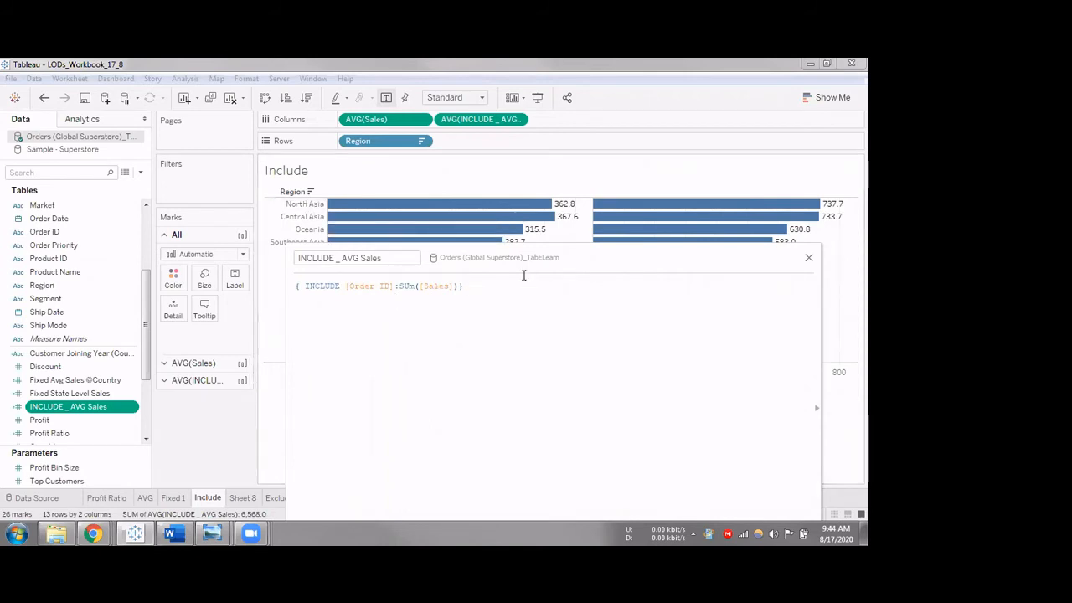
Examine the INCLUDE [Order ID] expression and its sum of Sales in the INCLUDE _ AVG Sales calculation, and close the editor.
left_click(808, 258)
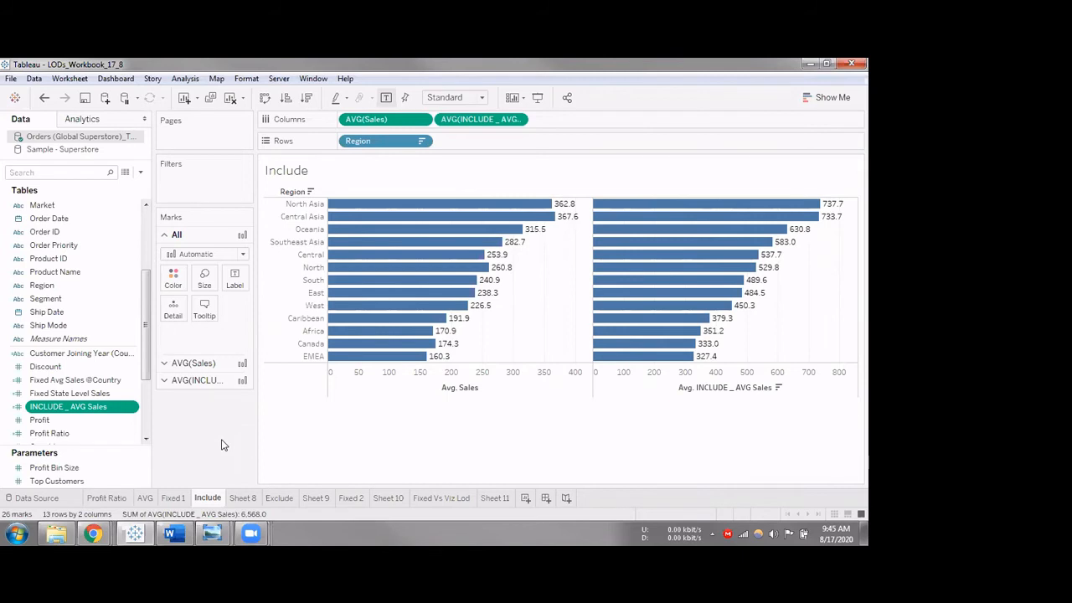
right_click(112, 407)
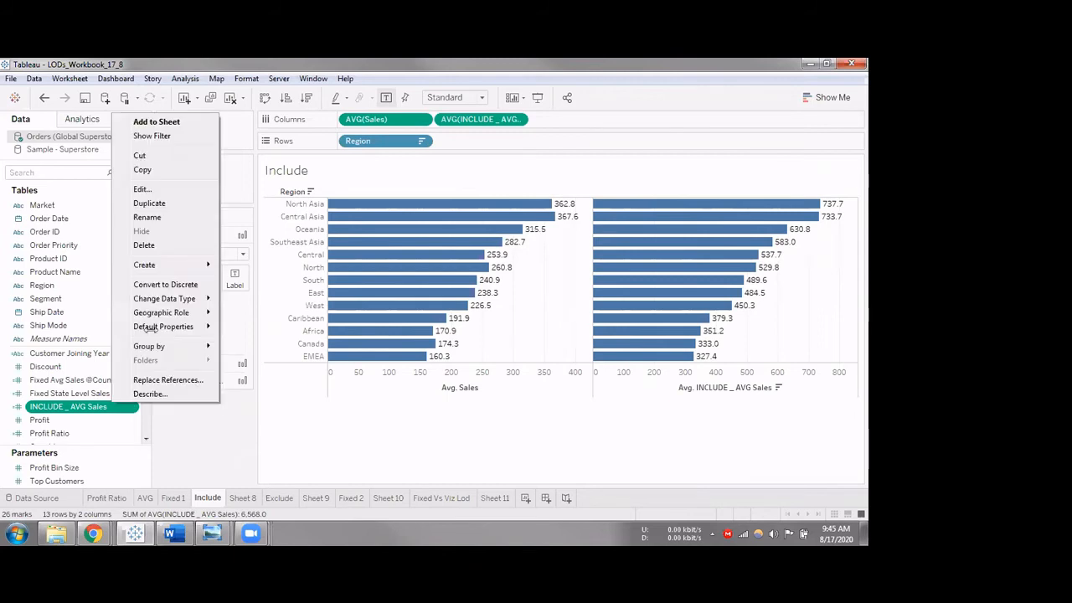
left_click(144, 190)
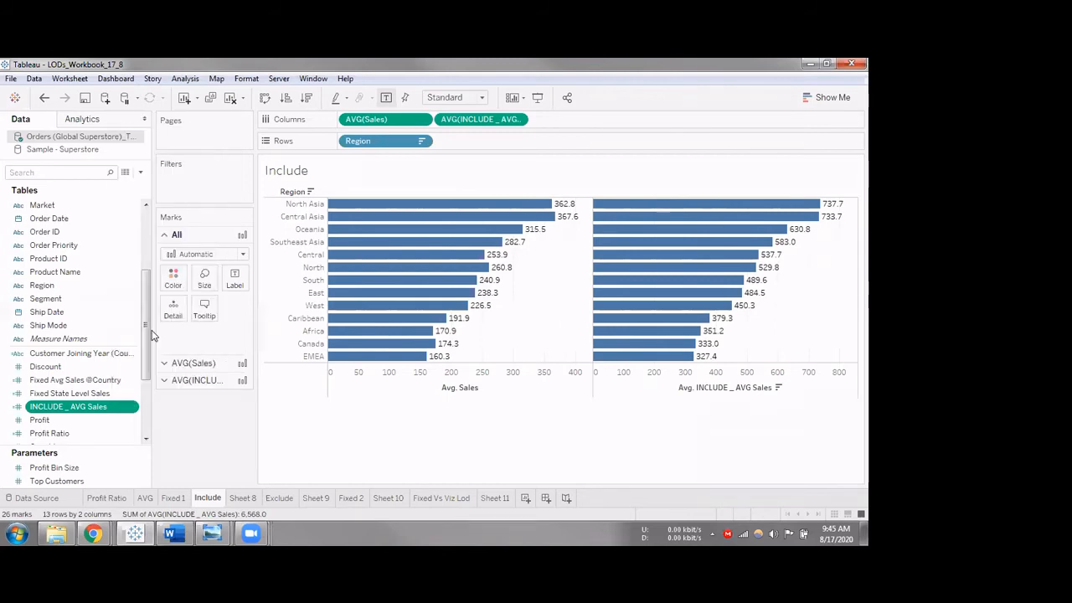
left_click(108, 353, "ctrl")
right_click(108, 407)
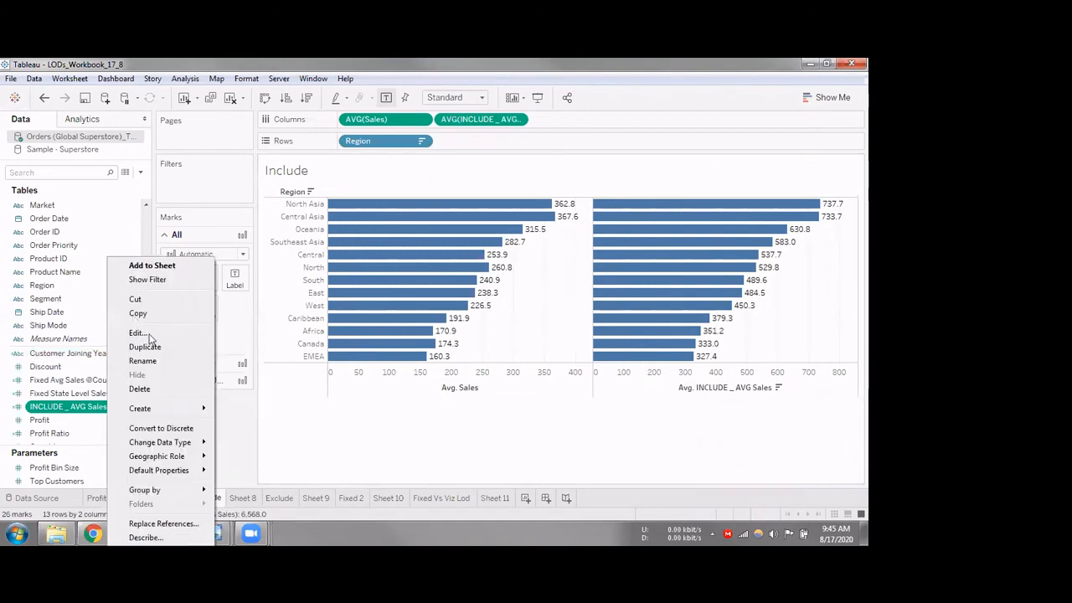
left_click(201, 331)
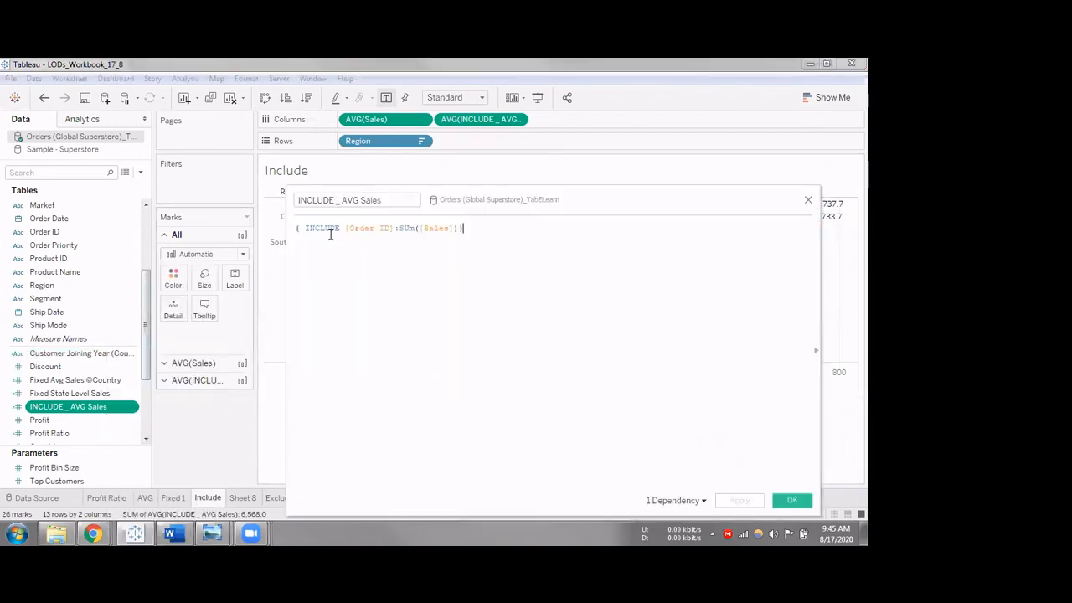
left_click_drag(329, 234, 349, 262)
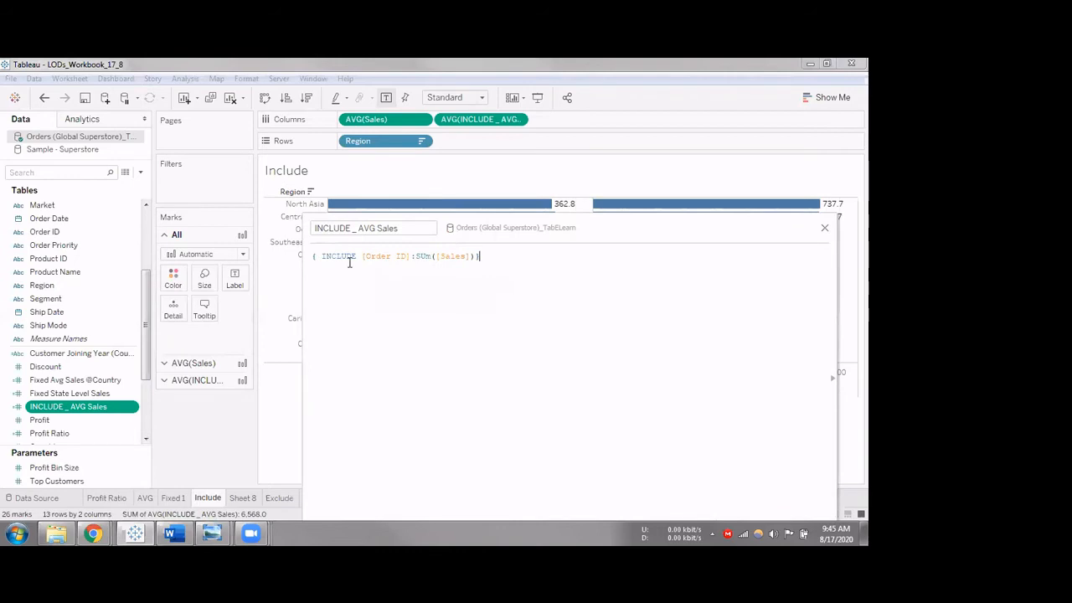
double_click(434, 264)
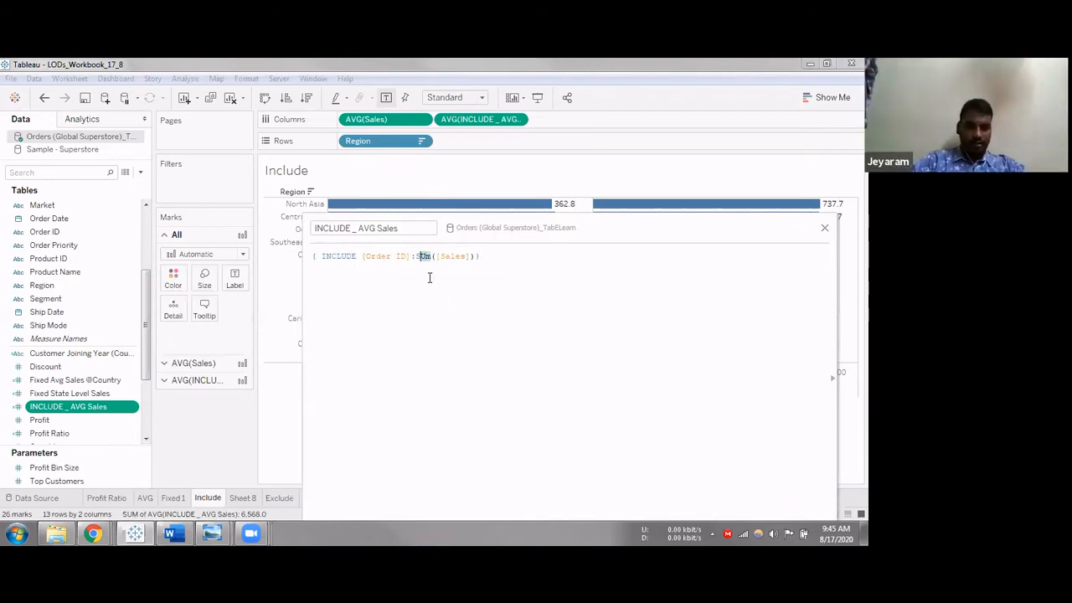
left_click(429, 276)
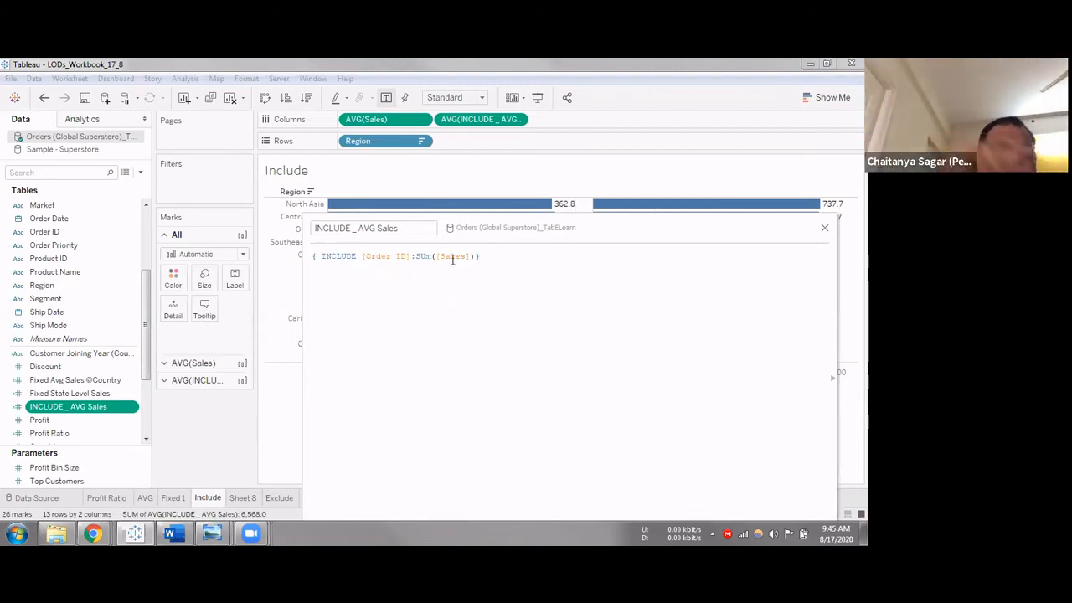
left_click_drag(653, 237, 647, 249)
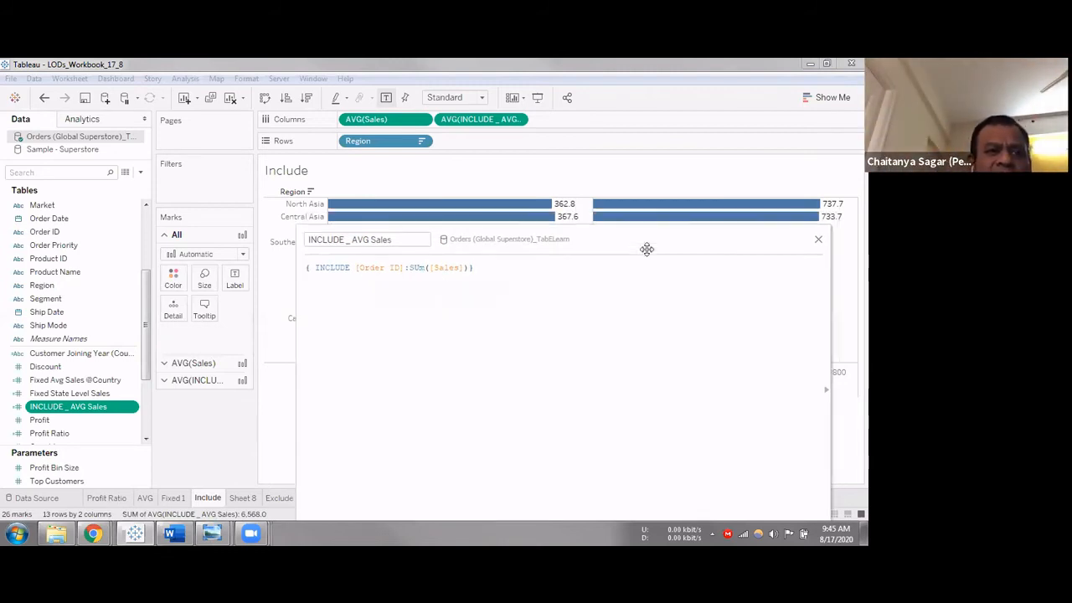
left_click(821, 253)
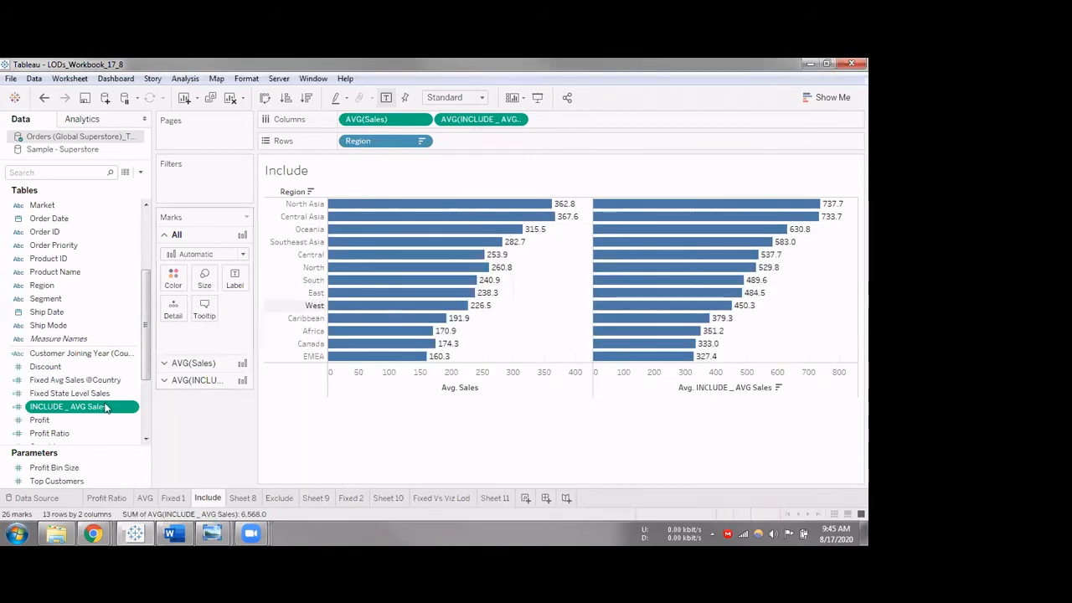
Duplicate the INCLUDE _ AVG Sales calculation and replace the INCLUDE keyword with FIXED in the copy's formula.
right_click(105, 408)
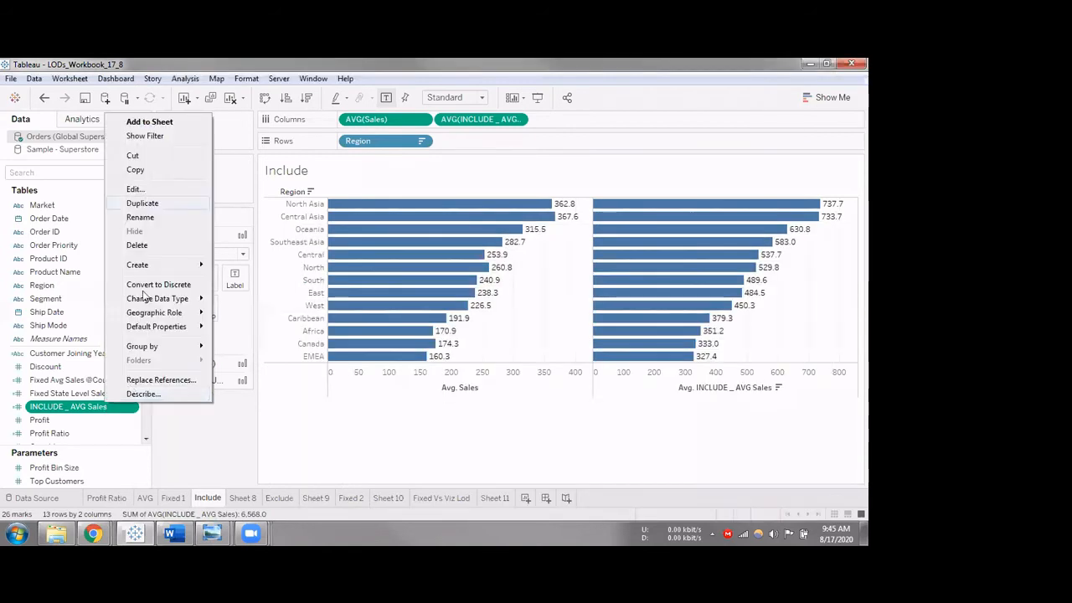
left_click(141, 202)
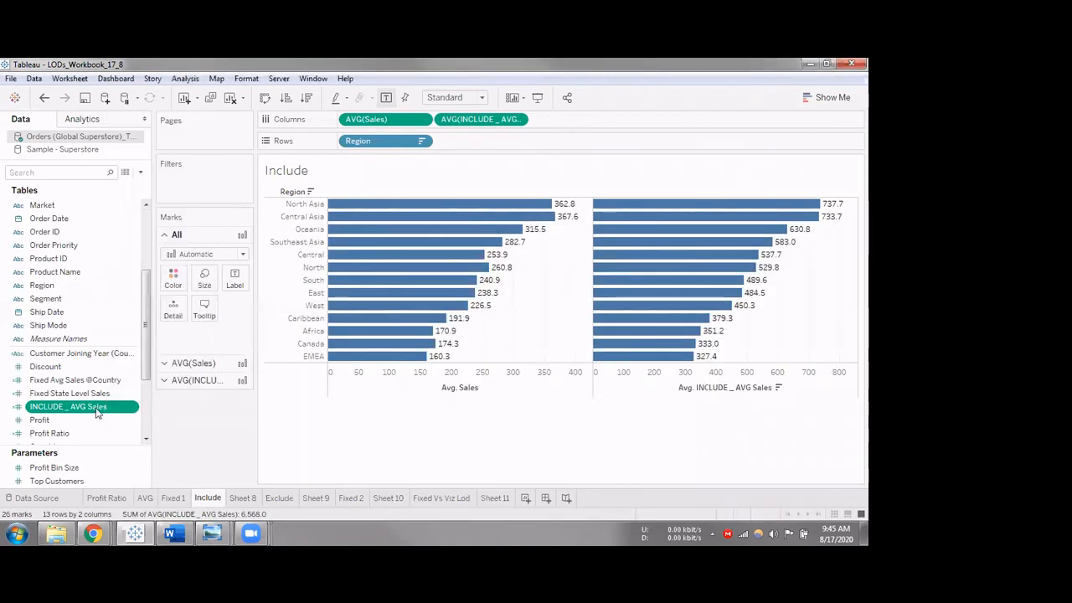
key("shift+F10")
left_click(120, 204)
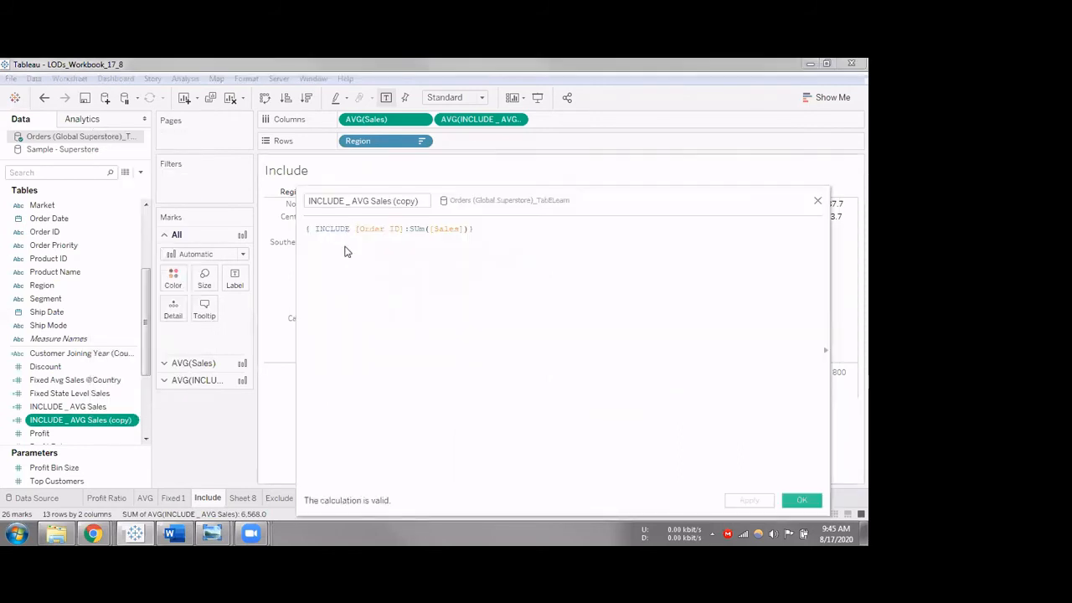
key("BackSpace")
key("BackSpace")
key("BackSpace")
key("BackSpace")
key("BackSpace")
key("BackSpace")
key("BackSpace")
type("fix")
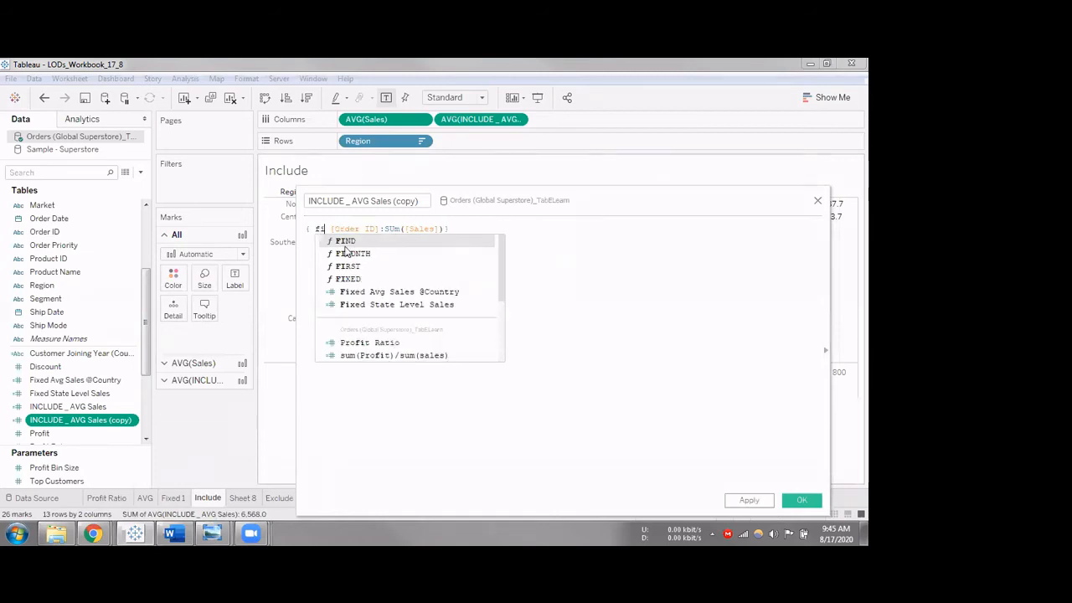
key("Return")
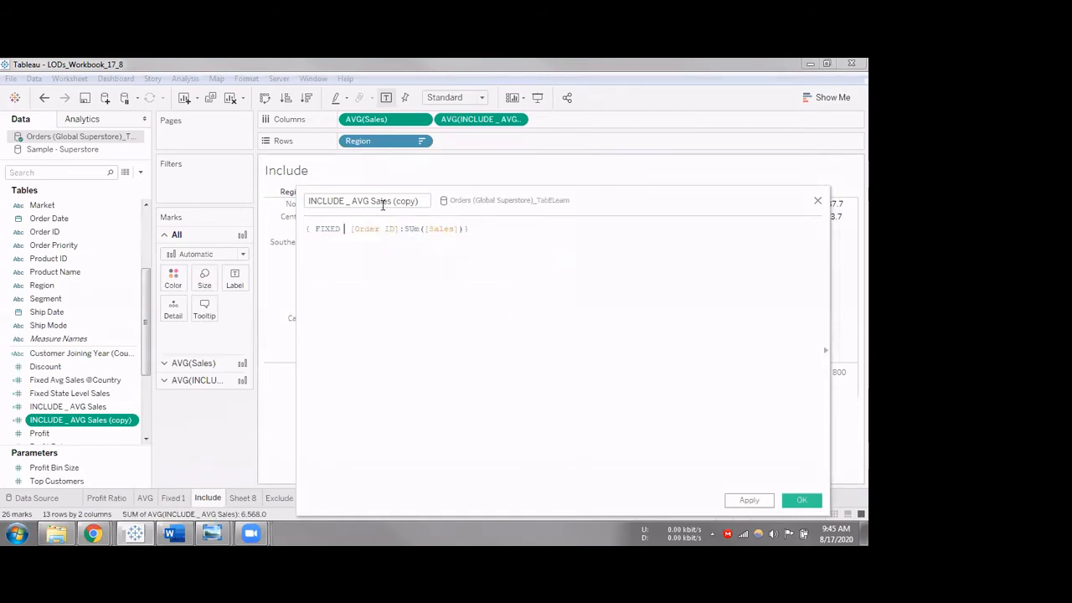
Rename the duplicated calculation as Fixed_ AVG Sales and save it.
left_click_drag(346, 201, 268, 202)
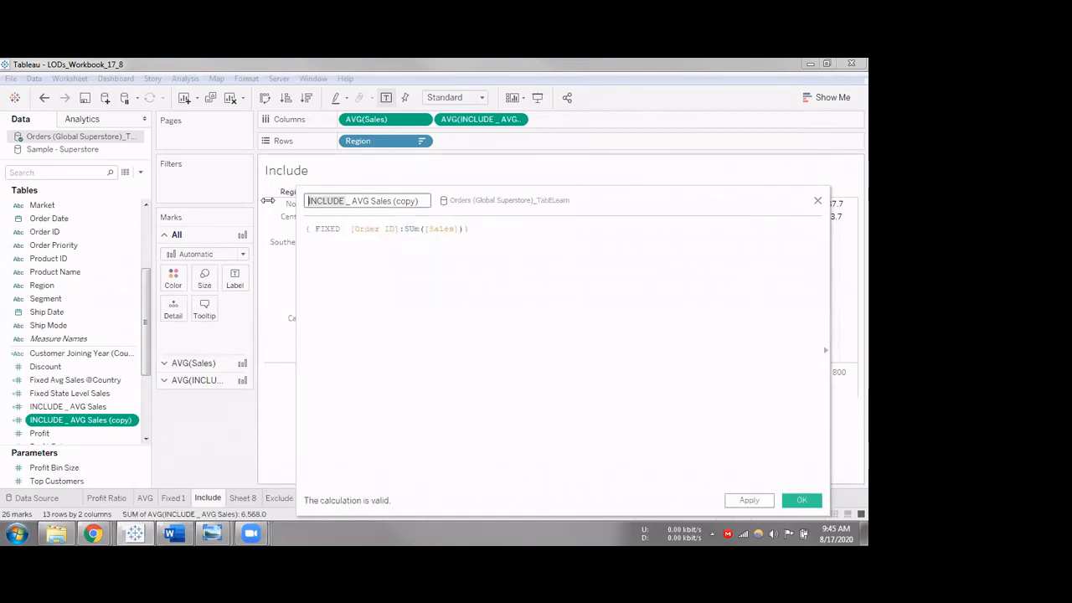
key("BackSpace")
type("Fixed")
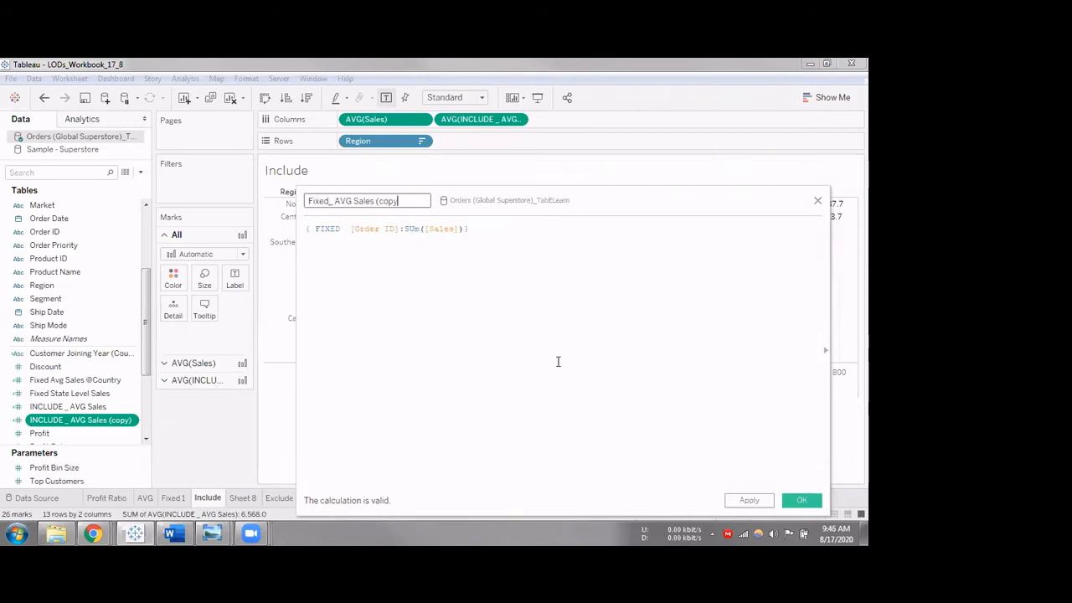
key("BackSpace")
key("BackSpace")
key("BackSpace")
key("BackSpace")
key("BackSpace")
key("BackSpace")
key("BackSpace")
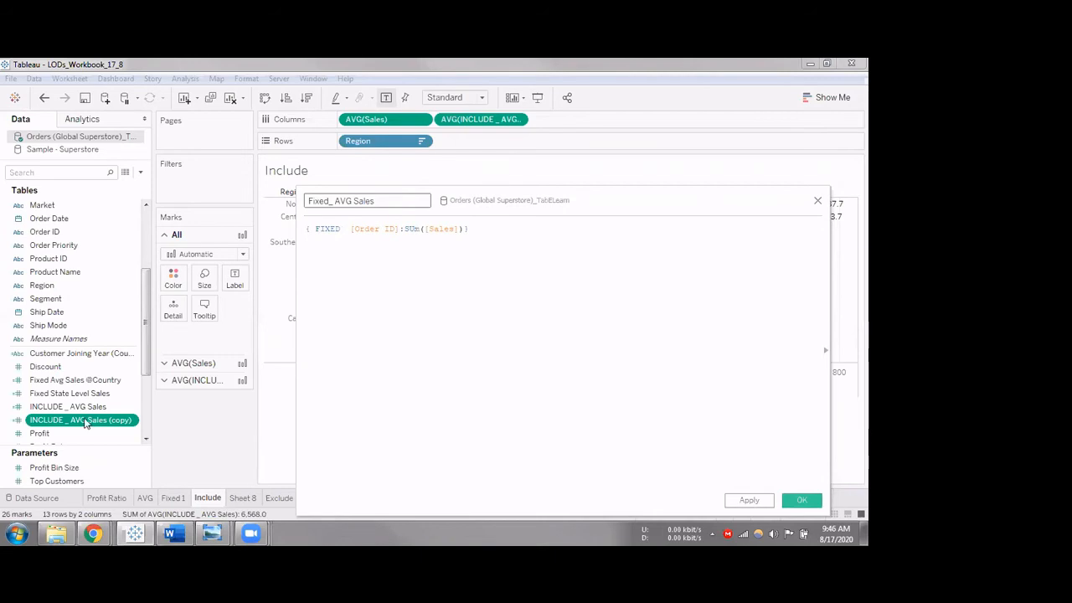
key("Return")
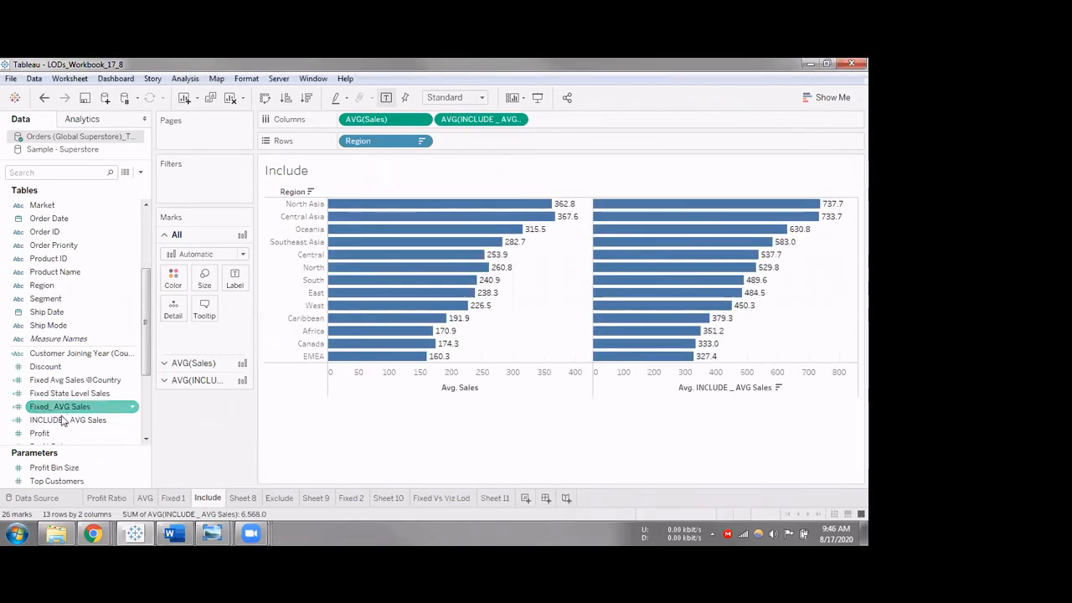
Add Fixed_ AVG Sales to Columns after the INCLUDE measure and aggregate it as an average.
left_click(64, 422)
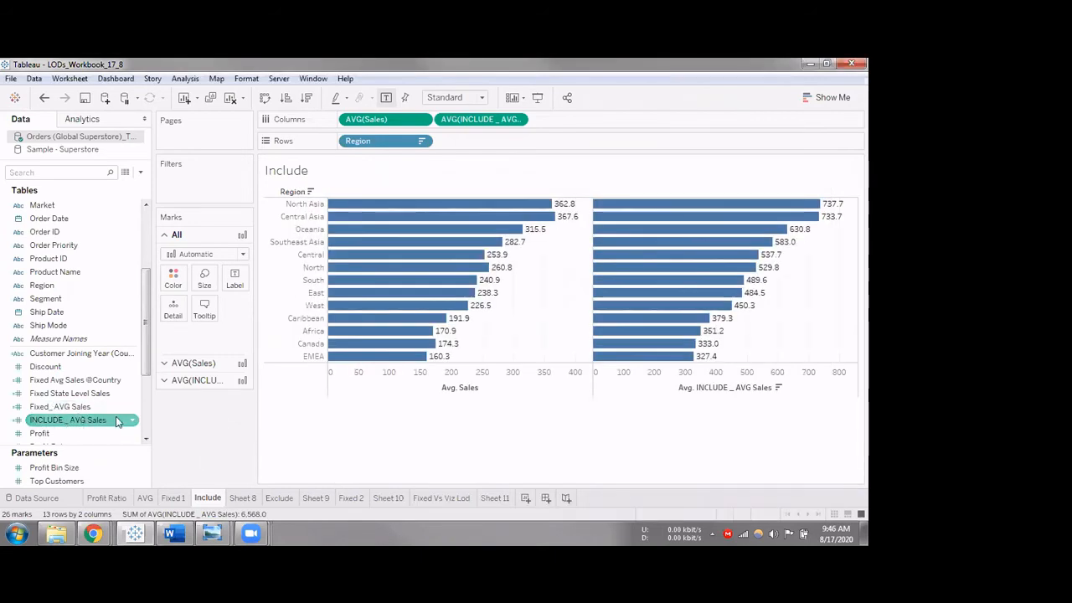
left_click_drag(434, 252, 576, 126)
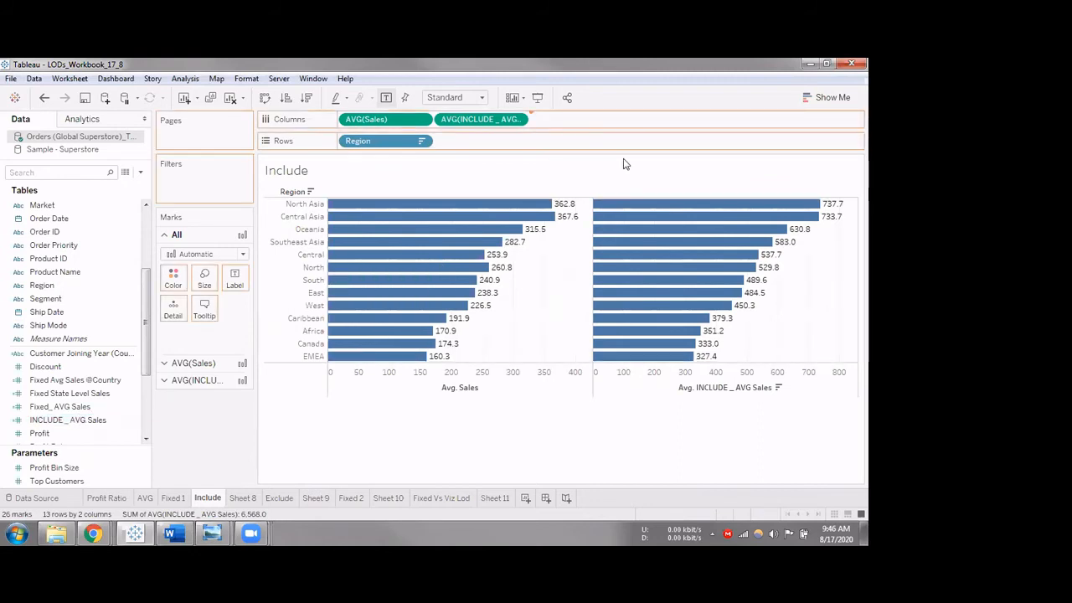
left_click_drag(624, 165, 616, 124)
left_click(613, 119)
mouse_move(594, 250)
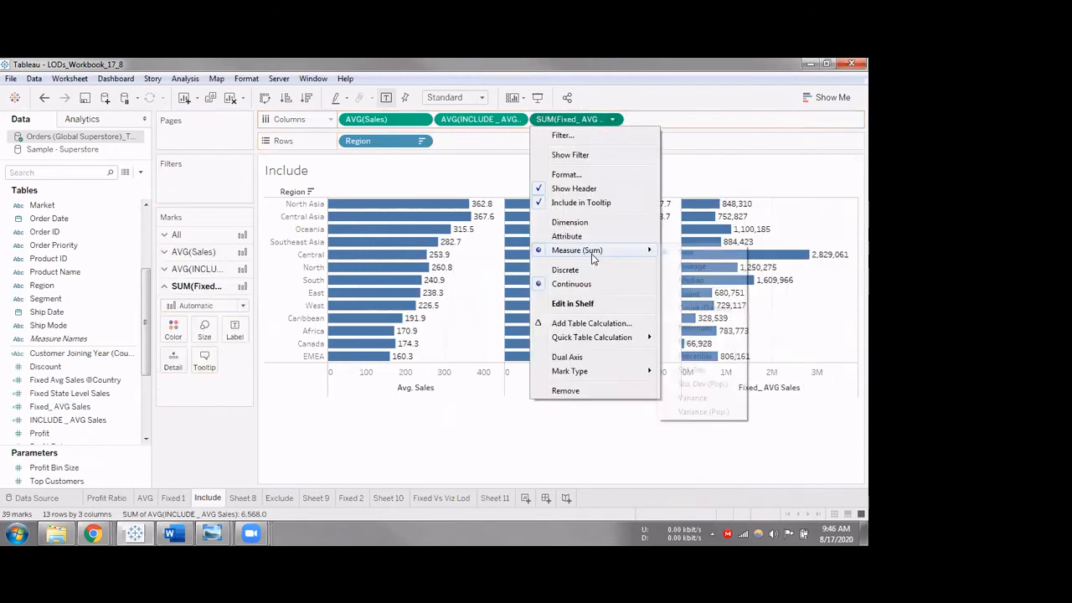
left_click(692, 266)
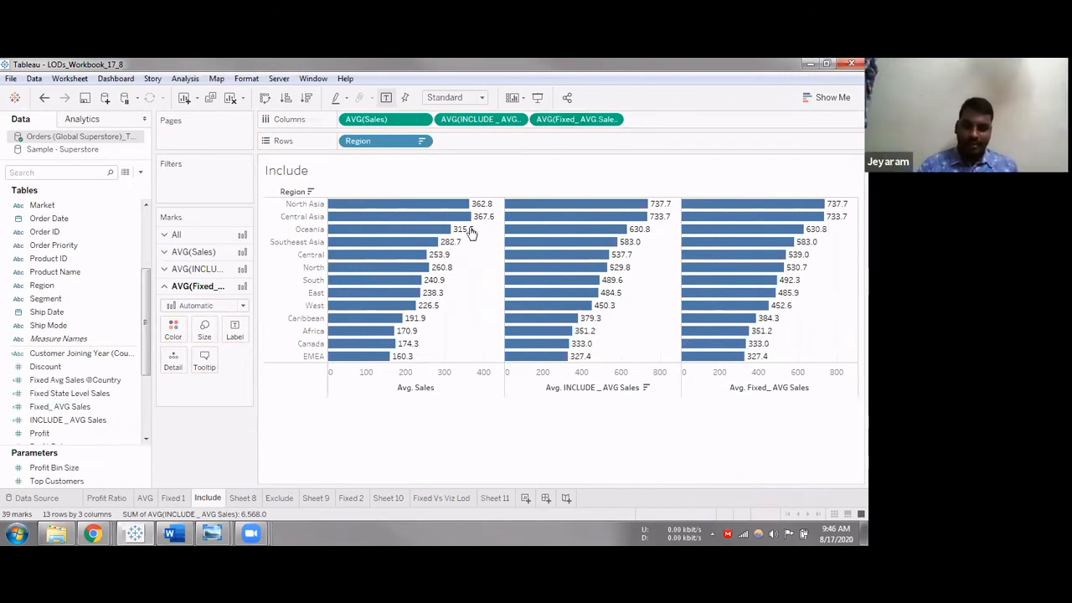
Compare the average Sales, INCLUDE and FIXED measures by region on the Include worksheet, highlighting and clearing the West row.
mouse_move(532, 222)
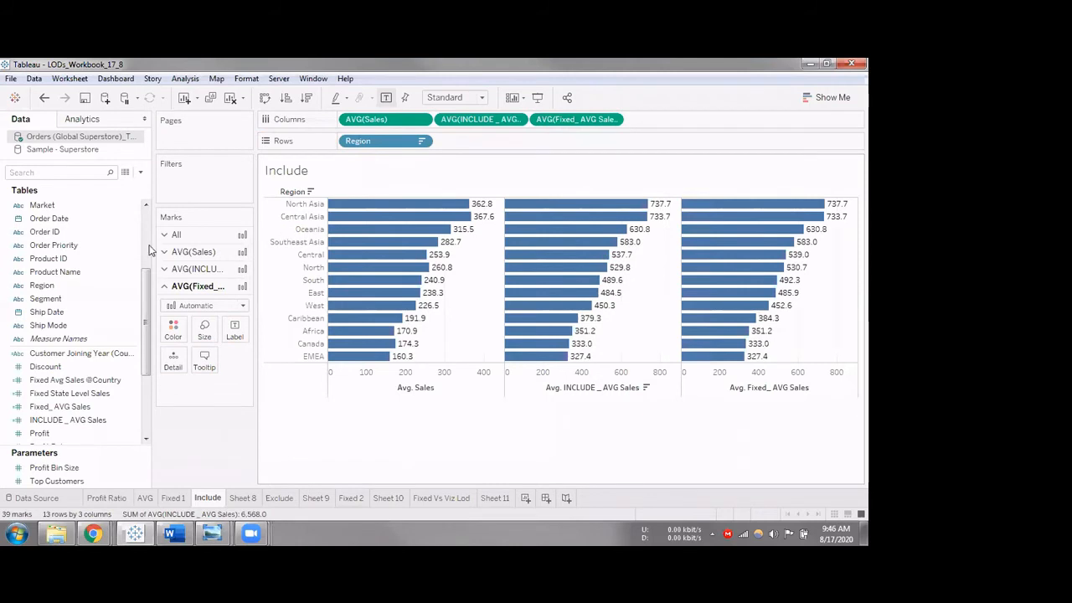
mouse_move(149, 248)
left_mouse_down()
mouse_move(134, 250)
mouse_move(159, 254)
mouse_move(144, 256)
left_mouse_up()
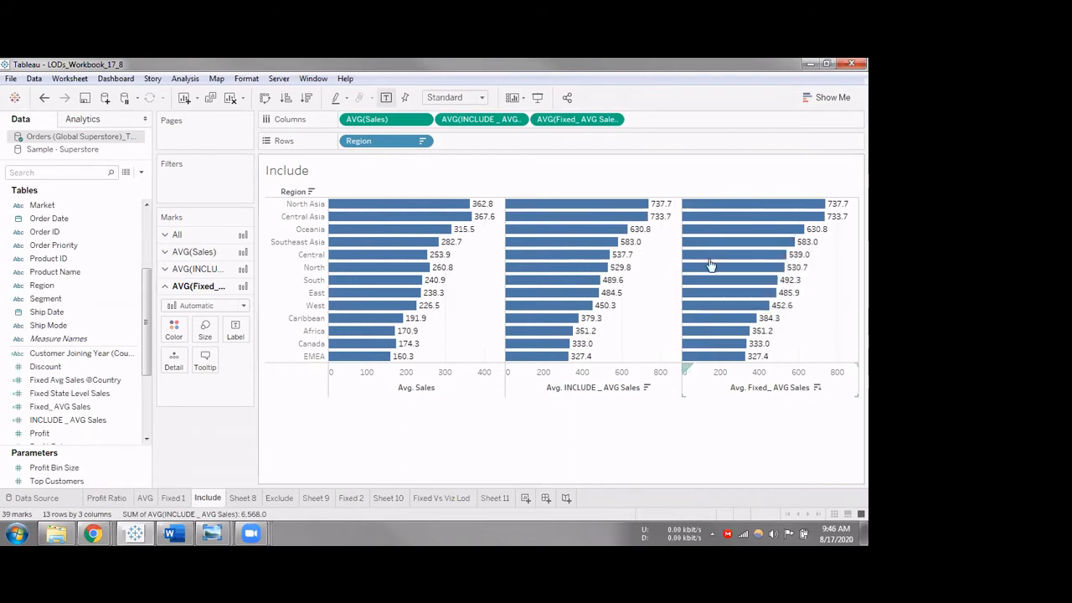
mouse_move(664, 254)
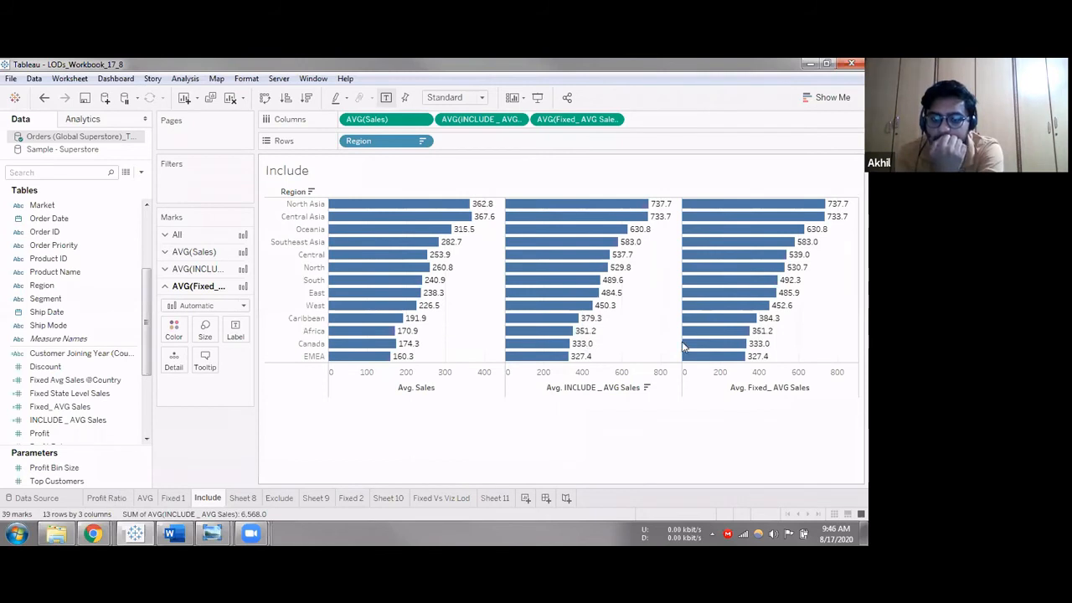
left_click(345, 303)
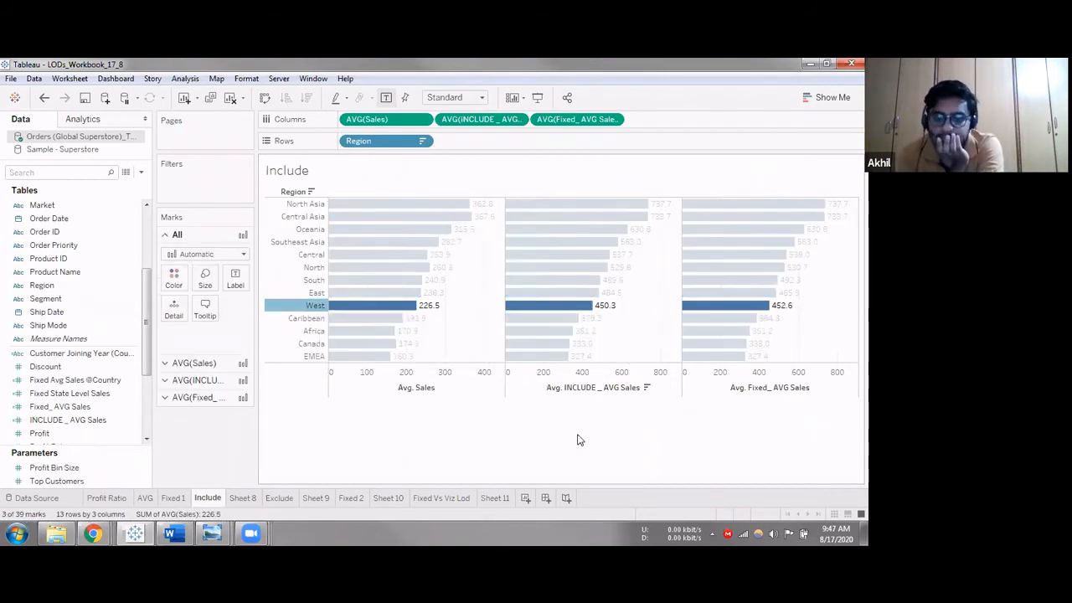
left_click(748, 308)
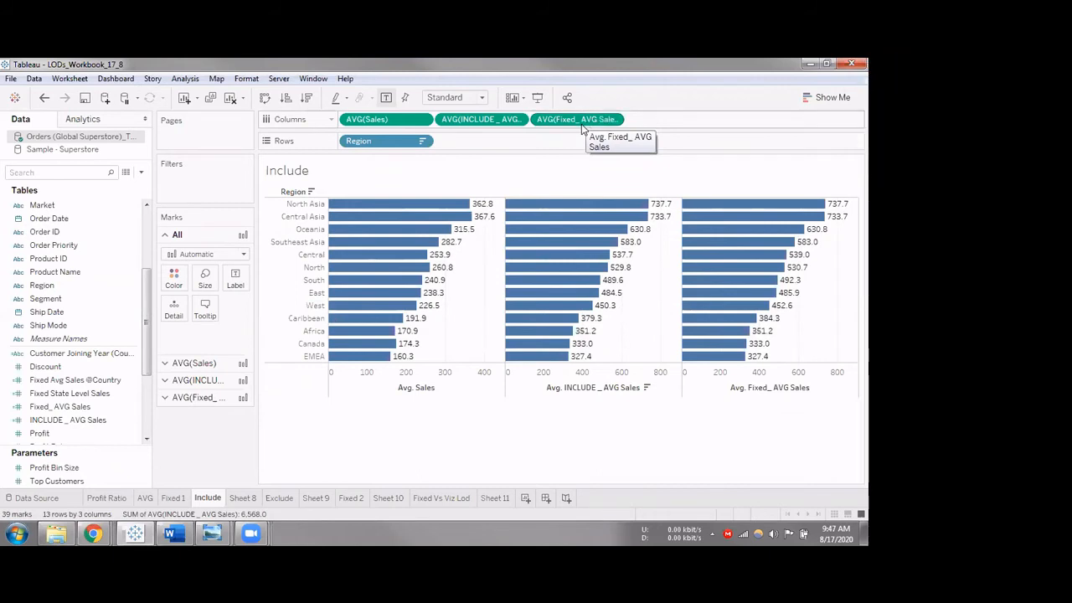
Switch to the Exclude worksheet, narrow the field list, and examine the January sales bar for the Central region.
left_click(279, 497)
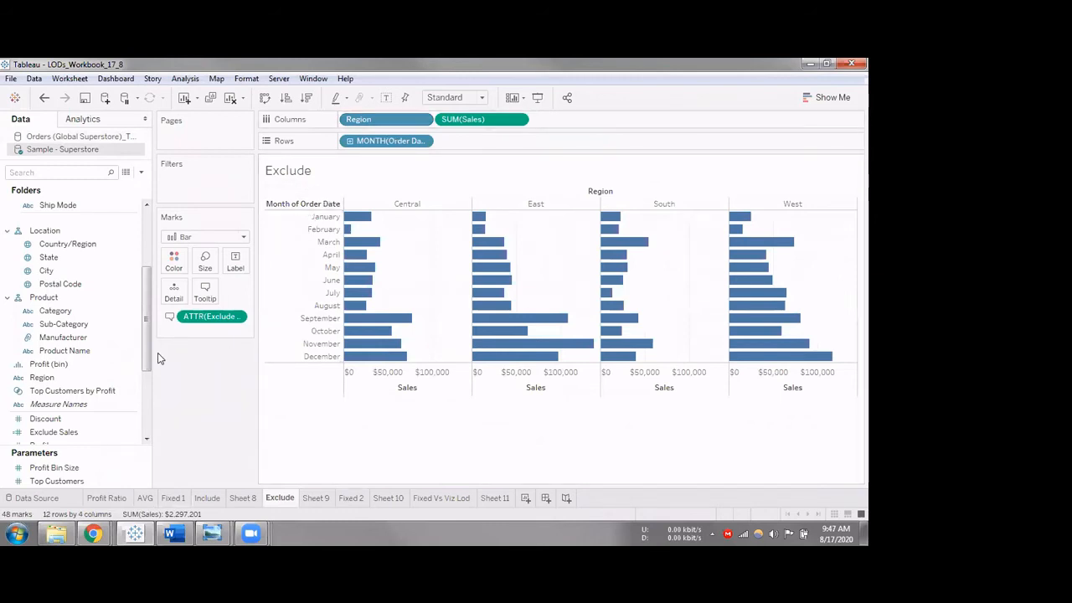
left_click_drag(152, 358, 130, 363)
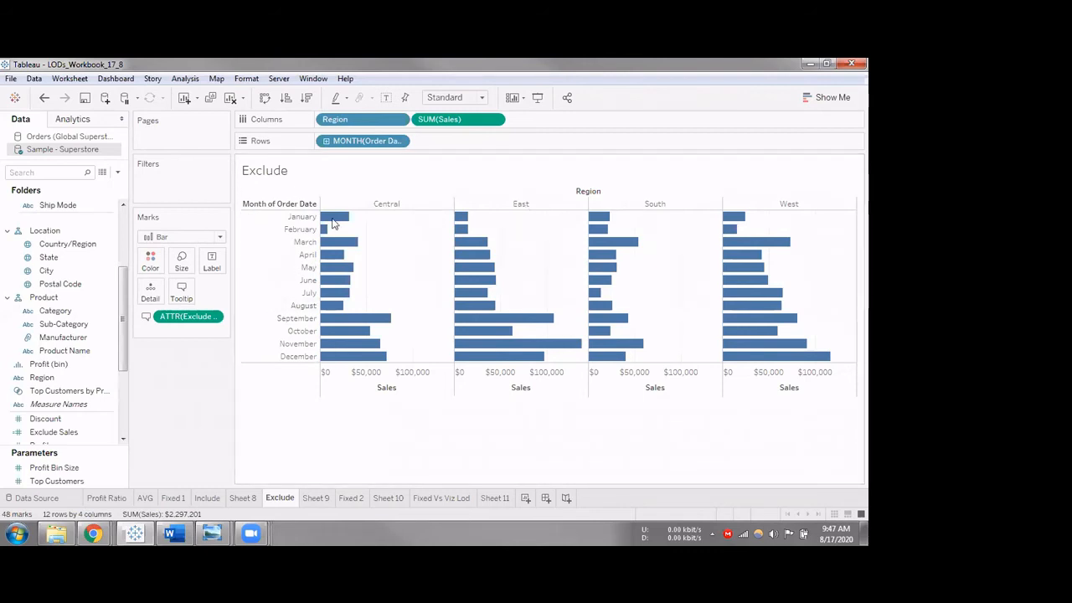
mouse_move(334, 223)
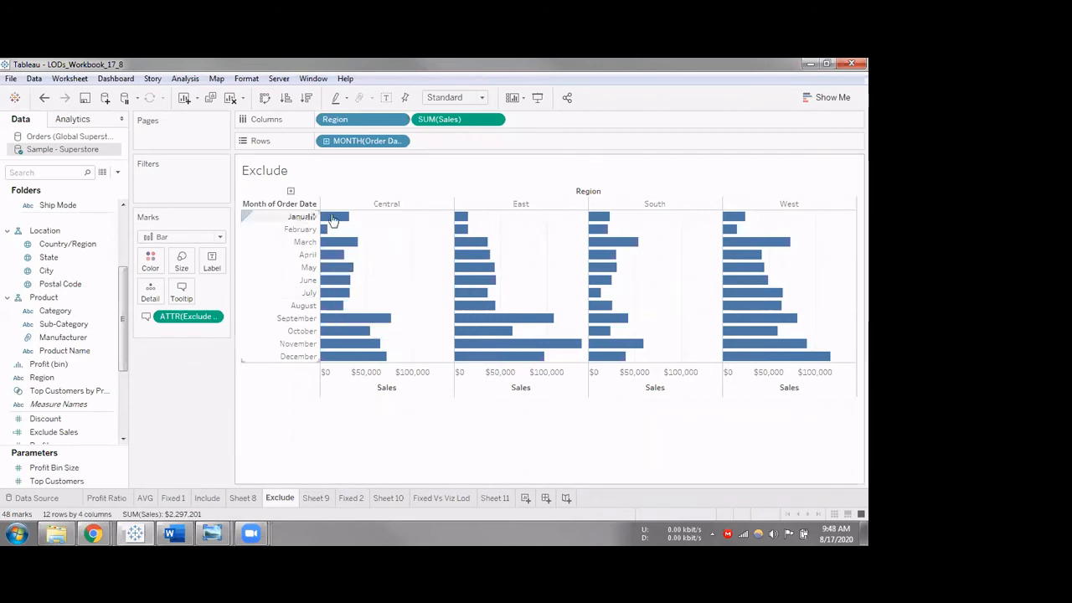
mouse_move(333, 219)
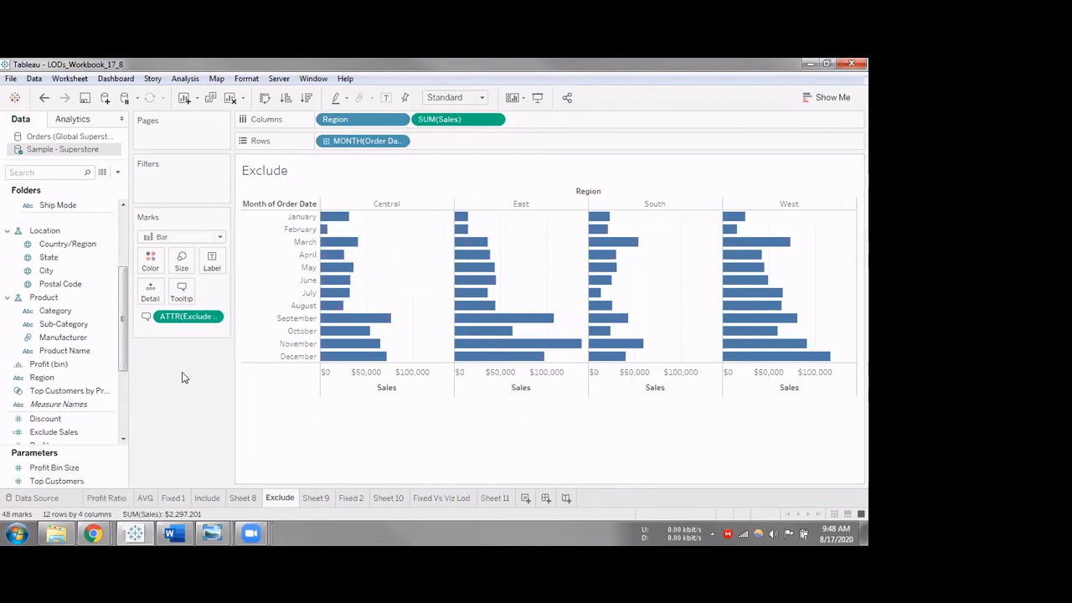
Open the Exclude Sales calculation for editing and move its editor so its formula can be compared with the January bars.
left_click(62, 340)
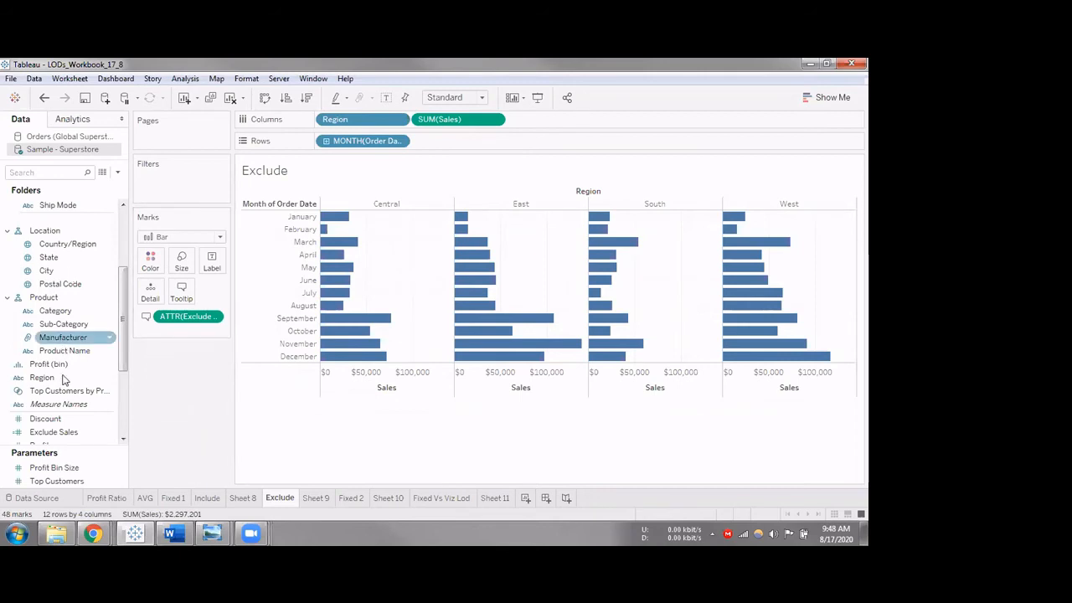
scroll(61, 355, "down", 3)
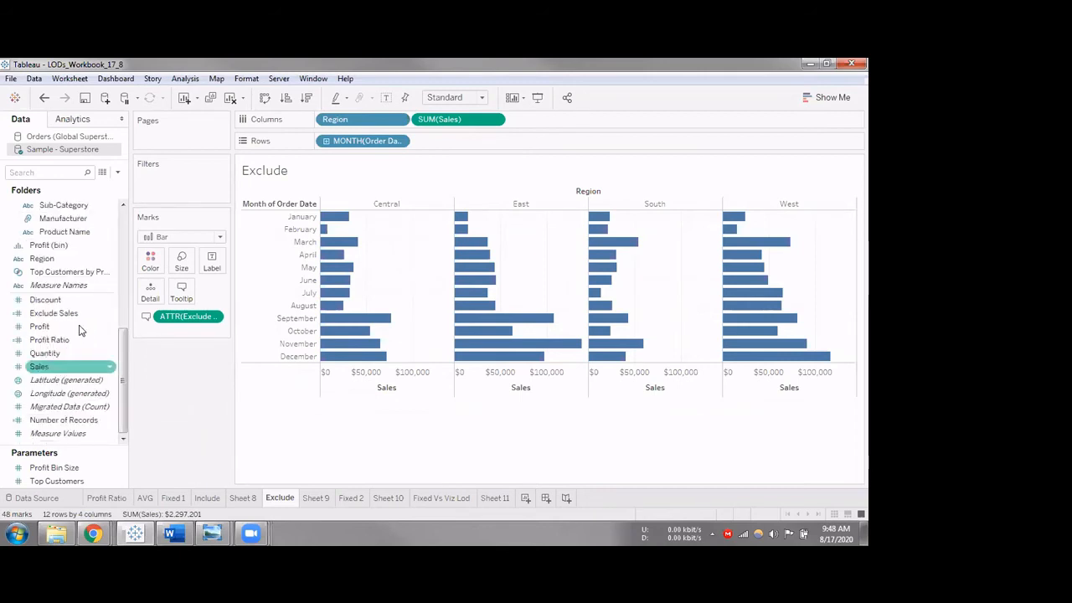
left_click(77, 313)
right_click(78, 314)
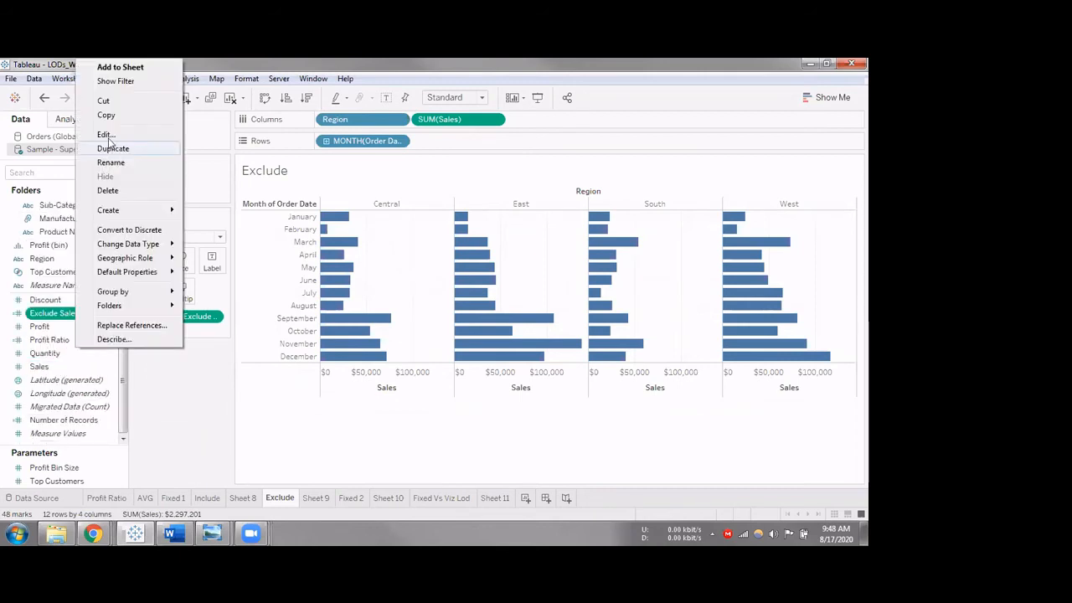
left_click(105, 135)
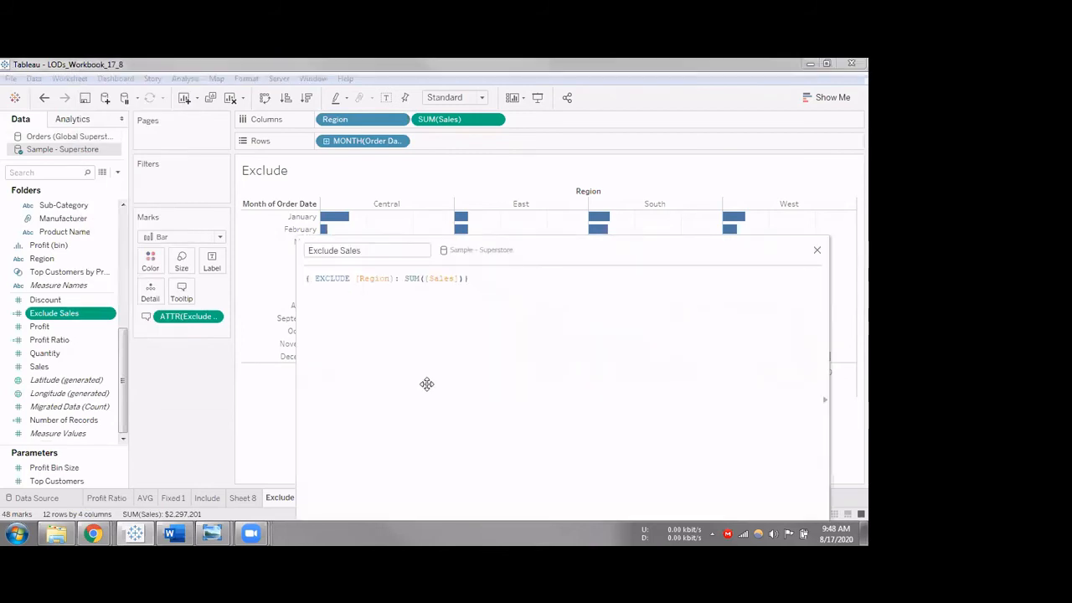
left_click_drag(427, 383, 411, 437)
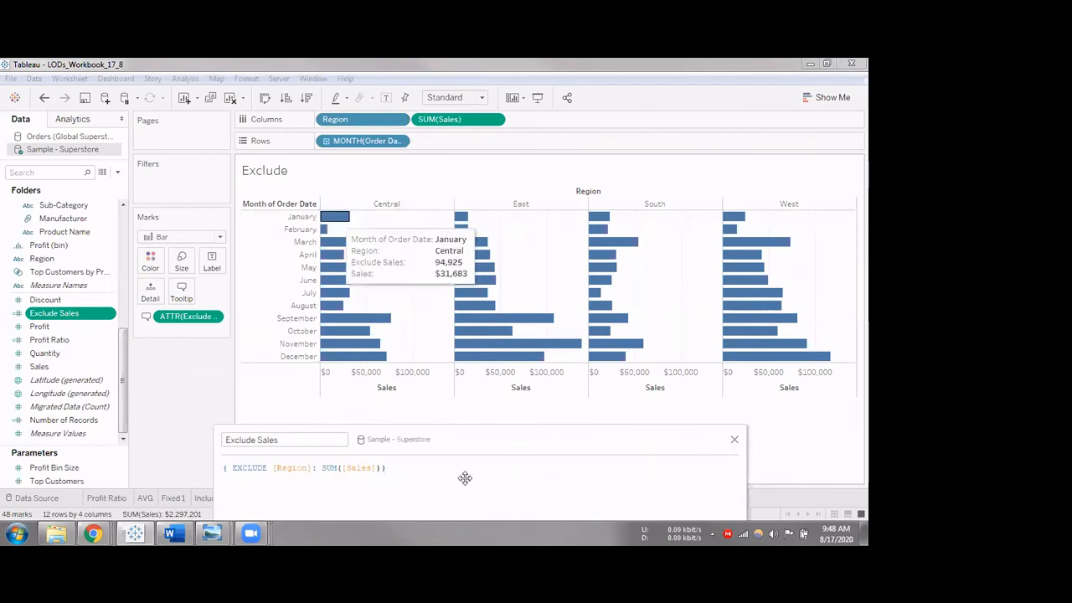
mouse_move(522, 339)
left_mouse_down()
mouse_move(648, 259)
mouse_move(587, 232)
mouse_move(502, 311)
mouse_move(530, 341)
left_mouse_up()
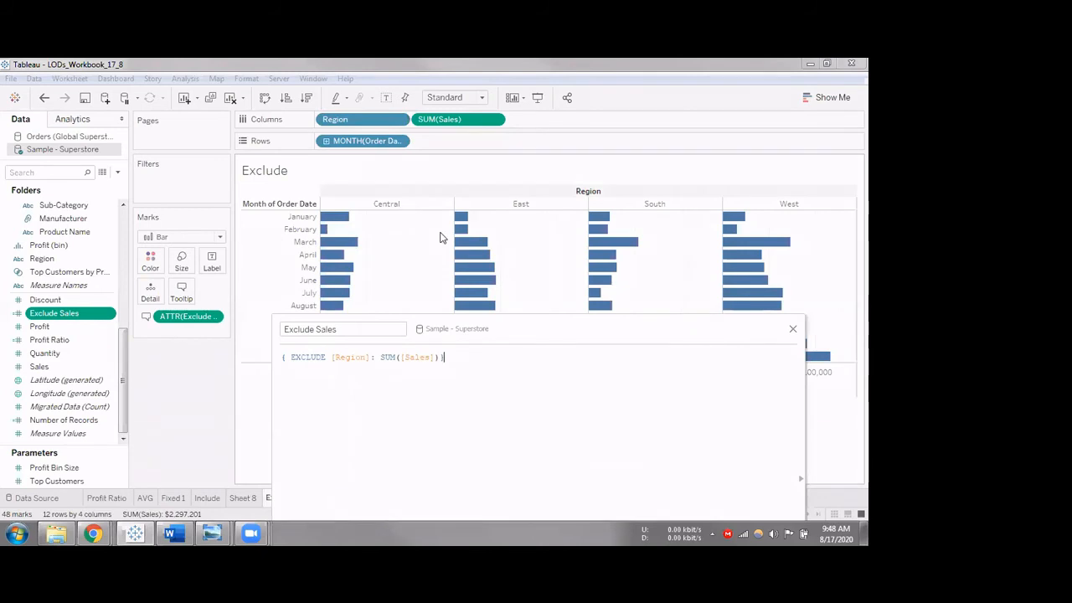
Examine the EXCLUDE [Region] expression with its sum of Sales in the Exclude Sales calculation, and close the editor.
left_click(368, 359)
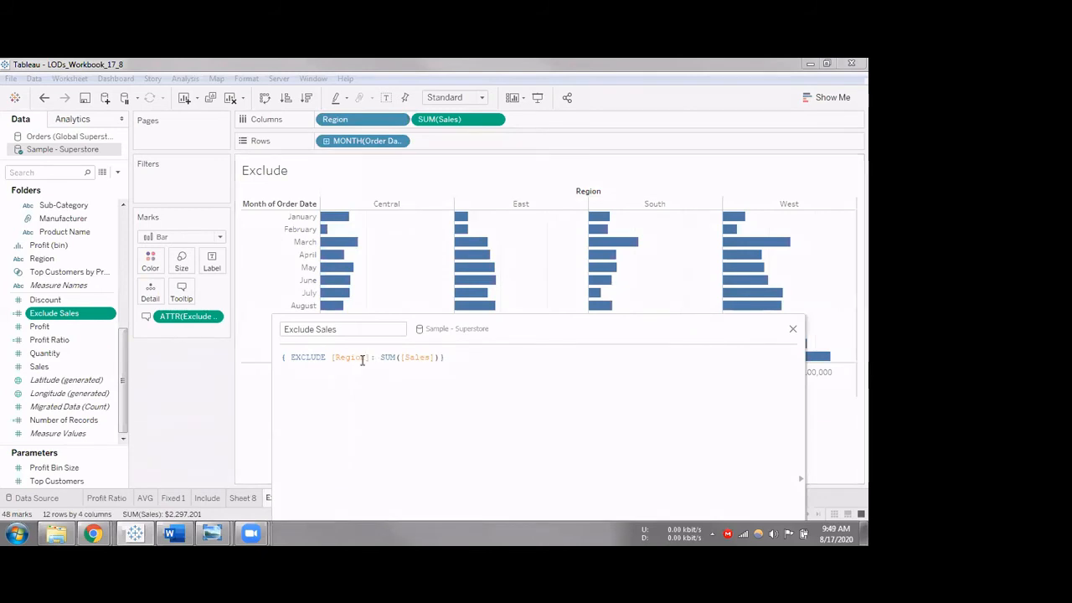
double_click(348, 358)
left_click(369, 358)
key("ctrl+a")
left_click_drag(544, 328, 471, 229)
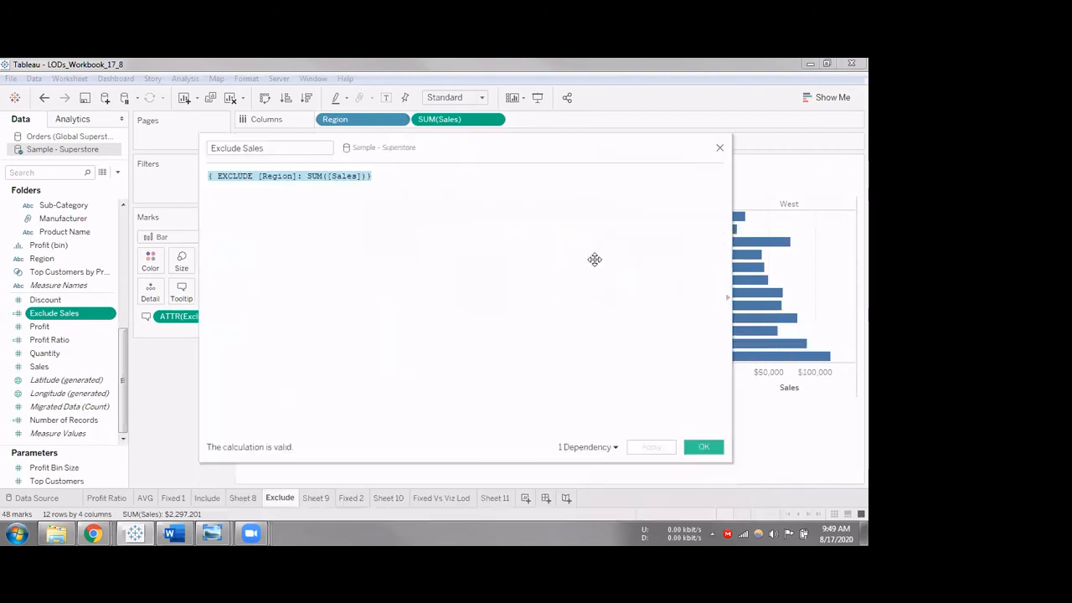
key("Escape")
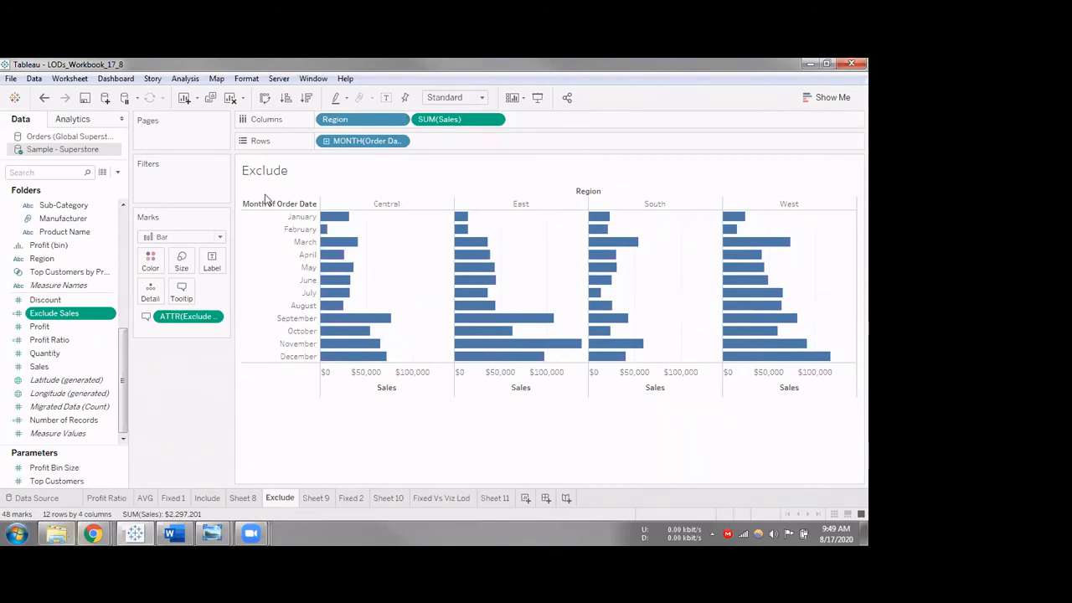
Switch to the LODs folder in Windows Explorer and open the ExcludeLOD.jpg diagram.
key("alt+Tab")
left_click(201, 168)
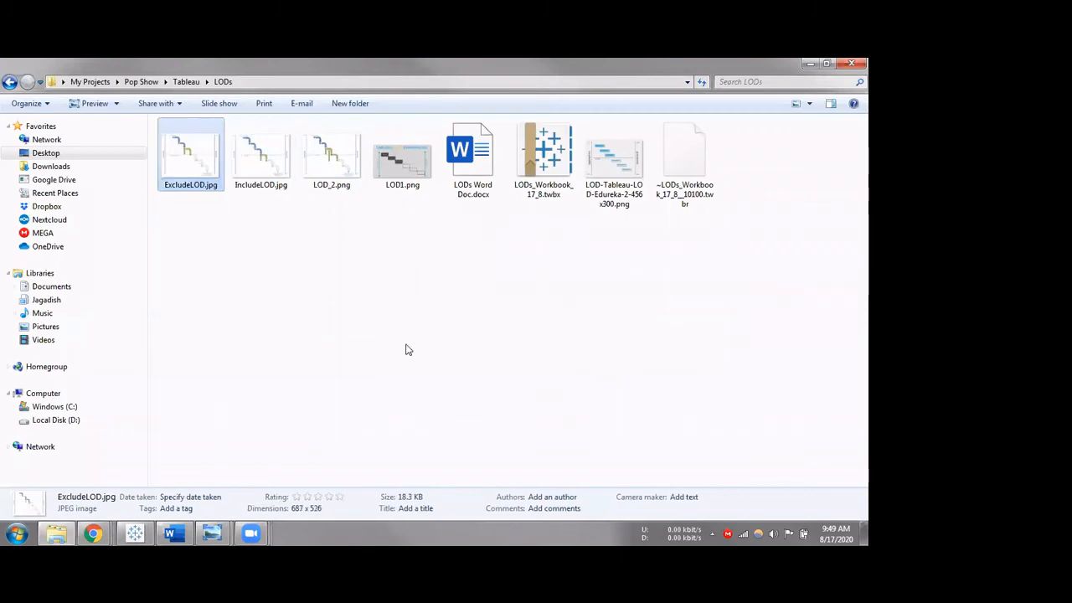
key("Return")
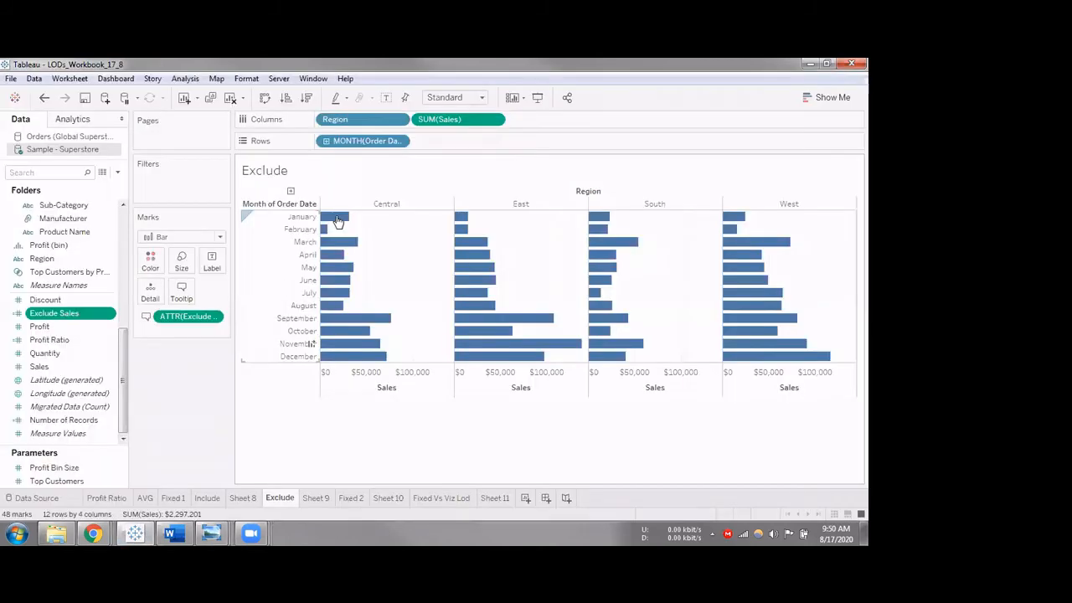
Back in Tableau, compare Sales and Exclude Sales in the tooltips of the January bars across the regions.
mouse_move(337, 220)
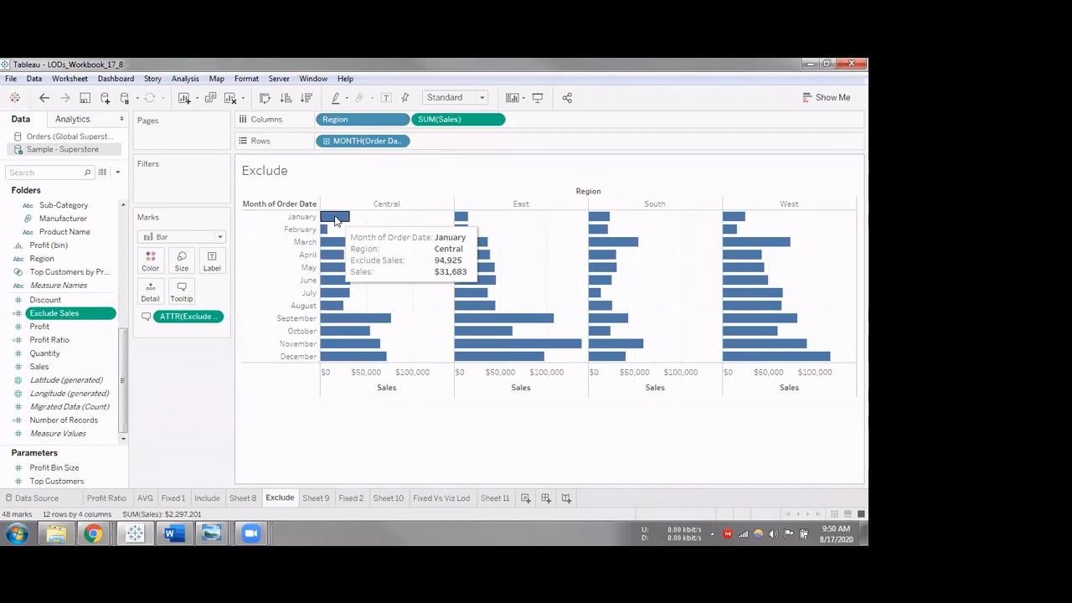
mouse_move(460, 221)
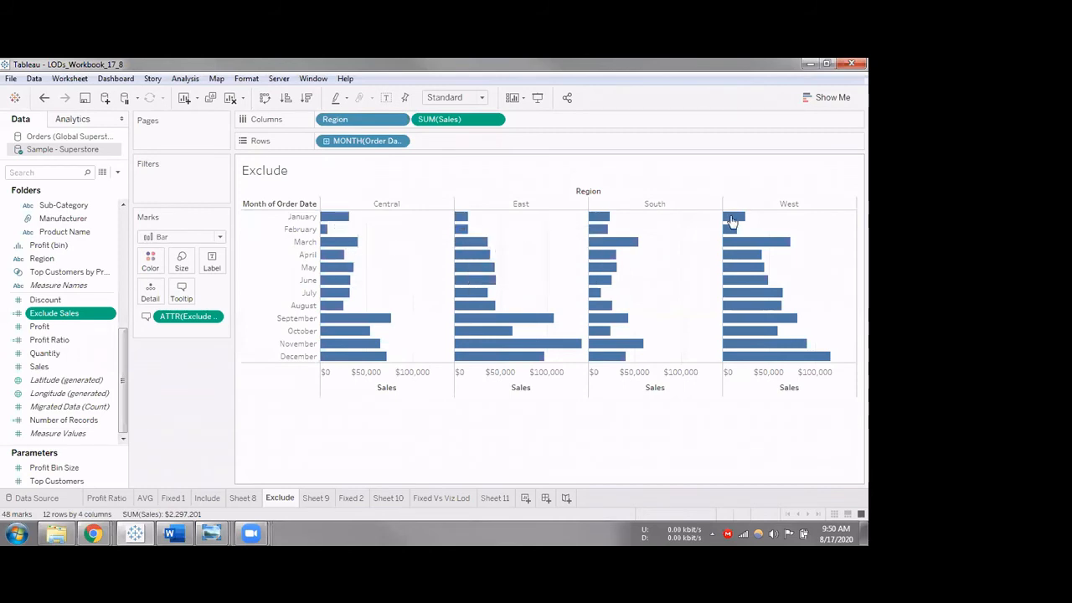
mouse_move(733, 220)
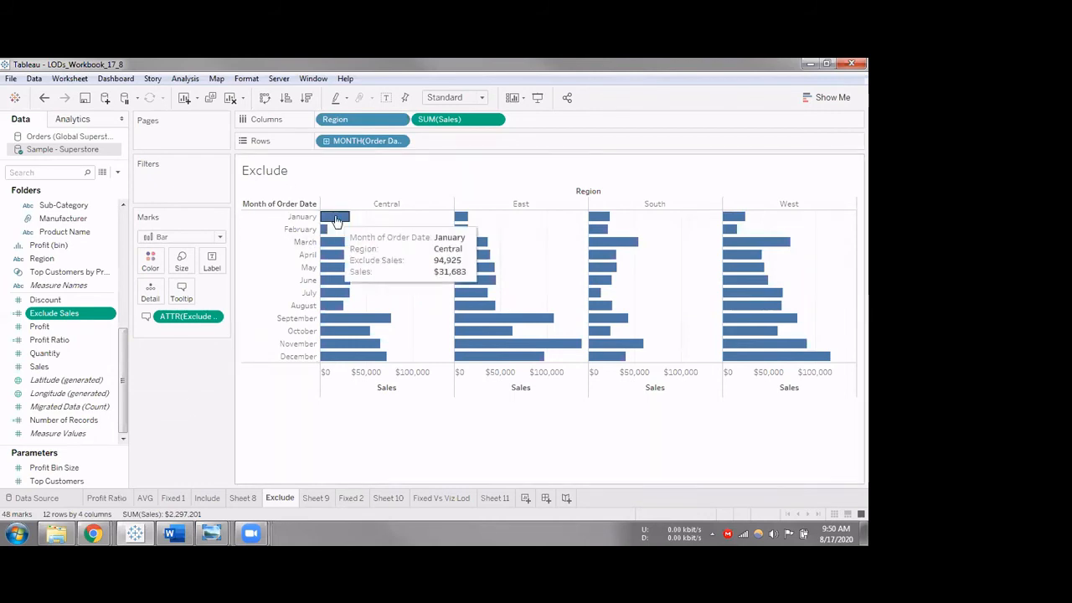
mouse_move(344, 245)
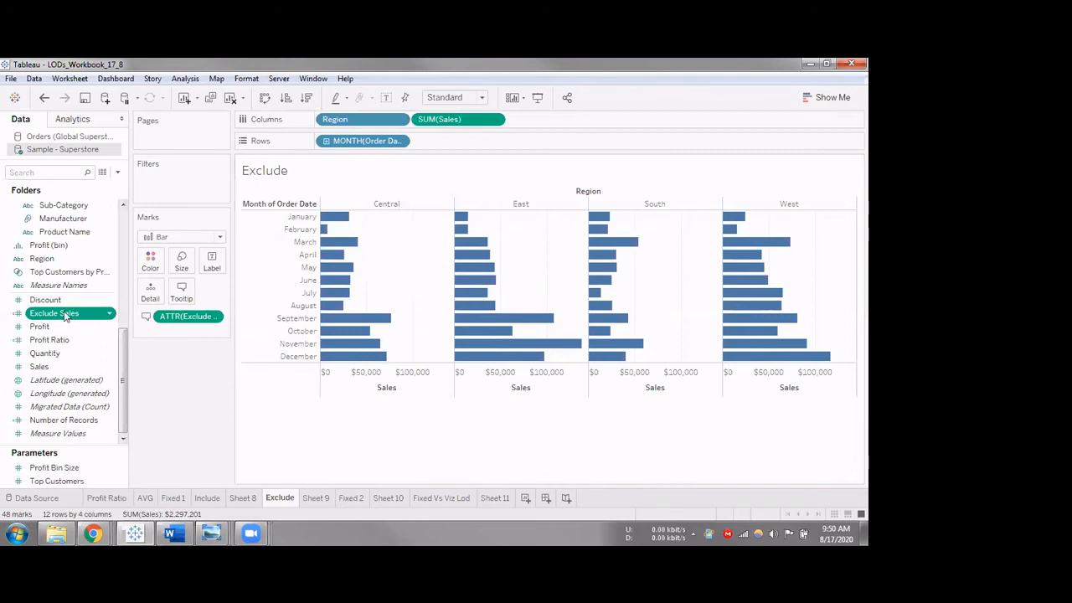
Replace Sales with Exclude Sales on Columns to compare monthly bars across regions, and put Sales back in its place.
left_click_drag(67, 315, 451, 119)
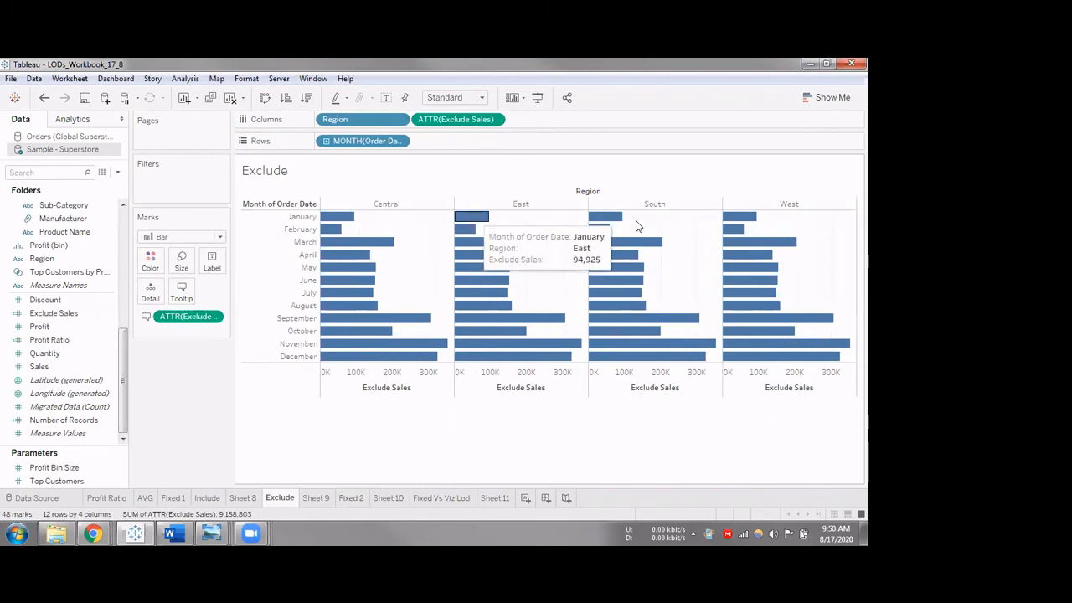
left_click(40, 326)
left_click_drag(47, 366, 441, 124)
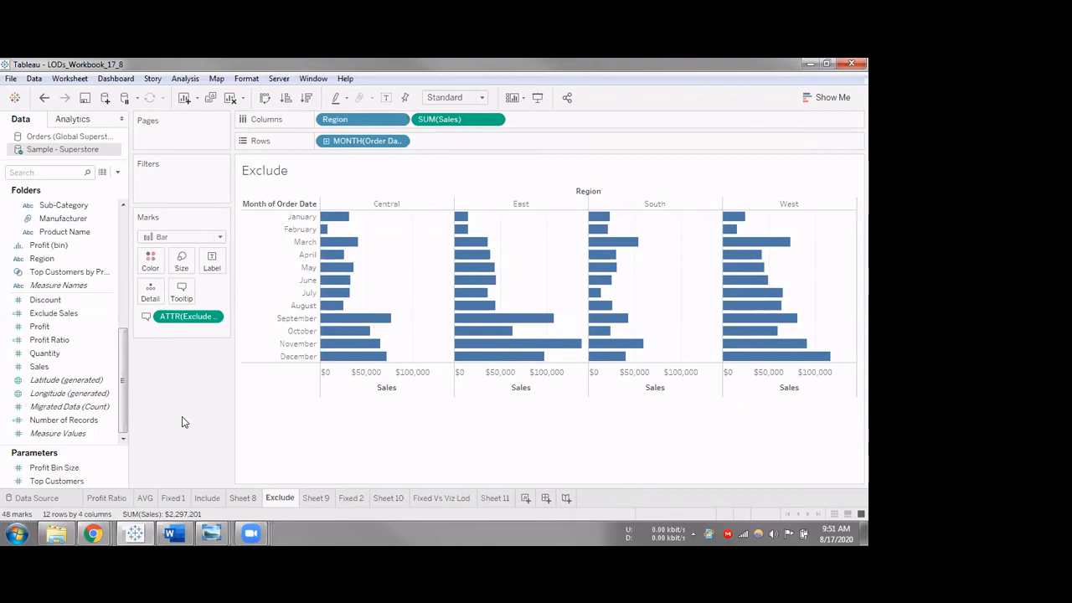
Switch to the Fixed 2 worksheet and review each customer's order years against the customer joining year.
left_click(317, 500)
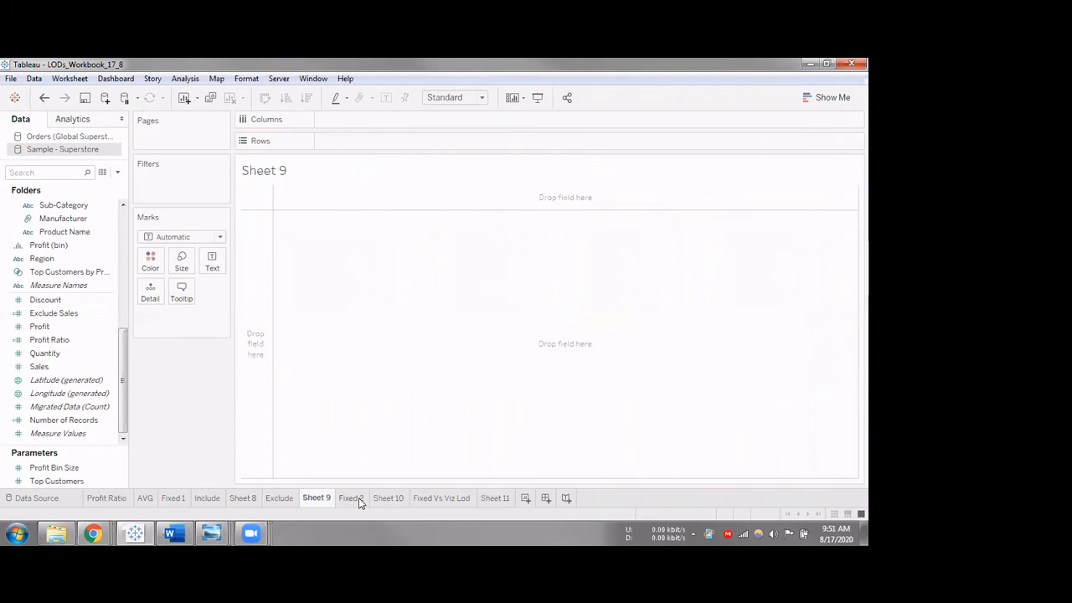
left_click(351, 498)
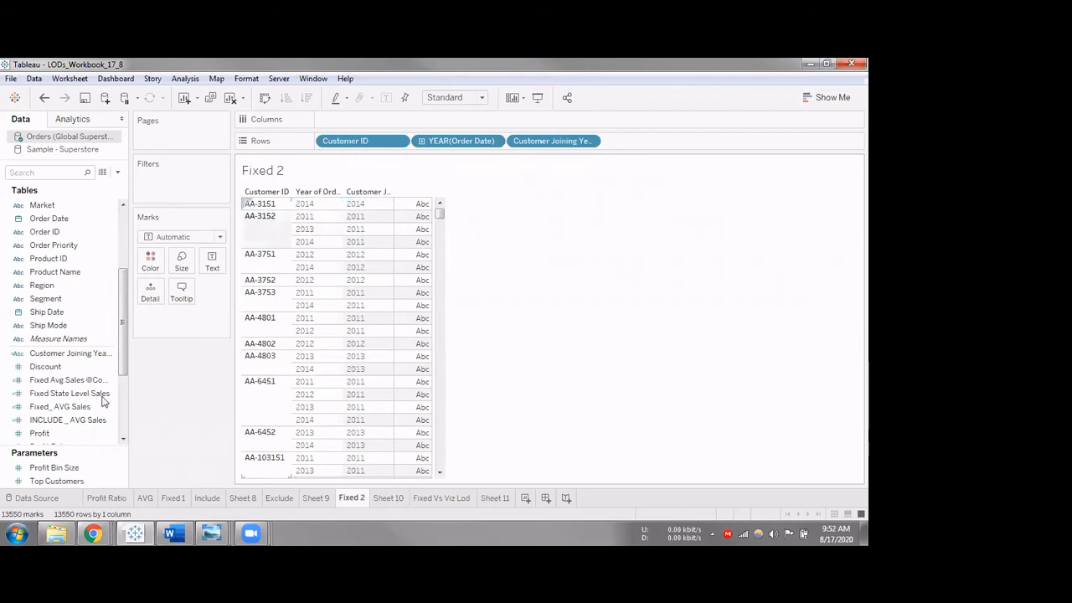
left_click(67, 324)
left_click(65, 287)
left_click(71, 366)
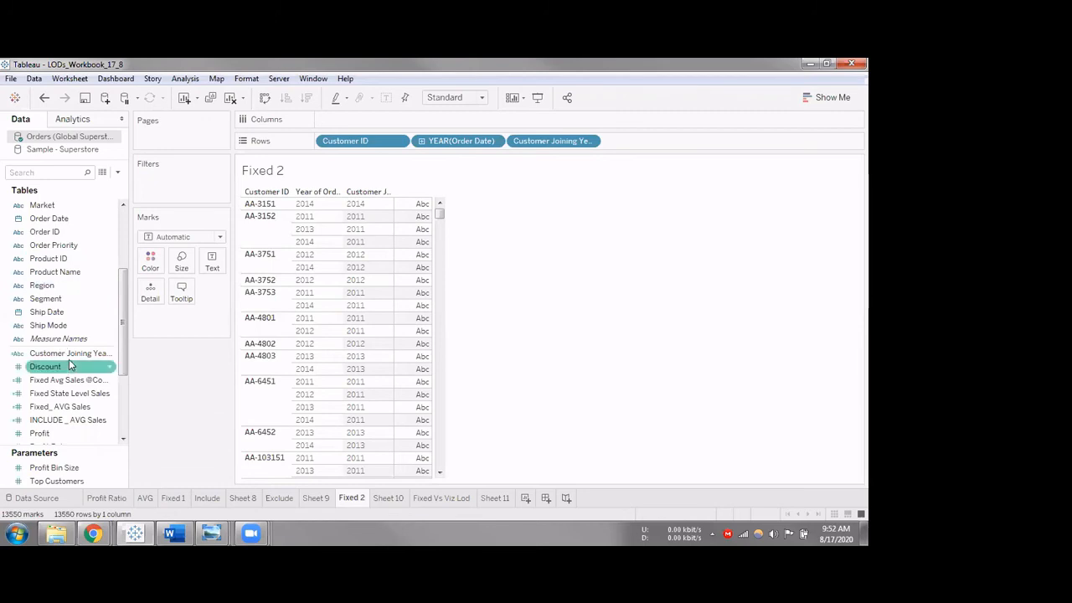
Examine the FIXED [Customer ID] expression with the minimum order year in the Customer Joining Year calculation, and close the editor.
right_click(69, 352)
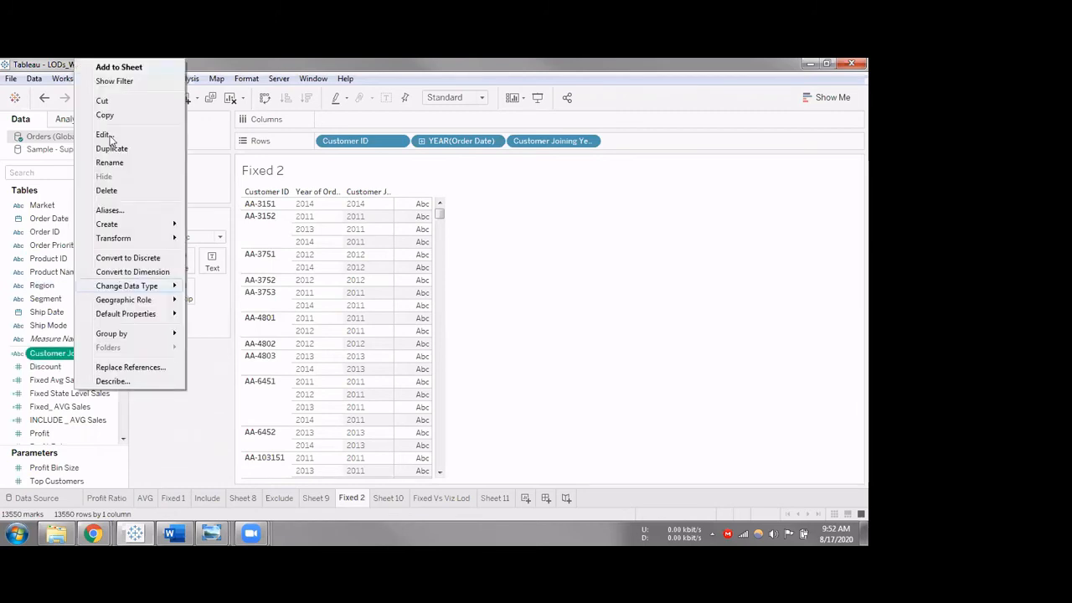
left_click(104, 135)
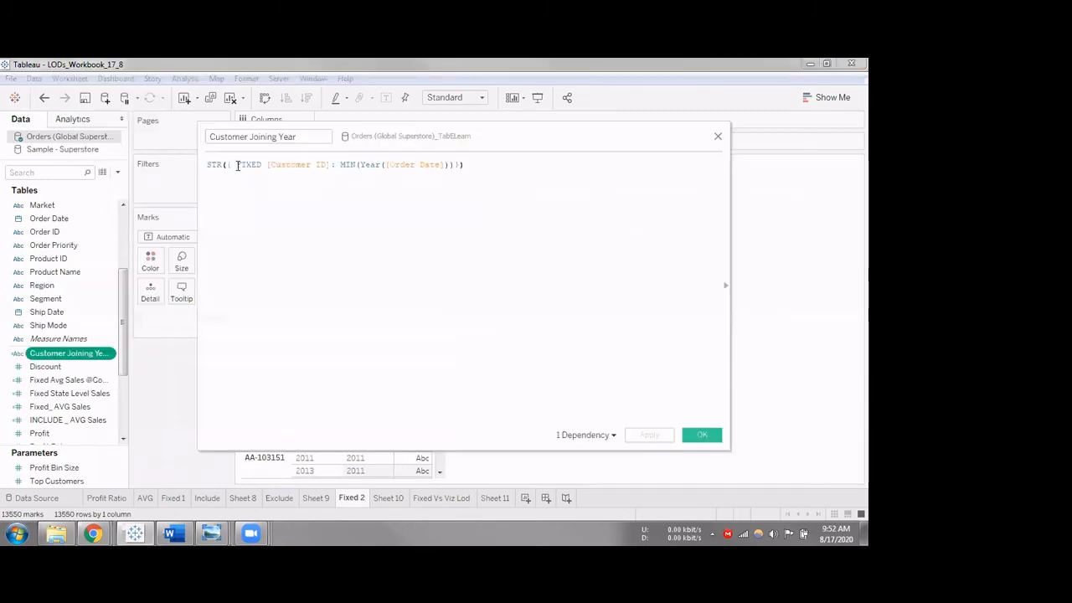
left_click_drag(238, 164, 324, 165)
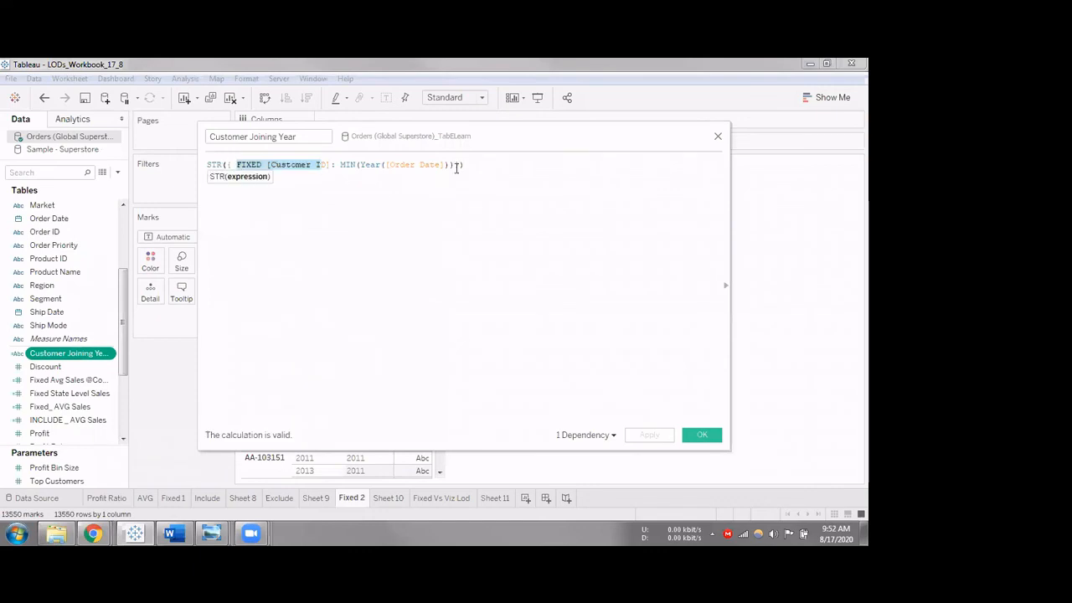
left_click_drag(457, 167, 452, 203)
left_click(452, 203)
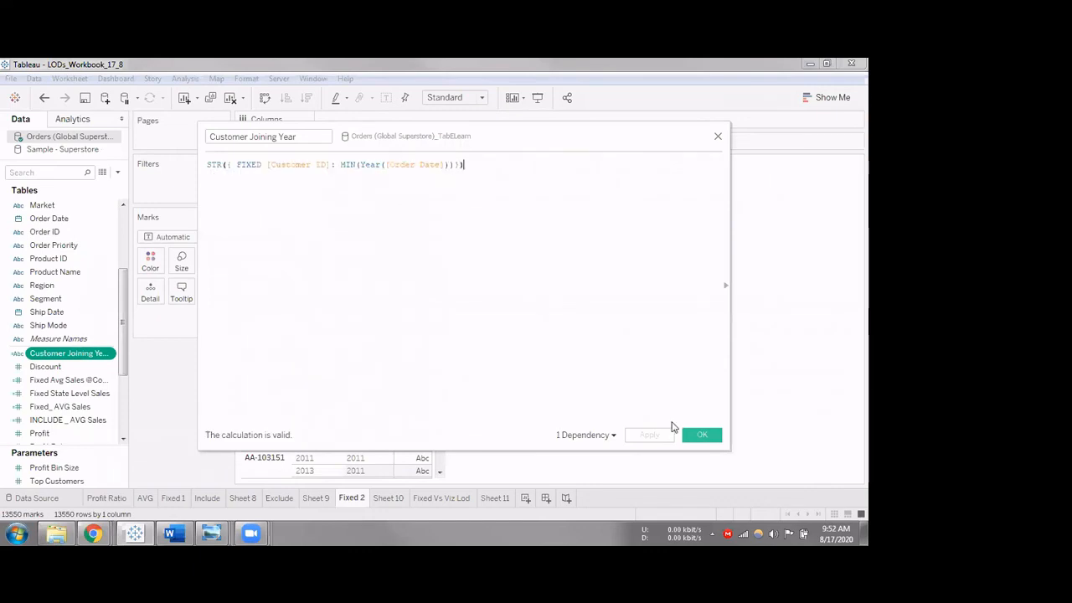
left_click(700, 436)
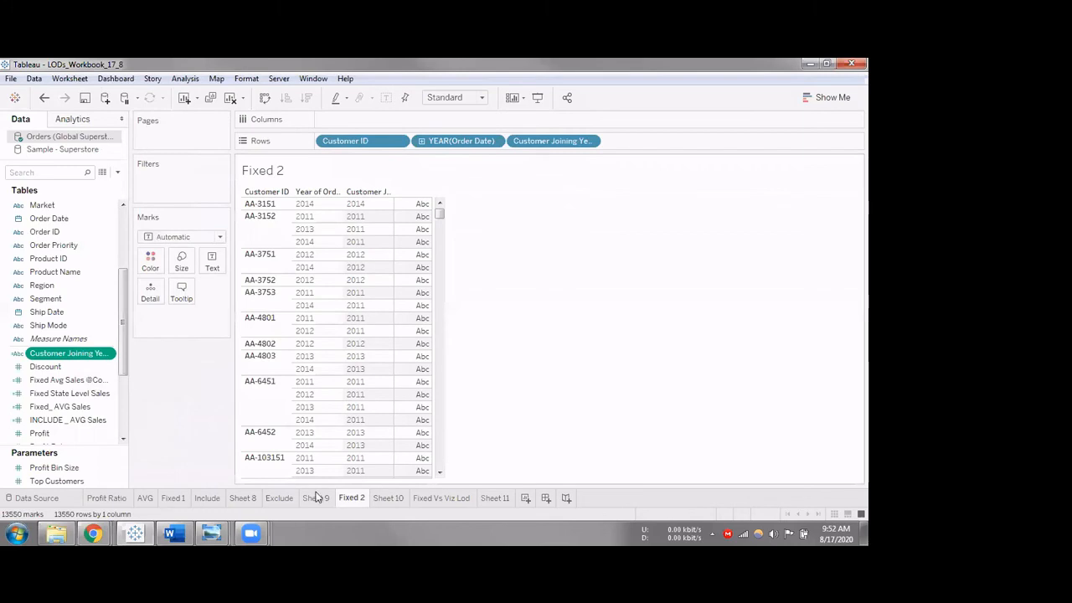
Open the Fixed Vs Viz Lod worksheet and widen the field list to make the longer field names readable.
left_click(381, 501)
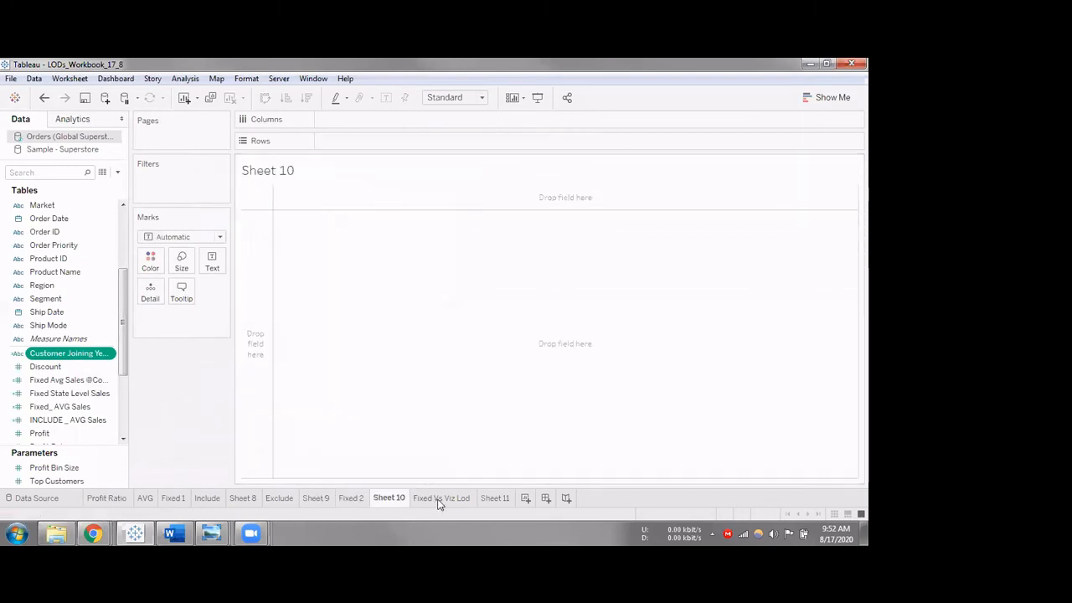
left_click(436, 501)
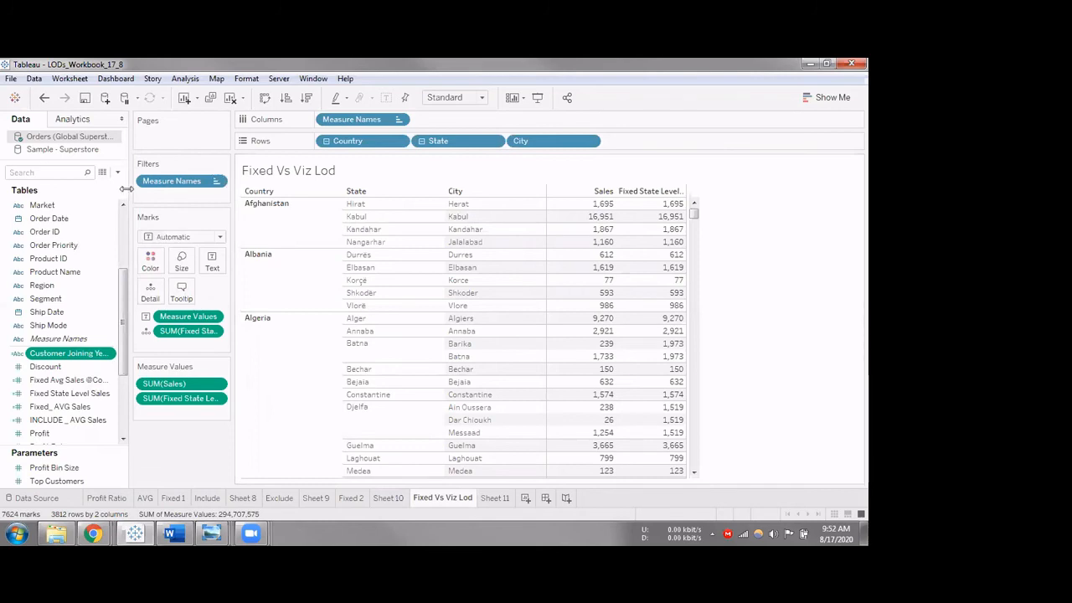
left_click_drag(140, 194, 159, 194)
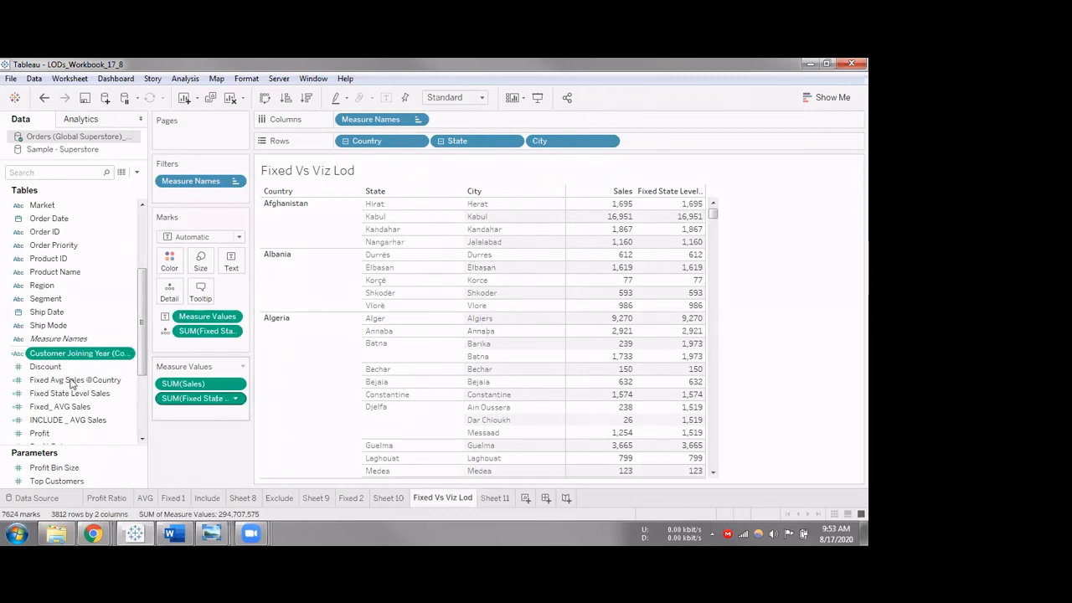
Examine the FIXED [State] expression with summed sales in the Fixed State Level Sales calculation, and close the editor.
scroll(71, 381, "up", 3)
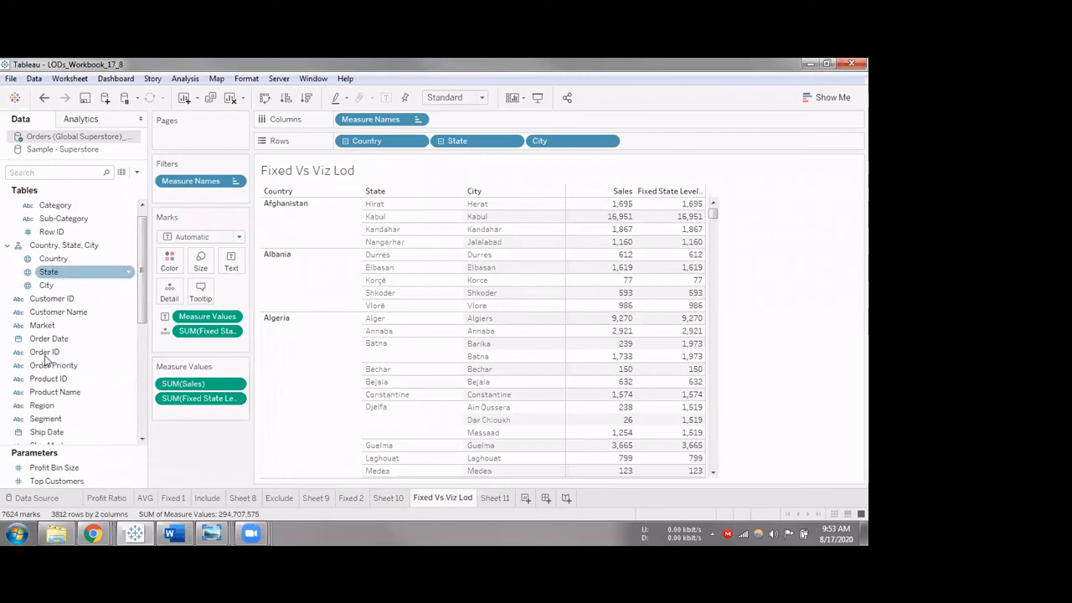
scroll(58, 336, "down", 5)
scroll(73, 298, "down", 1)
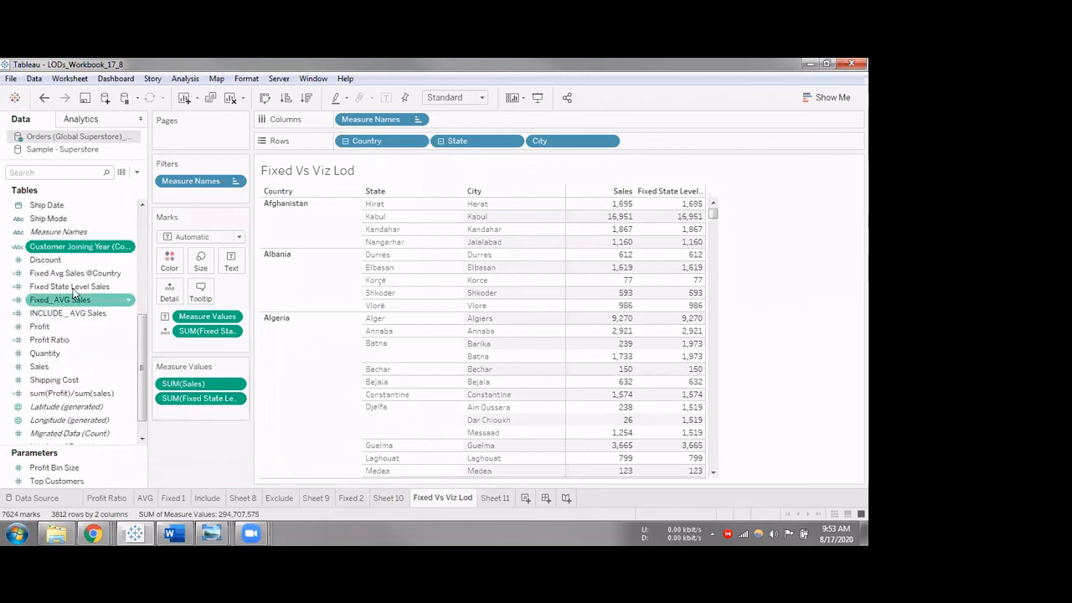
right_click(74, 289)
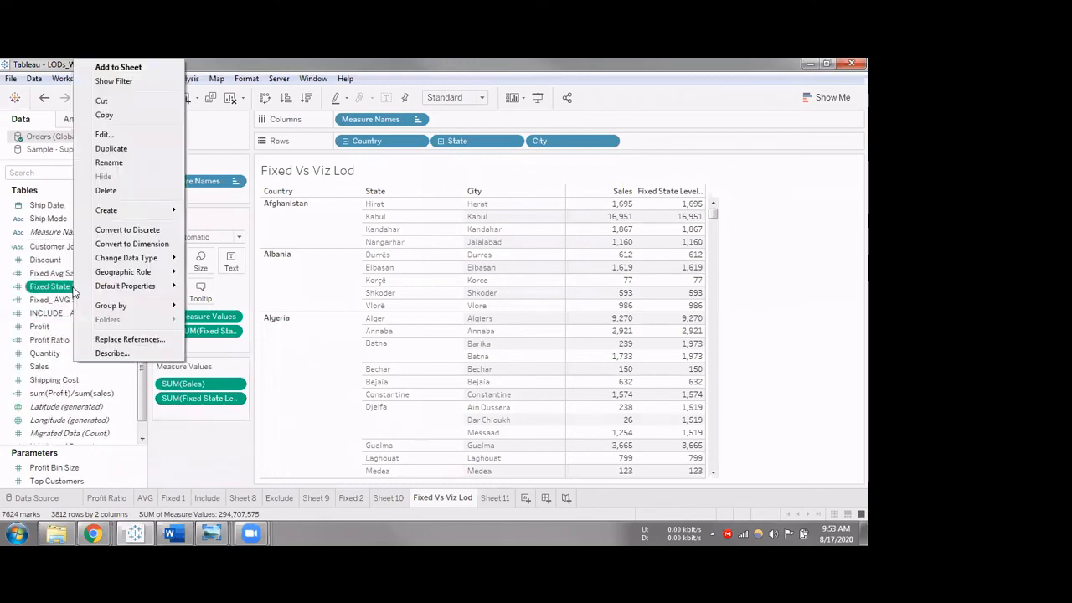
left_click(105, 135)
left_click_drag(456, 127, 491, 220)
key("ctrl+a")
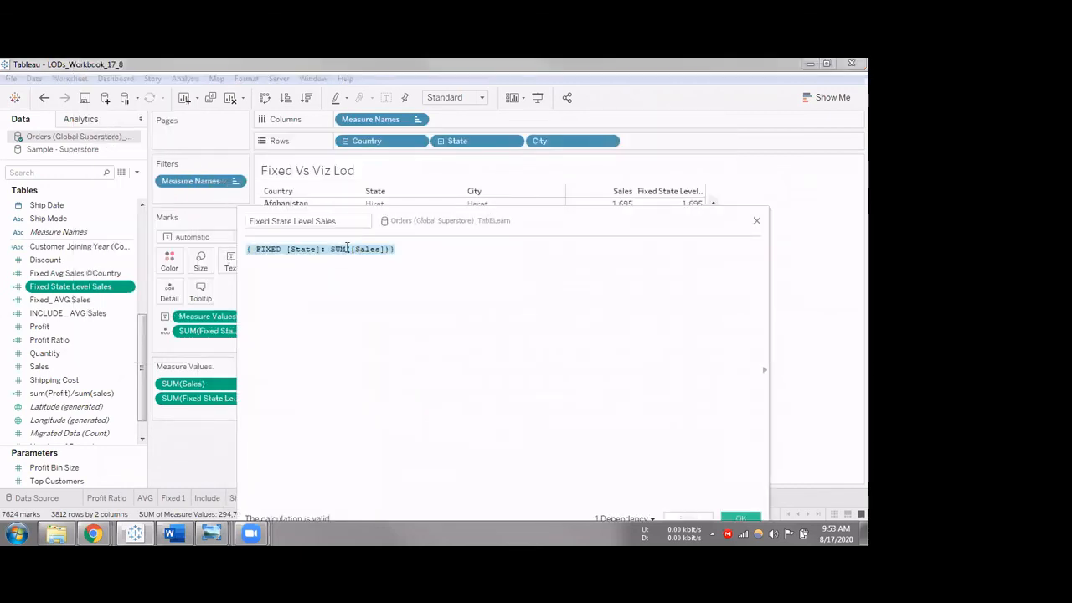
left_click(755, 223)
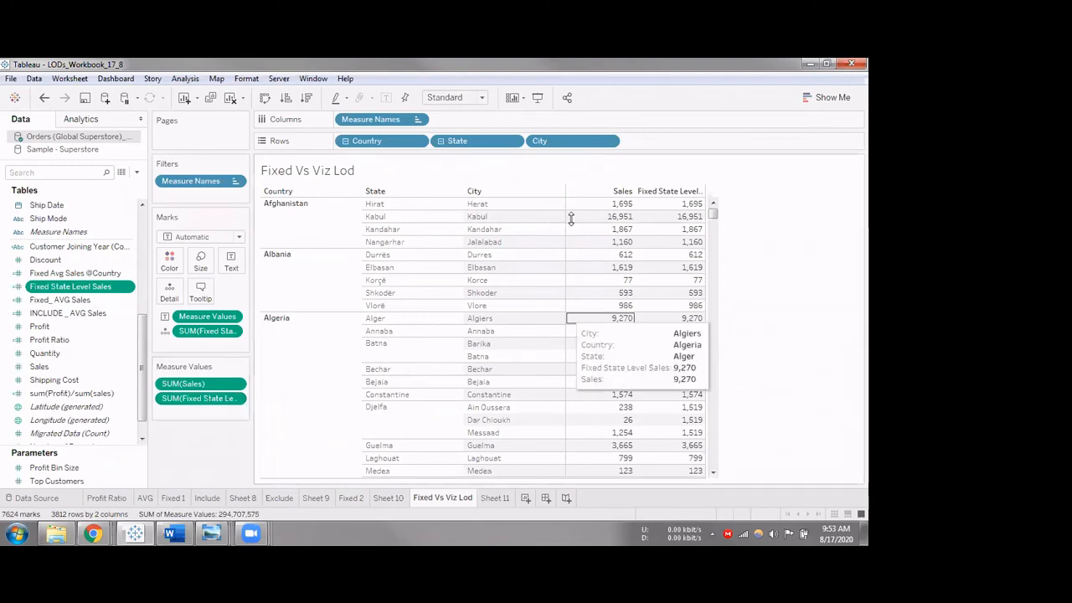
Compare Sales with Fixed State Level Sales across the city rows, including the cities of Djelfa in Algeria.
scroll(426, 305, "down", 2)
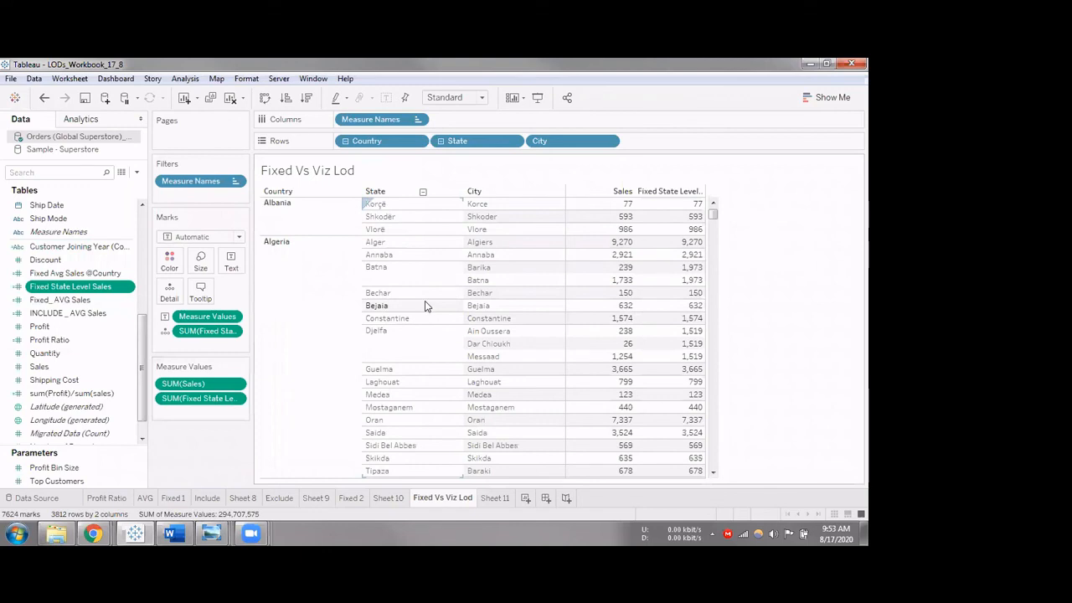
scroll(426, 306, "up", 2)
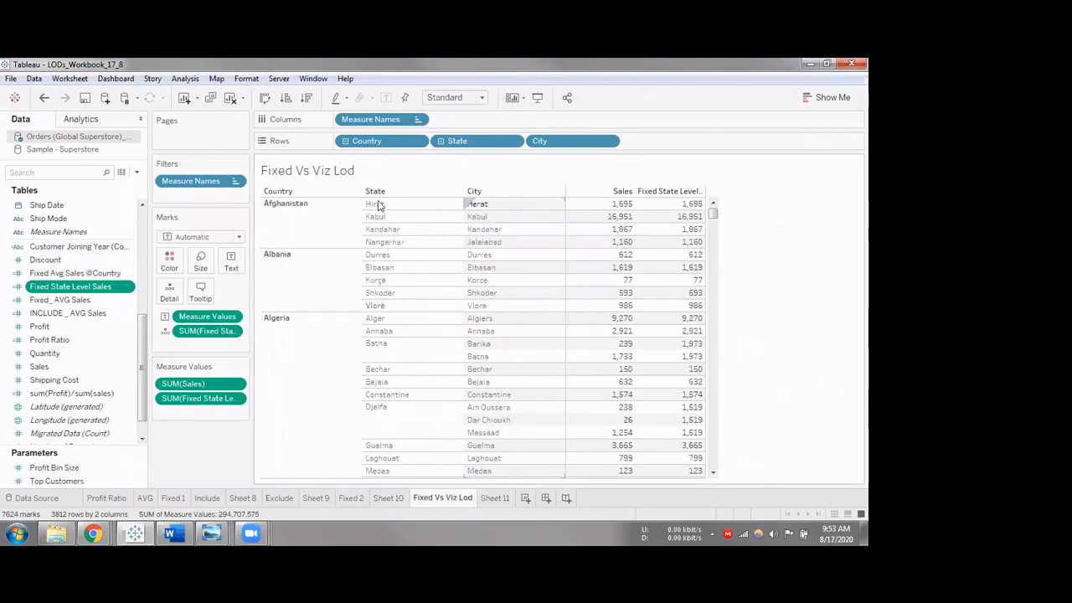
left_click(378, 205)
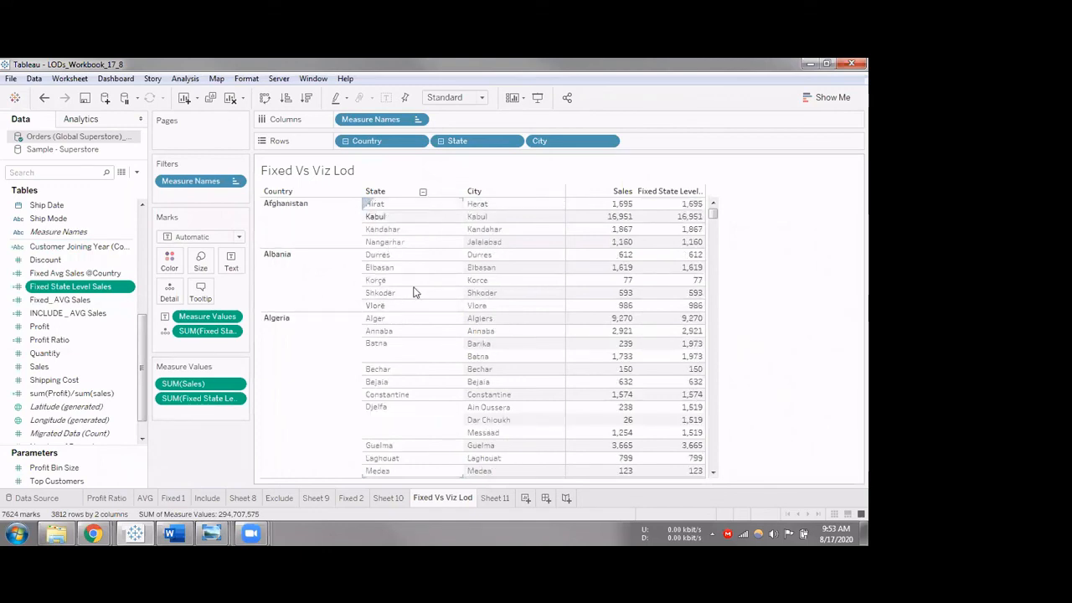
scroll(382, 348, "down", 2)
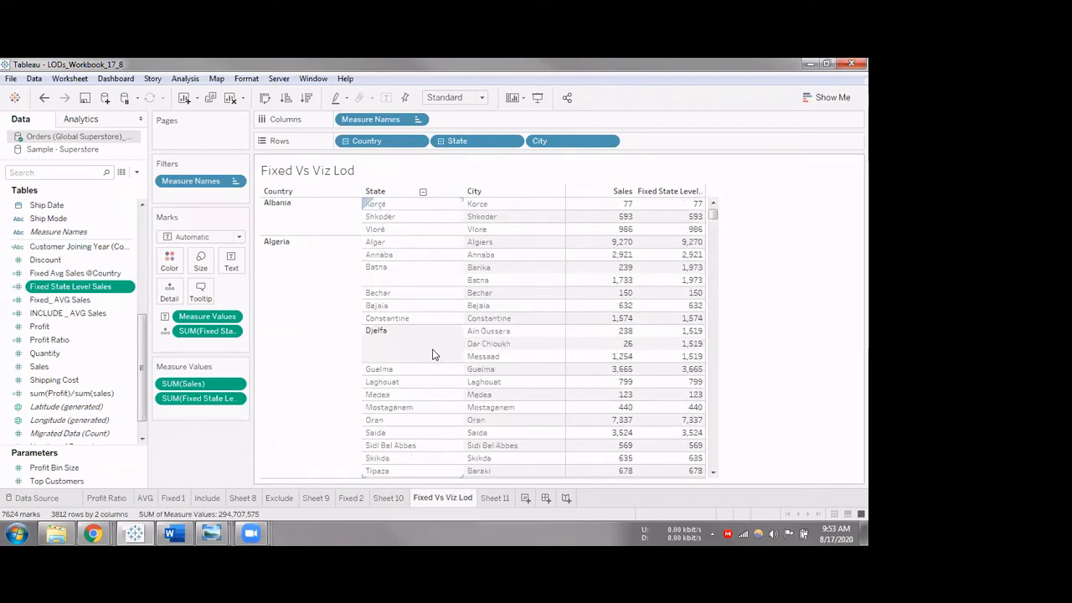
mouse_move(694, 331)
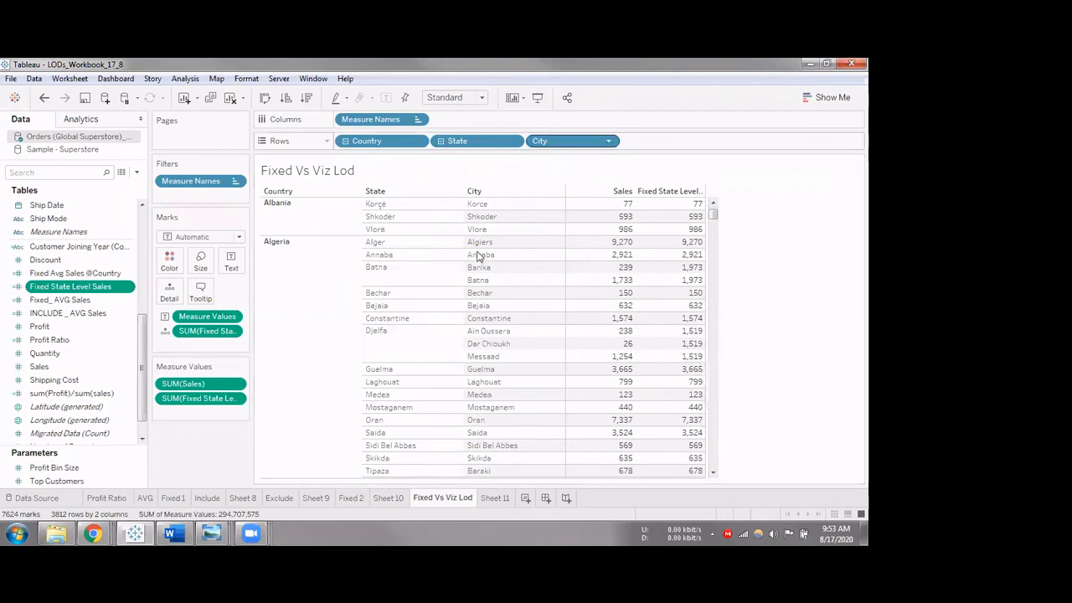
Roll the rows up to State and Country level, comparing Sales with Fixed State Level Sales at each level.
left_click(441, 141)
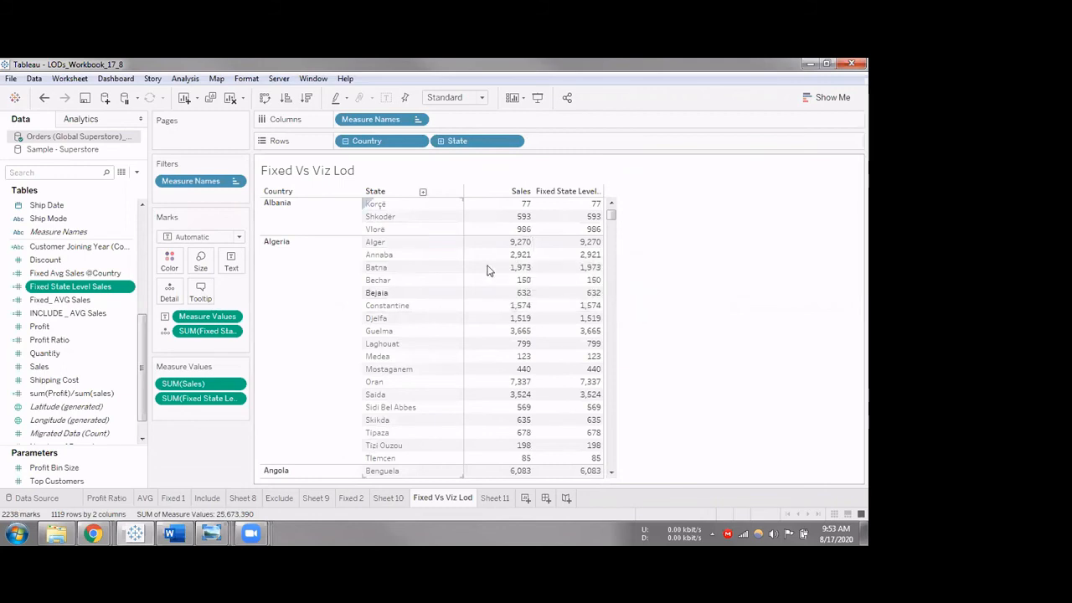
left_click(345, 141)
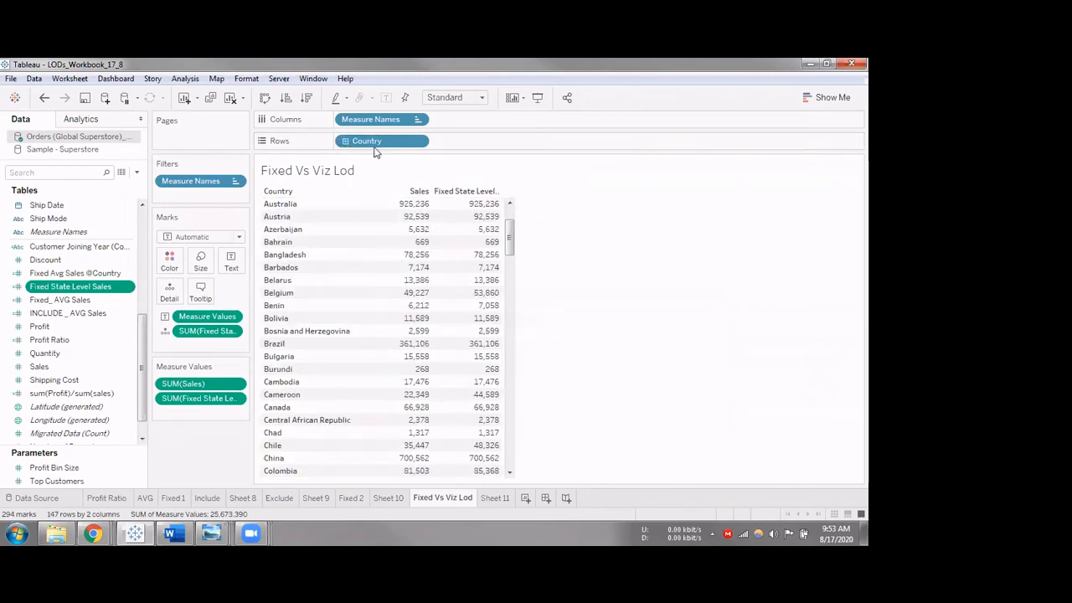
mouse_move(463, 242)
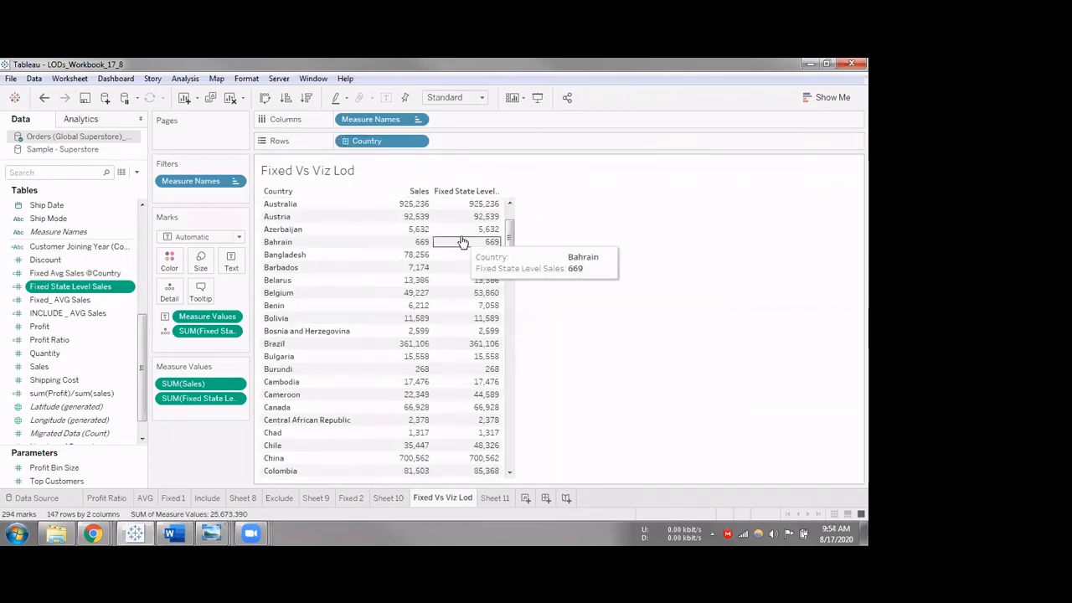
mouse_move(438, 204)
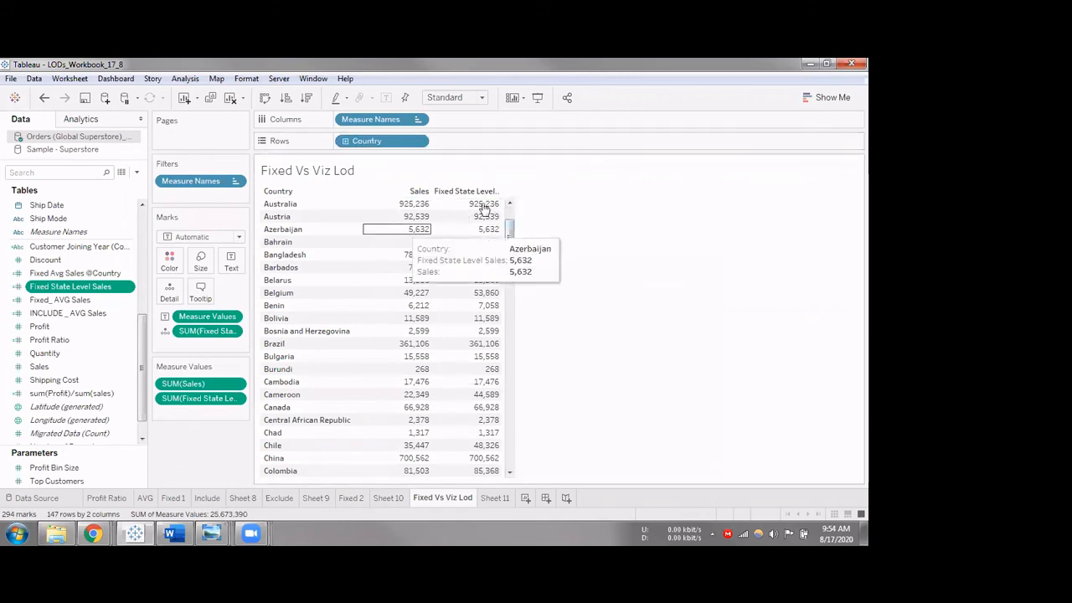
Drill the rows back down from Country to State and City, and check both sales measures for Messaad in Djelfa.
left_click(345, 141)
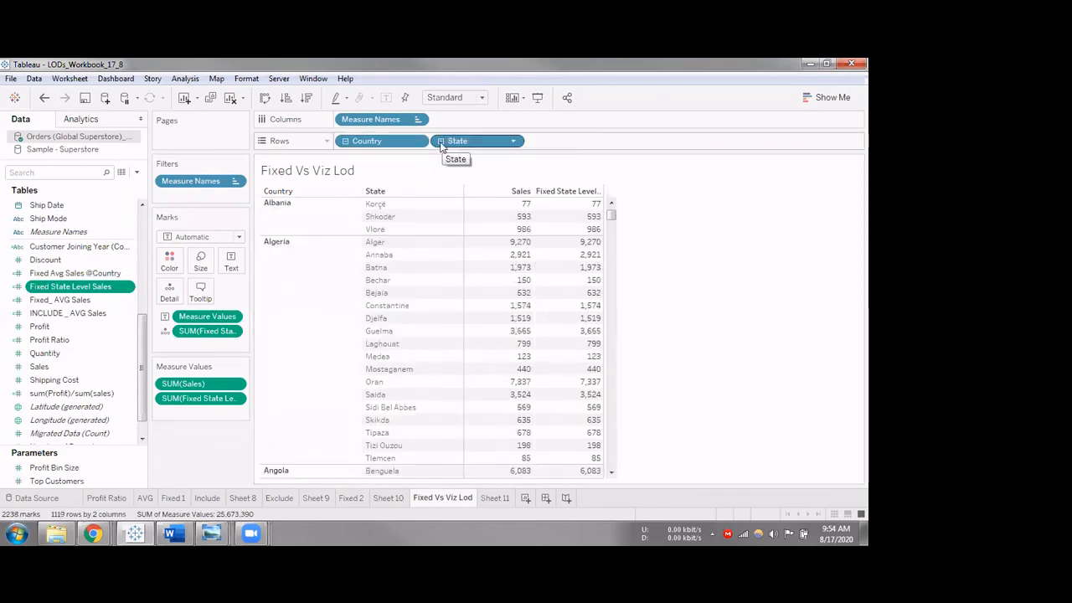
left_click(442, 142)
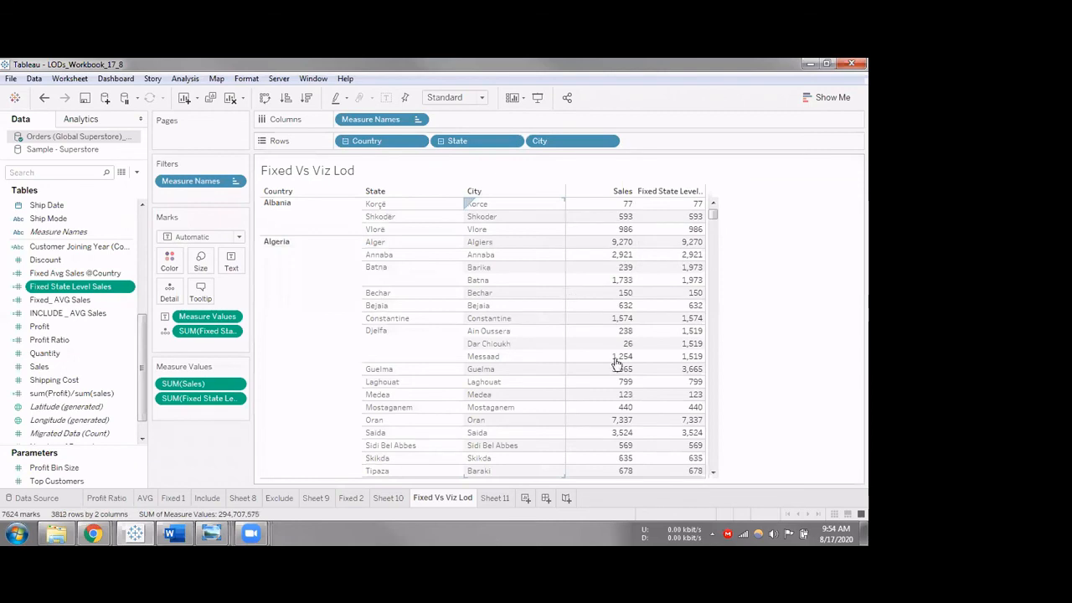
mouse_move(622, 362)
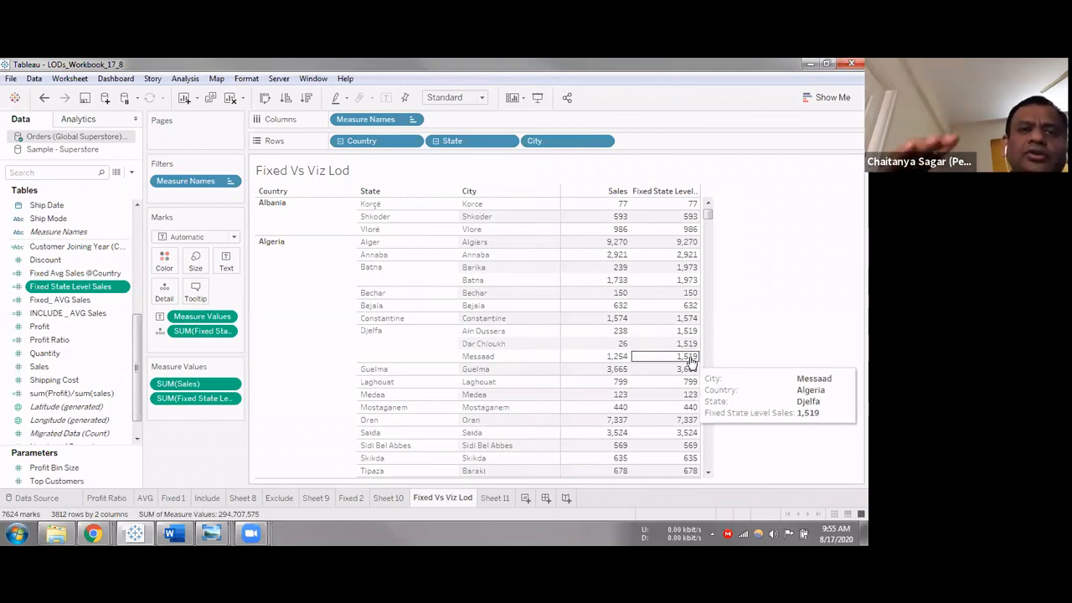
Compare both sales measures at Country level, and drill back down to City level to compare them for the Albanian cities.
left_click(340, 142)
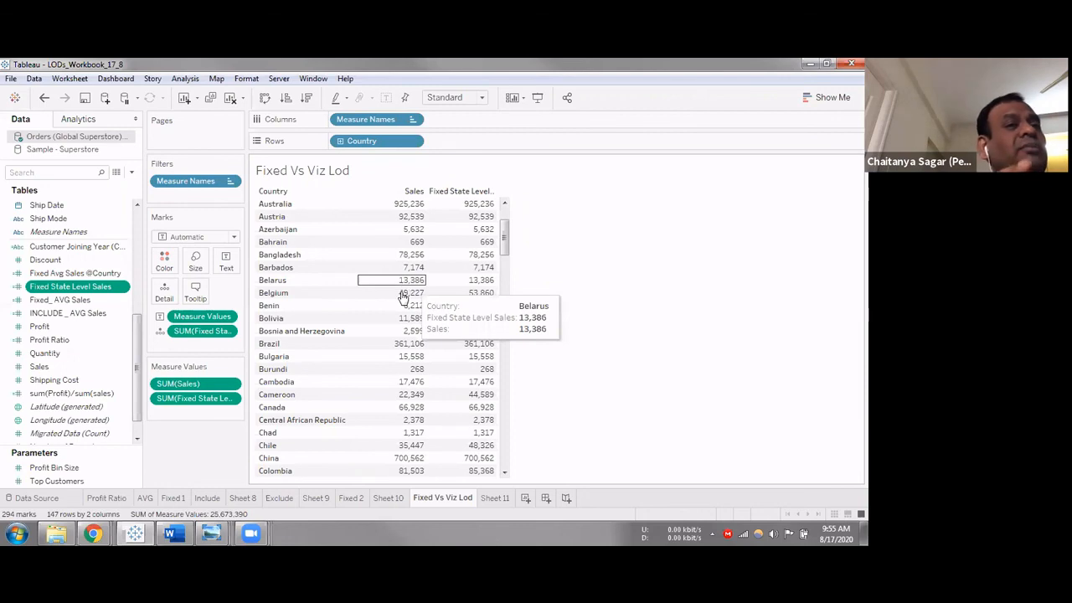
mouse_move(465, 301)
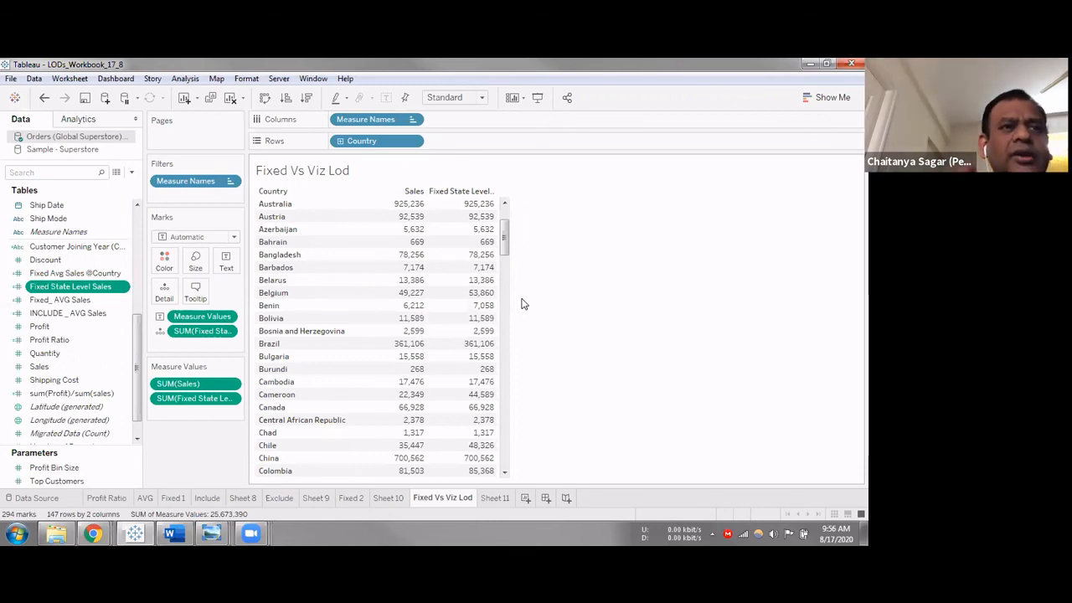
left_click(340, 141)
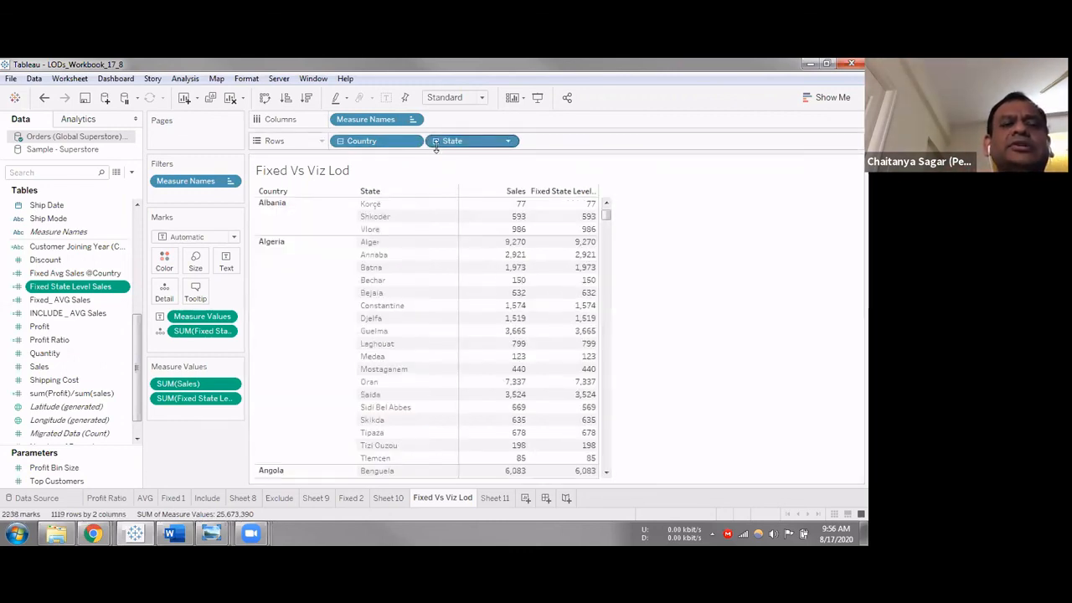
left_click(436, 141)
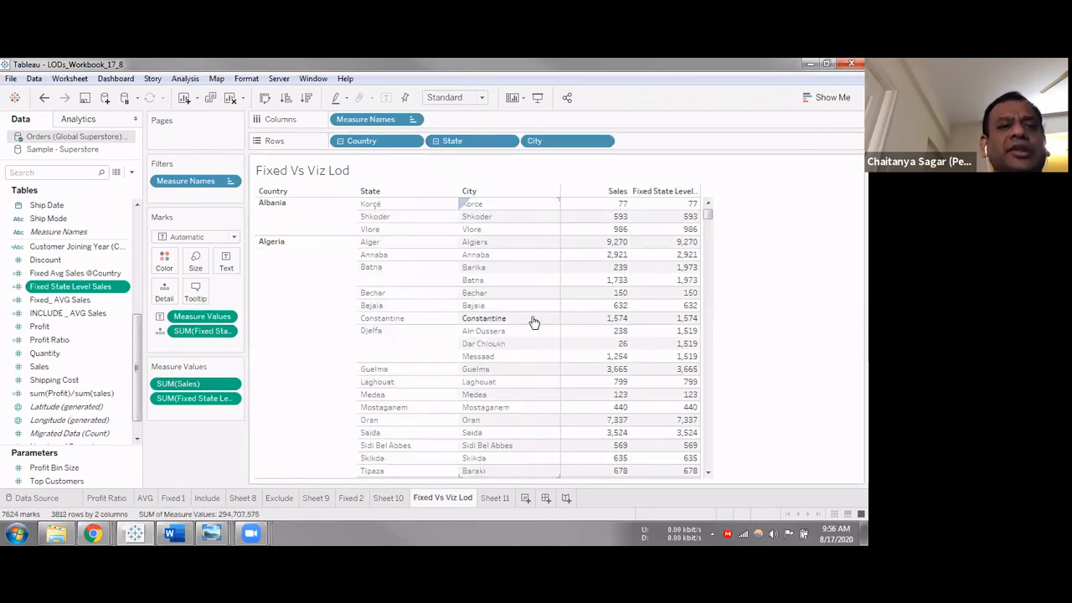
mouse_move(632, 336)
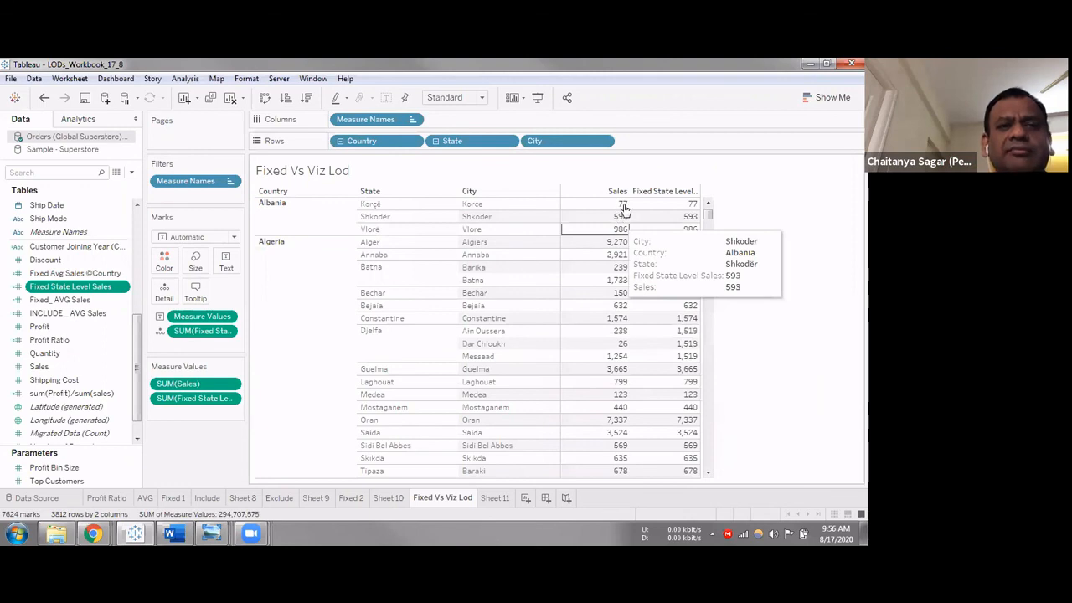
mouse_move(657, 211)
mouse_move(587, 209)
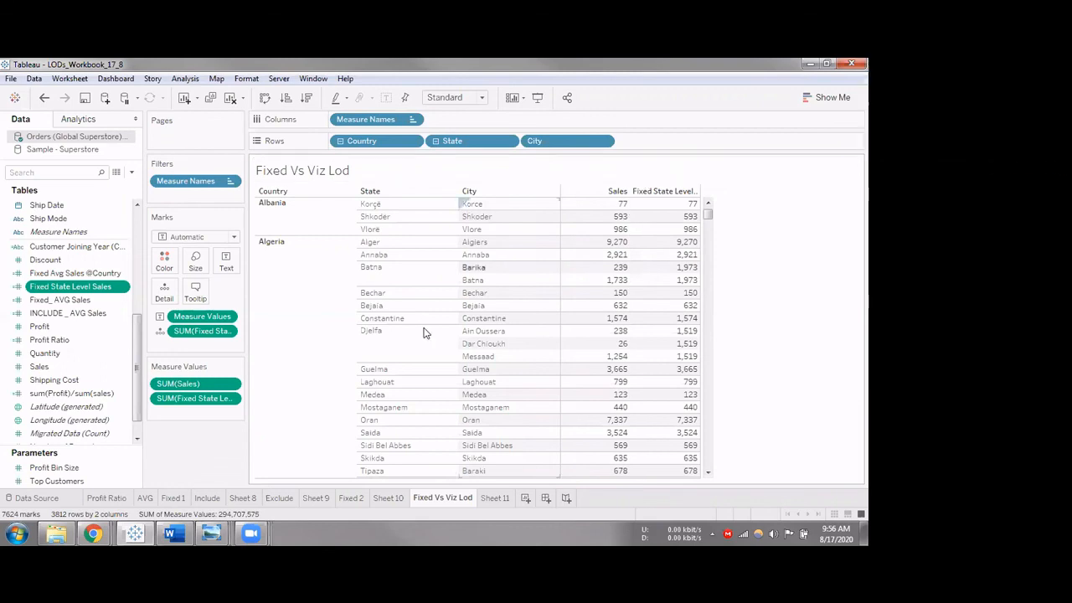
Review Sales against Fixed State Level Sales in the Djelfa city rows, and look through the available data fields.
scroll(424, 332, "down", 2)
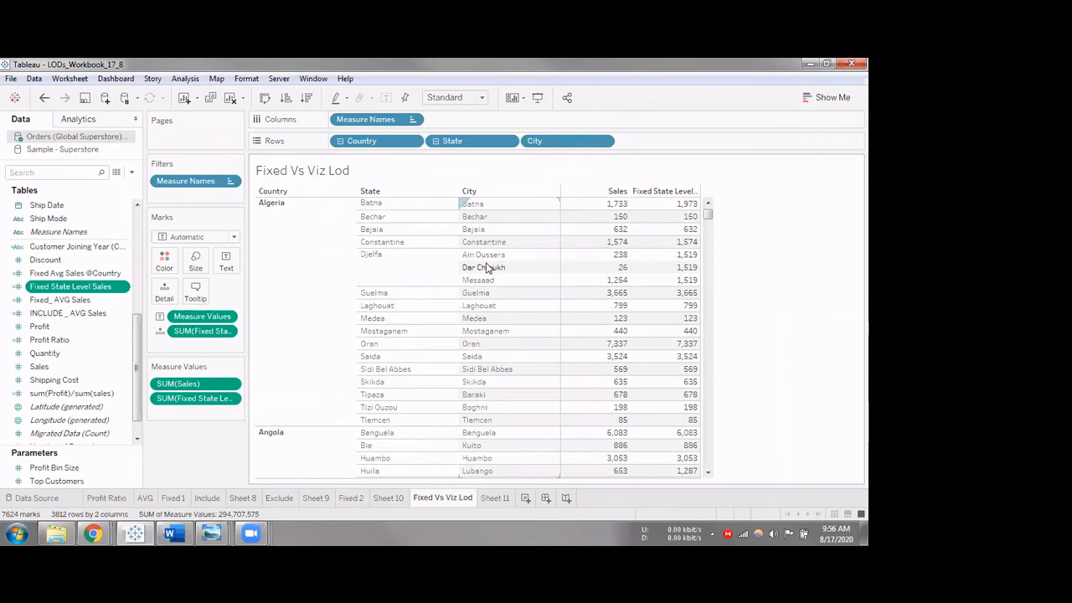
mouse_move(690, 282)
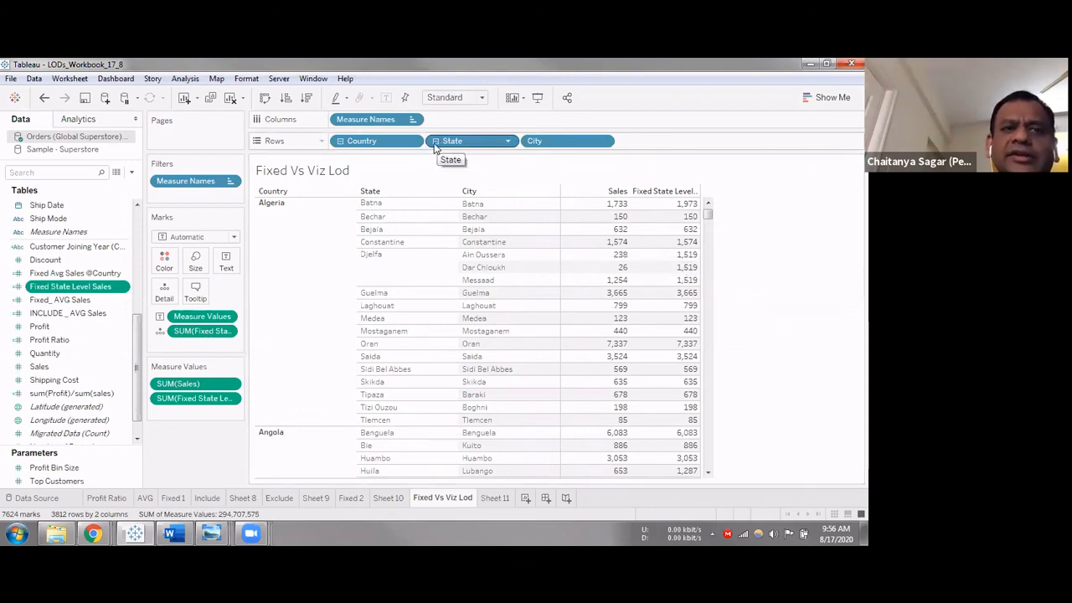
left_click(586, 142)
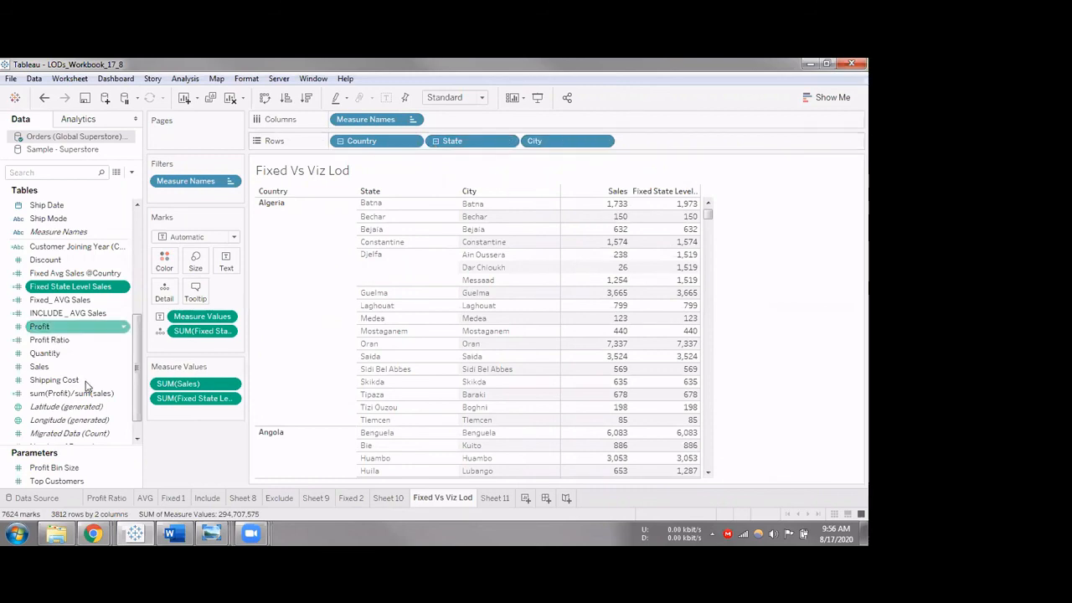
scroll(67, 383, "down", 1)
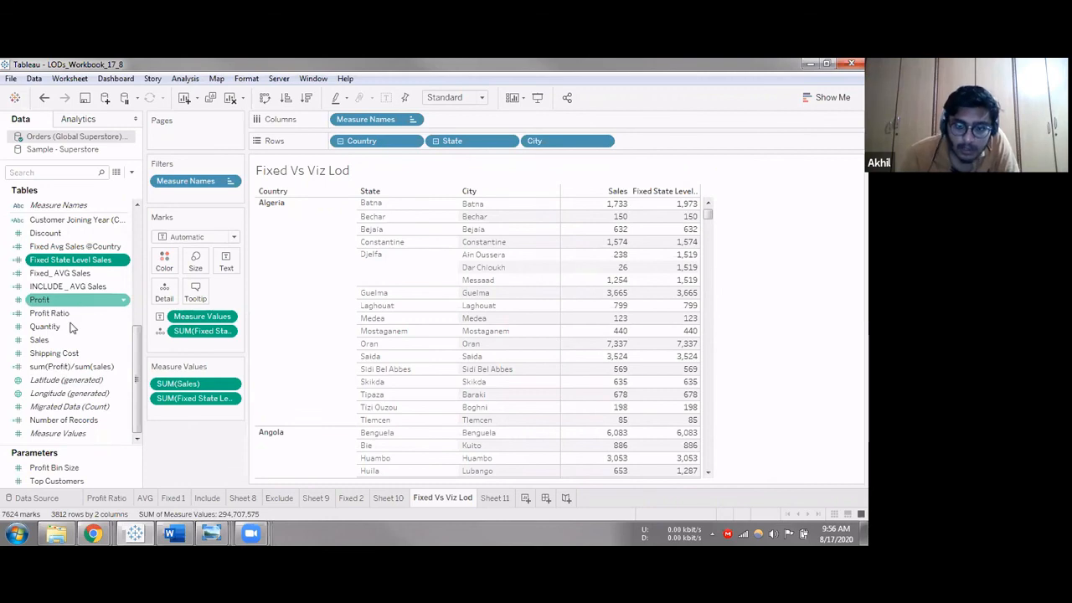
scroll(71, 306, "up", 3)
scroll(71, 331, "up", 3)
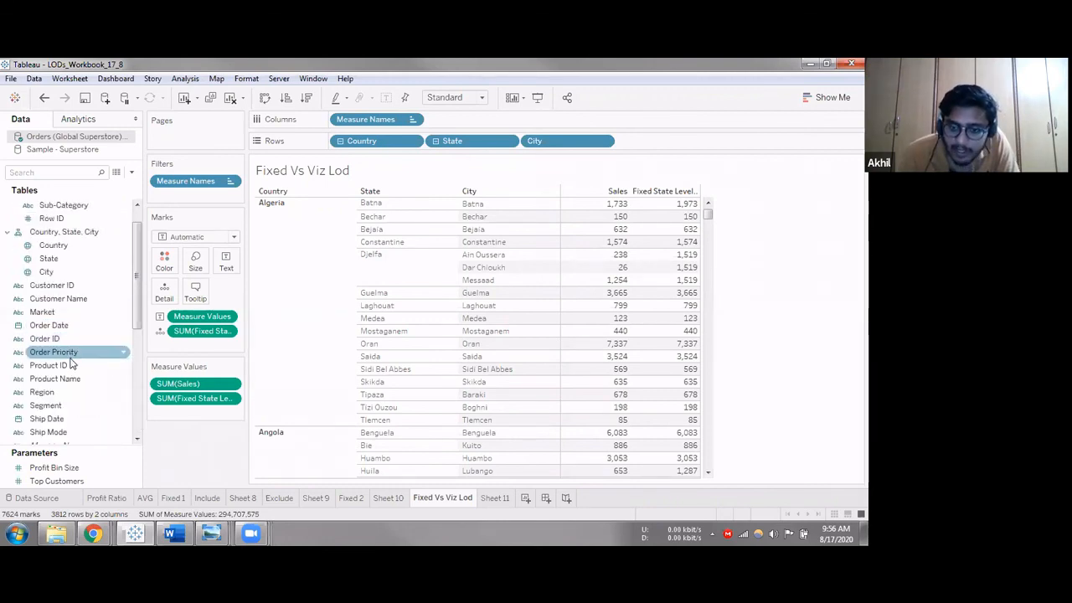
scroll(83, 354, "down", 2)
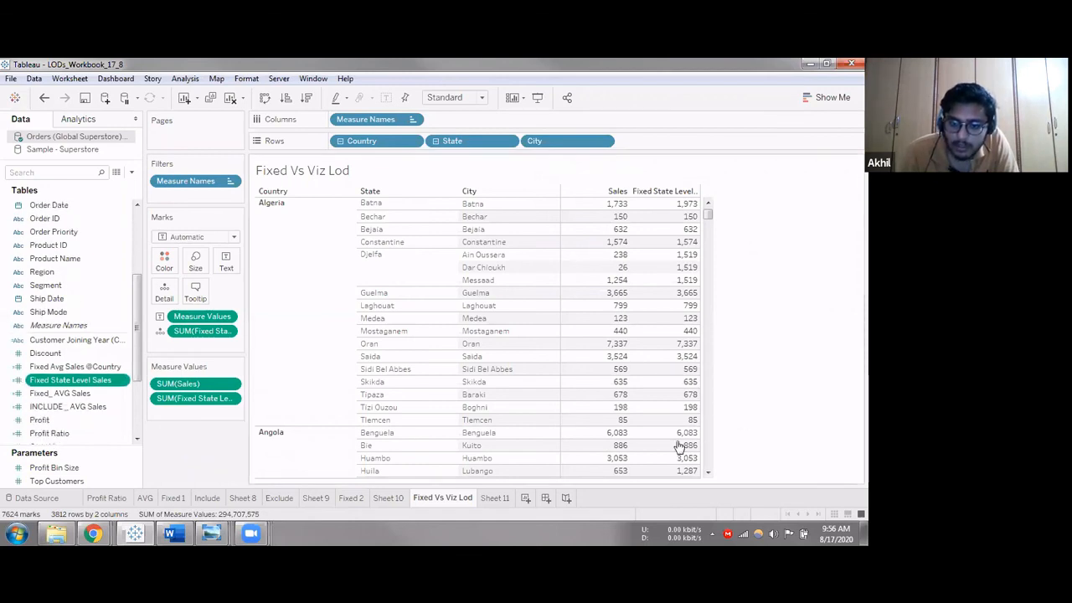
Open the full underlying data behind the Fixed State Level Sales value for Lubango in Huila, Angola.
scroll(574, 427, "down", 3)
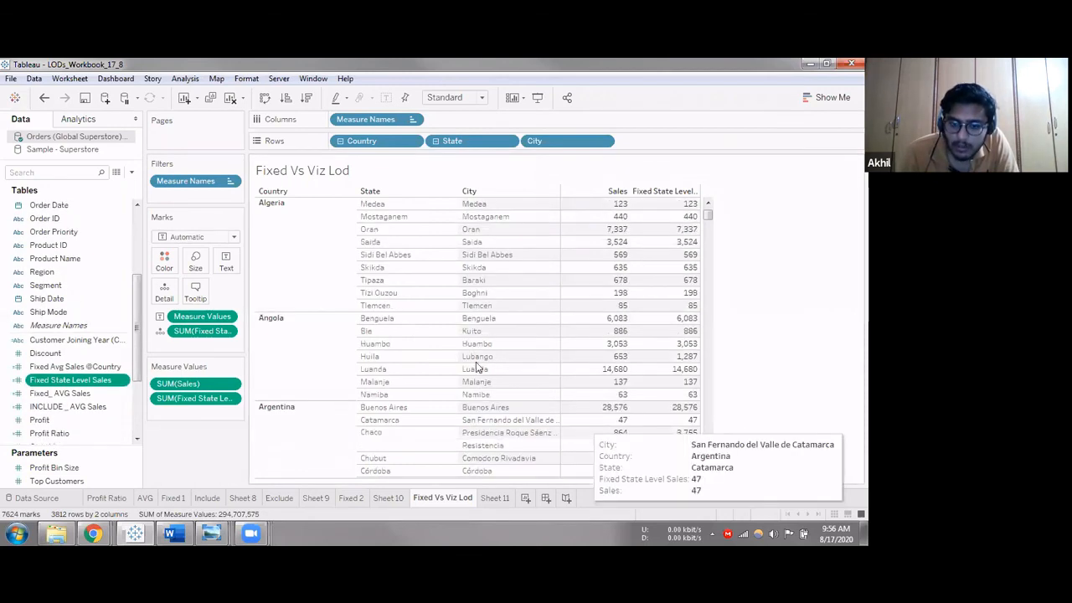
right_click(687, 357)
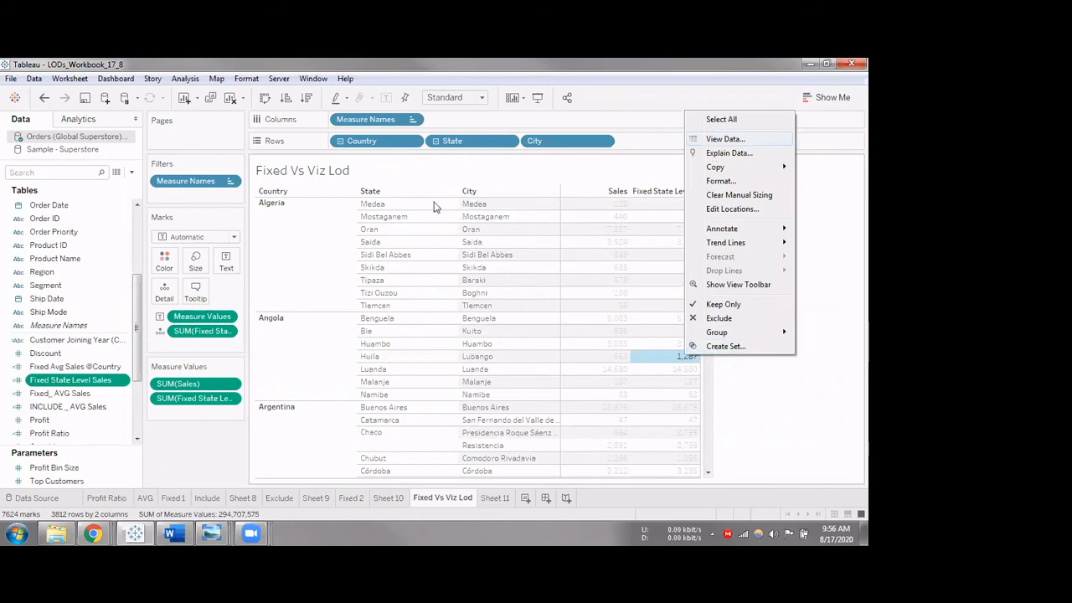
key("Return")
left_click(255, 415)
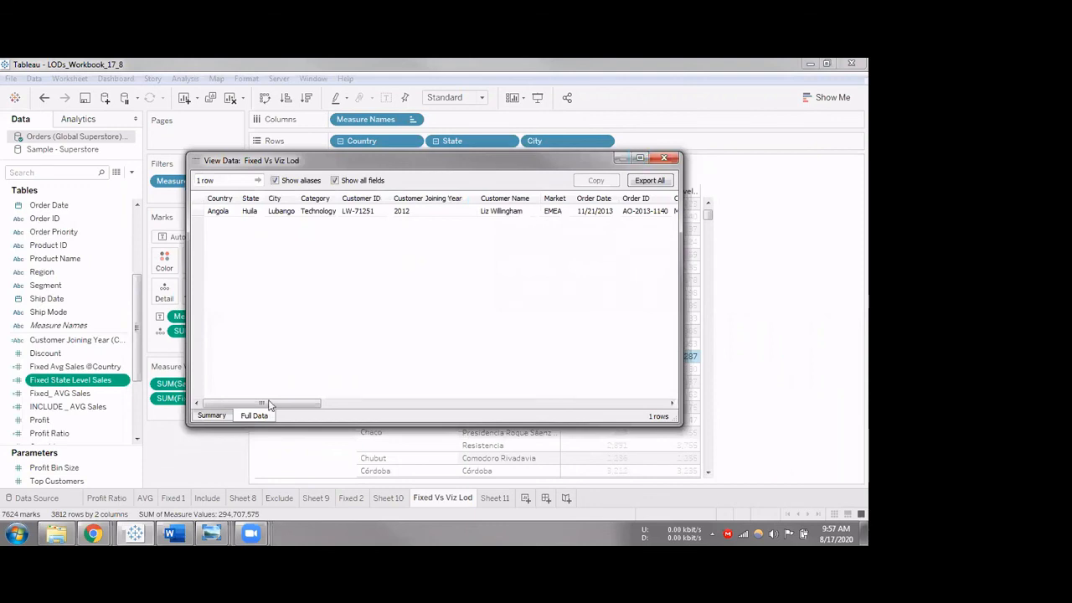
Compare Sales with Fixed State Level Sales in the underlying Lubango record, and close the data window.
left_click_drag(268, 405, 243, 419)
left_click_drag(312, 419, 592, 420)
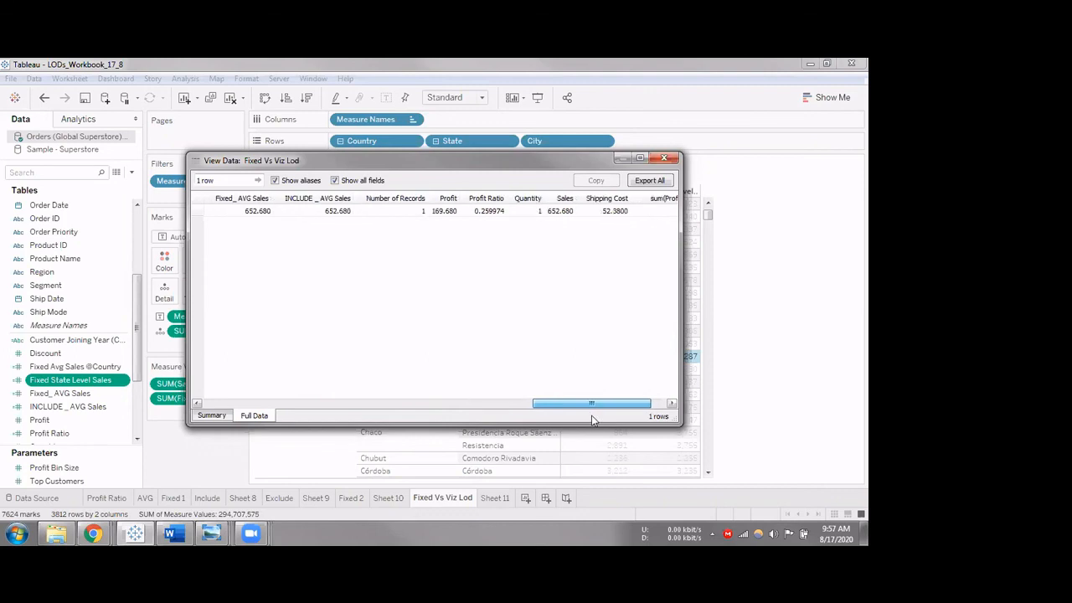
left_click_drag(593, 421, 581, 426)
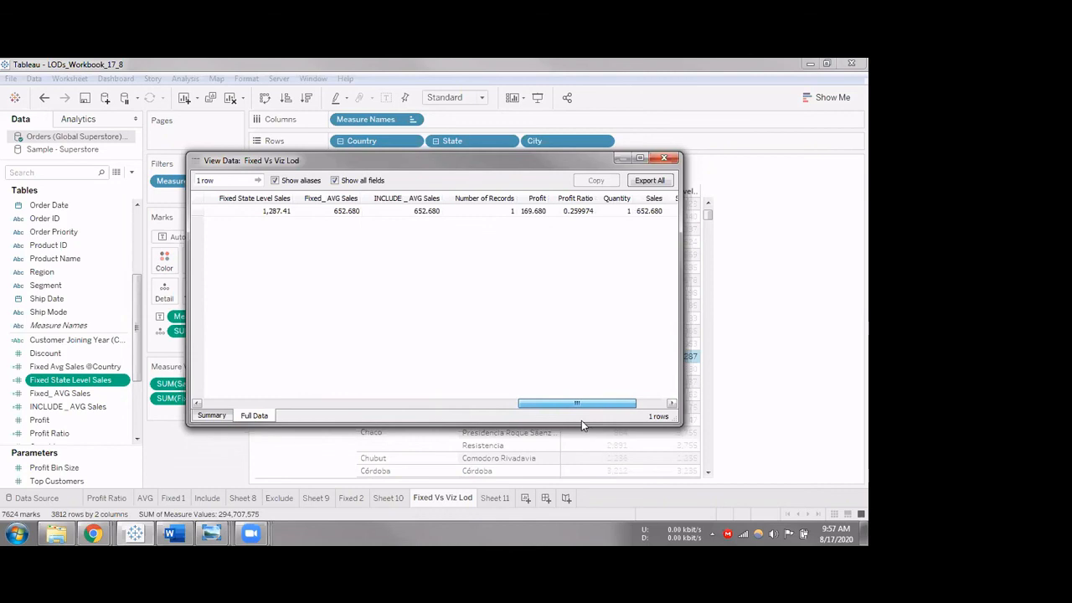
left_click_drag(582, 421, 261, 237)
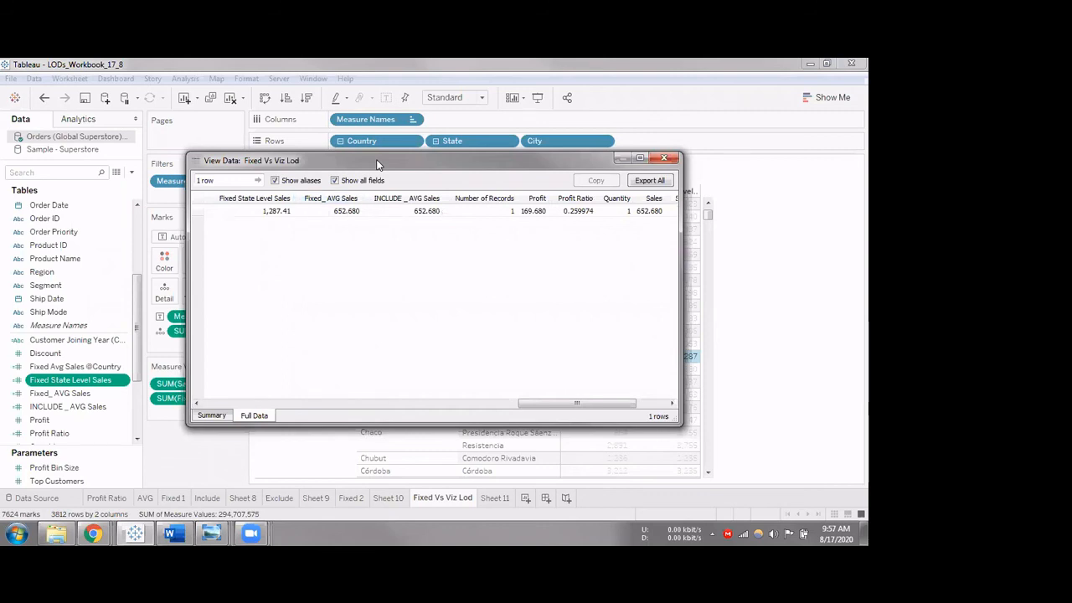
left_click_drag(309, 162, 377, 164)
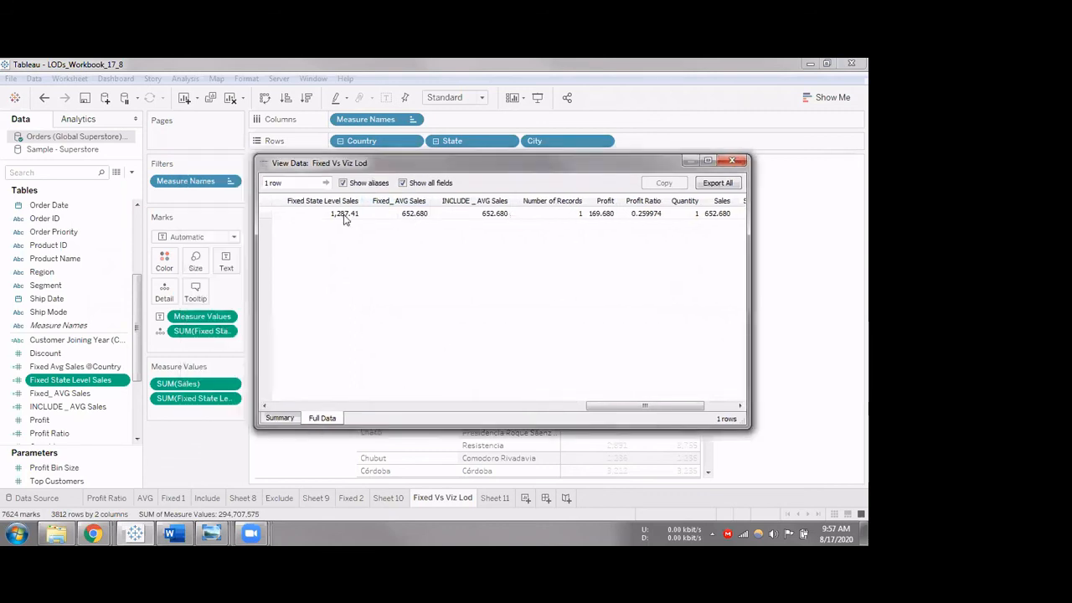
left_click(344, 216)
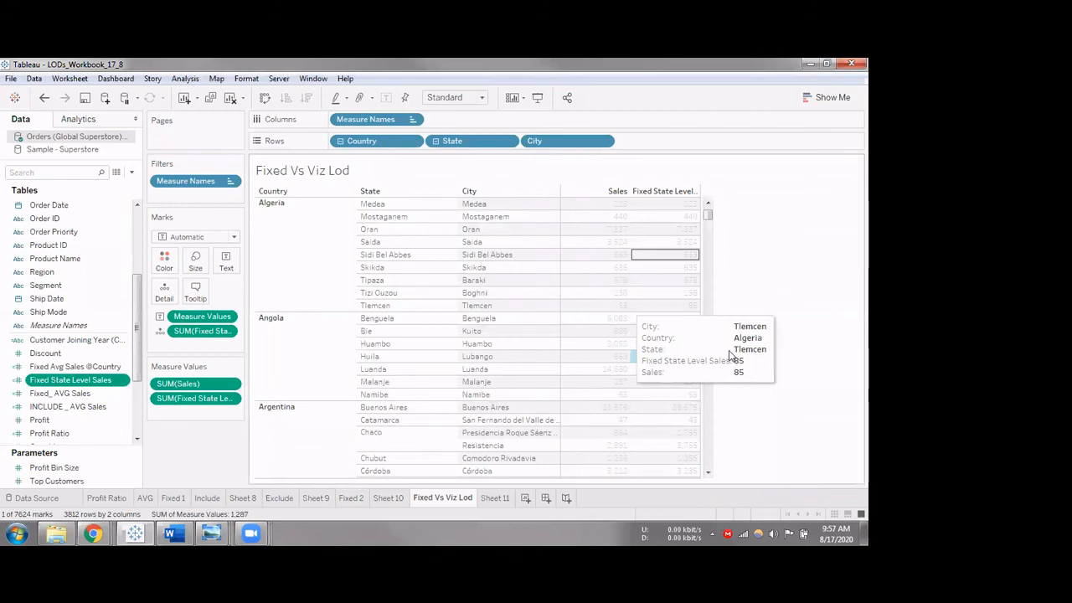
left_click(732, 357)
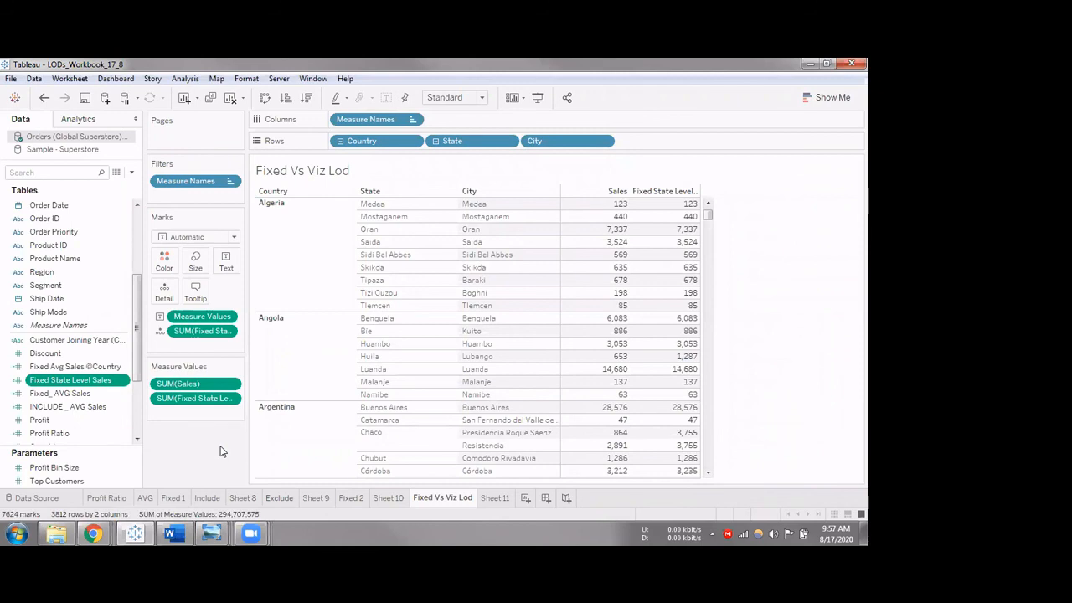
Create a new worksheet and add State from the Orders (Global Superstore) data source to the rows, including all members.
left_click(526, 498)
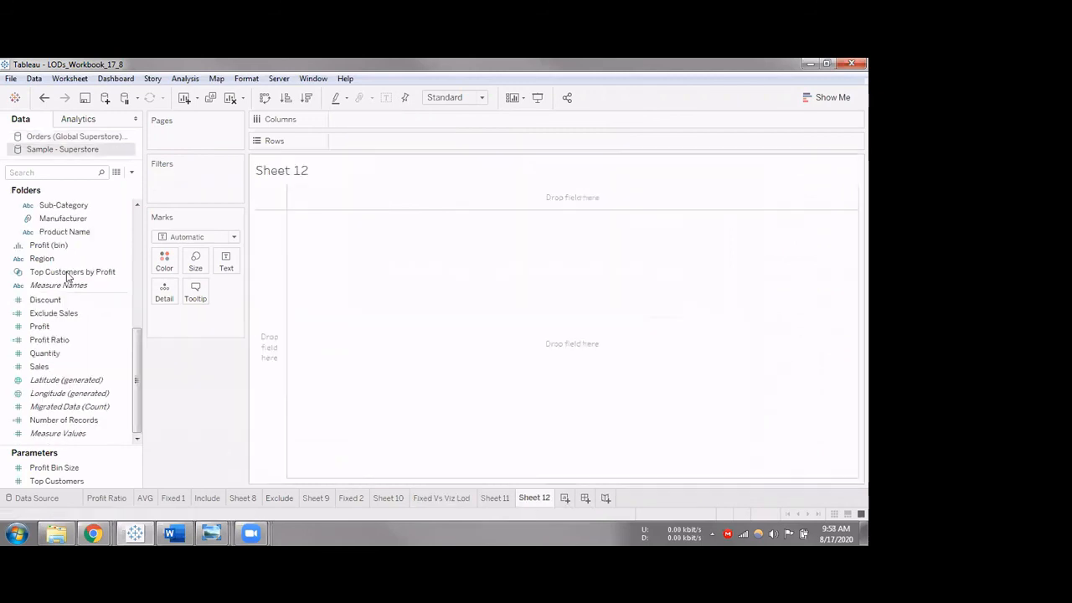
left_click(54, 355)
scroll(49, 256, "up", 2)
left_click(49, 256)
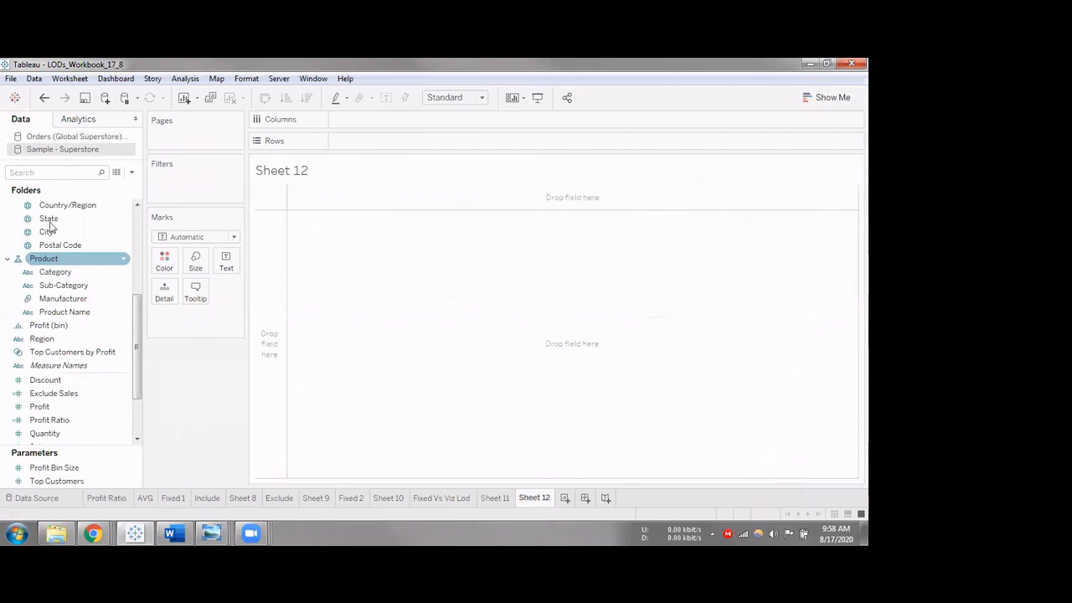
left_click(49, 219)
left_click(54, 221, "ctrl")
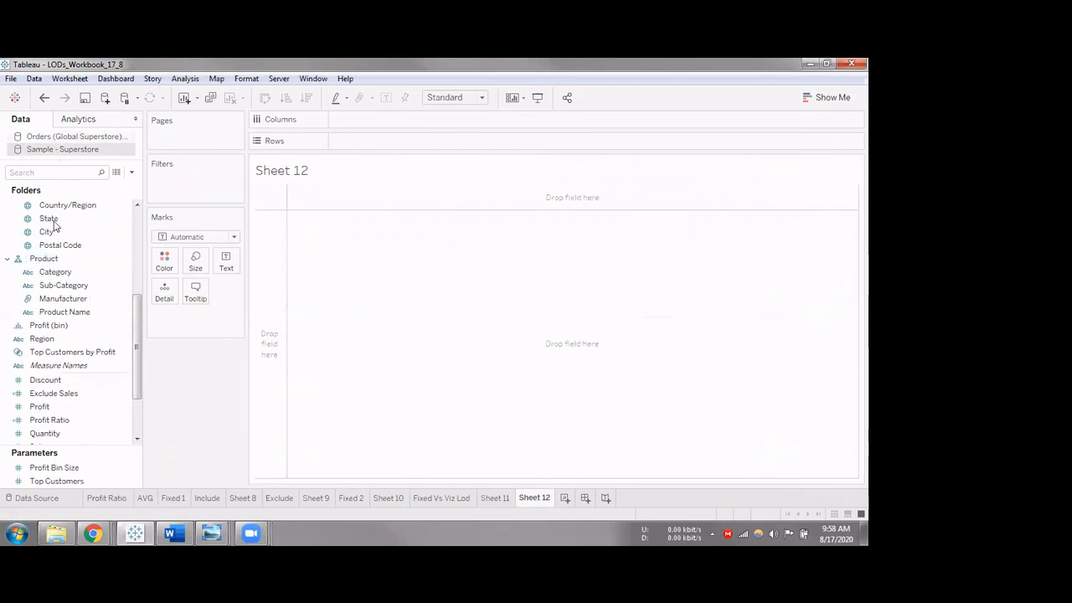
left_click(76, 136)
left_click_drag(48, 285, 377, 148)
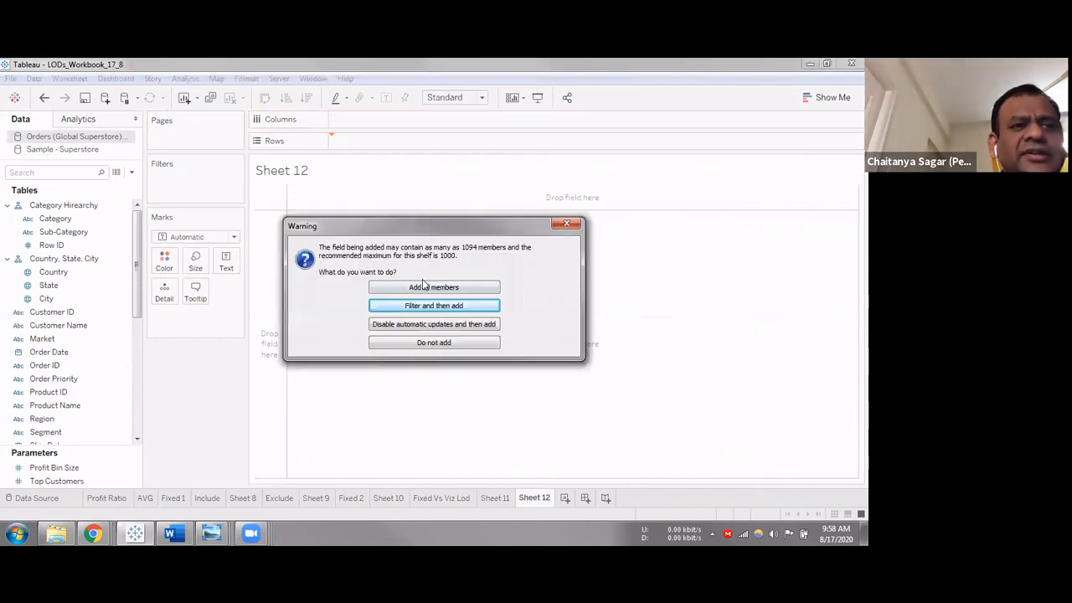
left_click(423, 287)
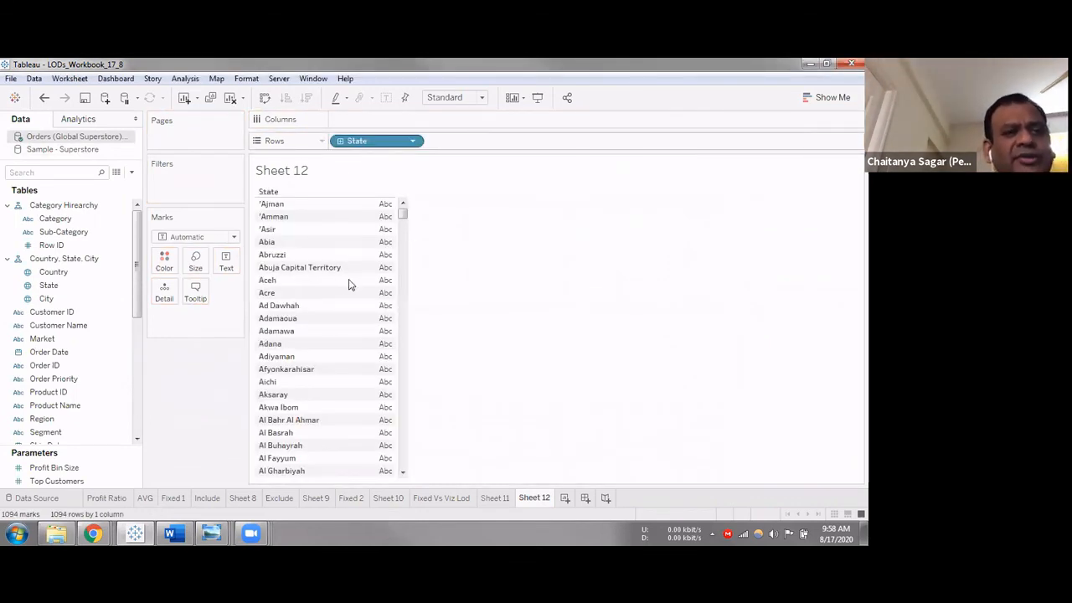
Look through the list of states, and return to the Fixed Vs Viz Lod sheet to review the Algeria and Angola rows.
scroll(336, 282, "down", 10)
scroll(331, 282, "down", 10)
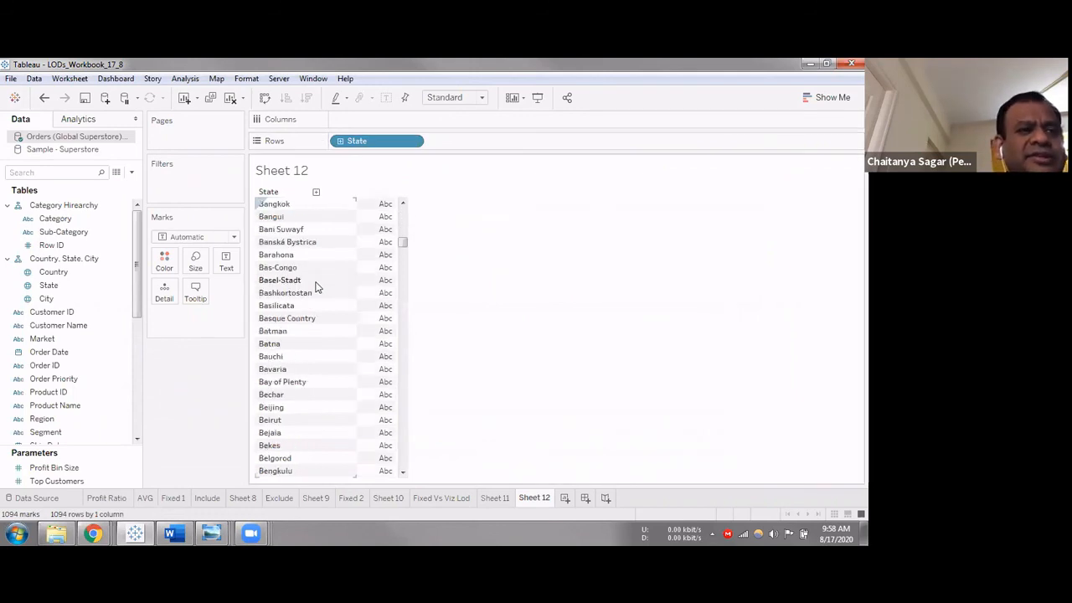
scroll(315, 287, "down", 10)
scroll(467, 445, "down", 15)
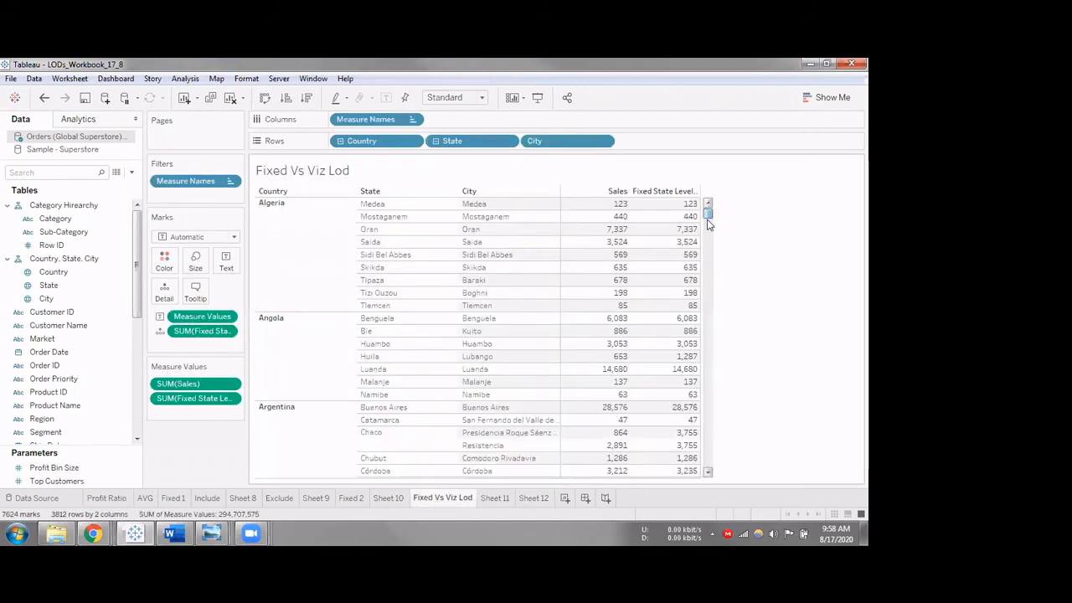
scroll(709, 222, "up", 8)
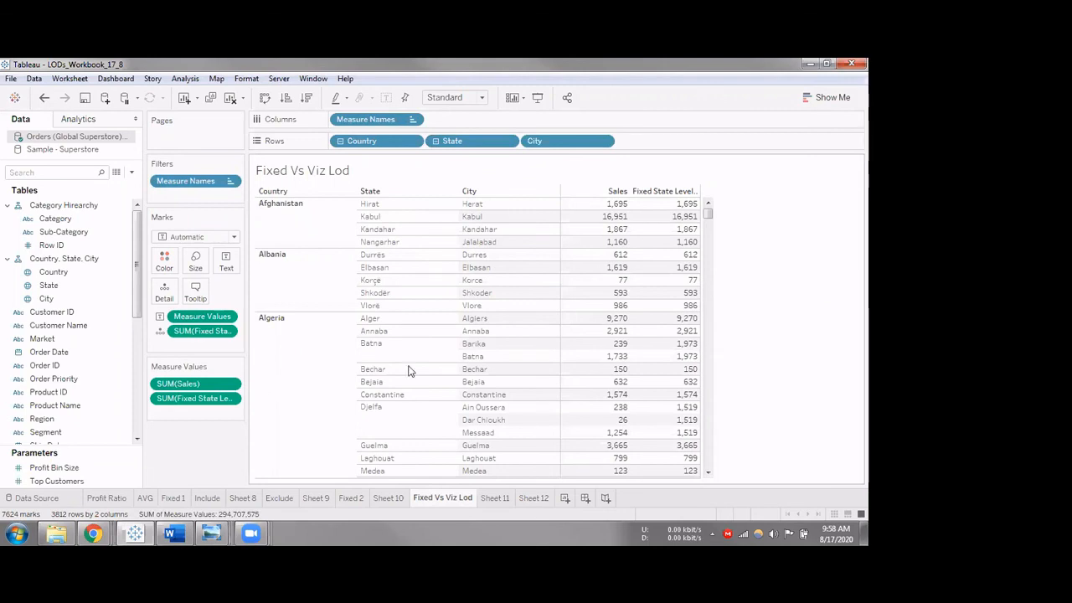
scroll(647, 430, "down", 5)
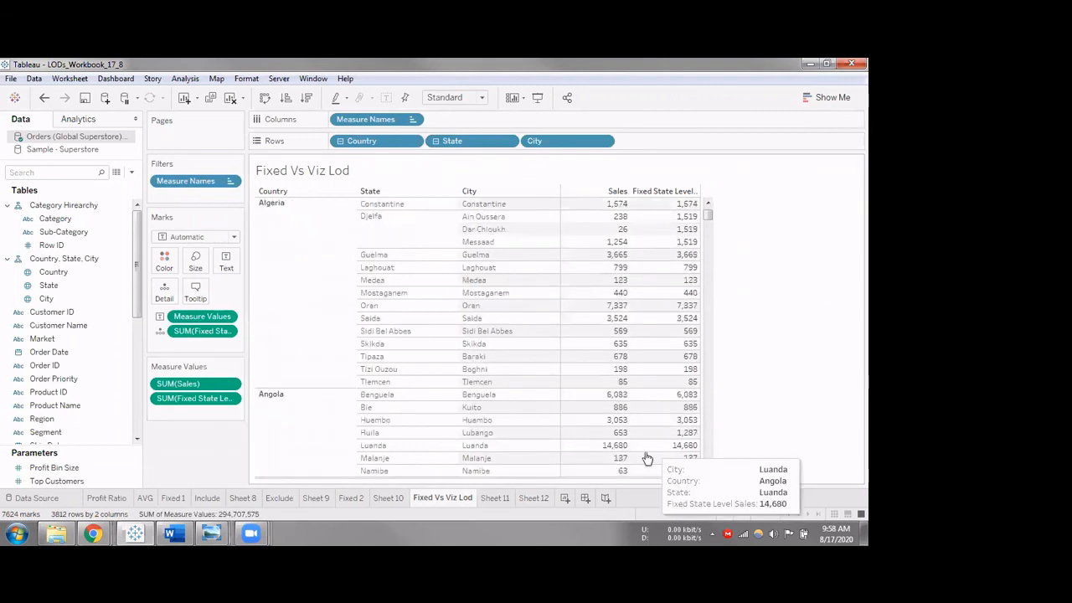